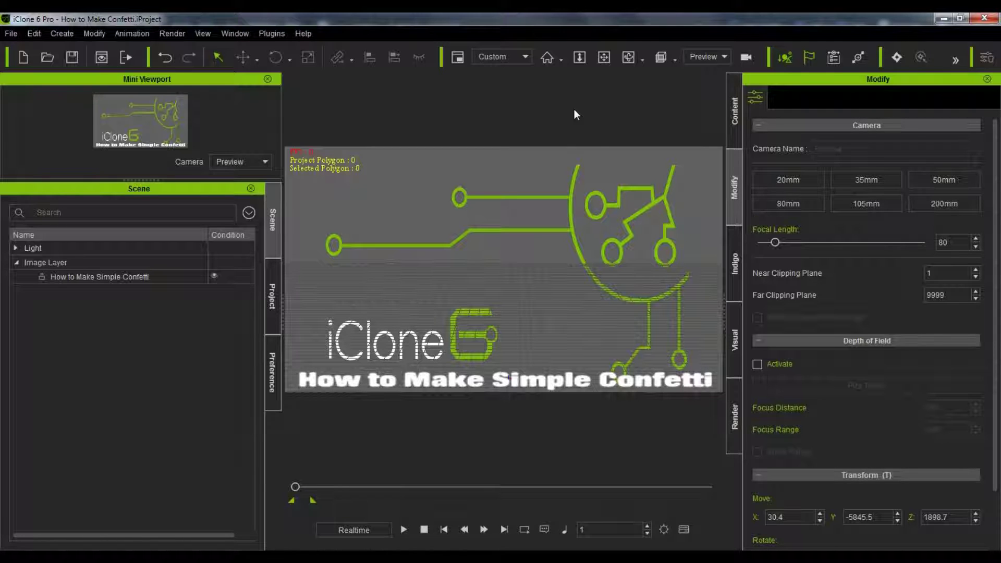
Review the Angle Snap preference and locate the Infinite Plane prop in the custom 0_Physics iC6 content folder
click(272, 362)
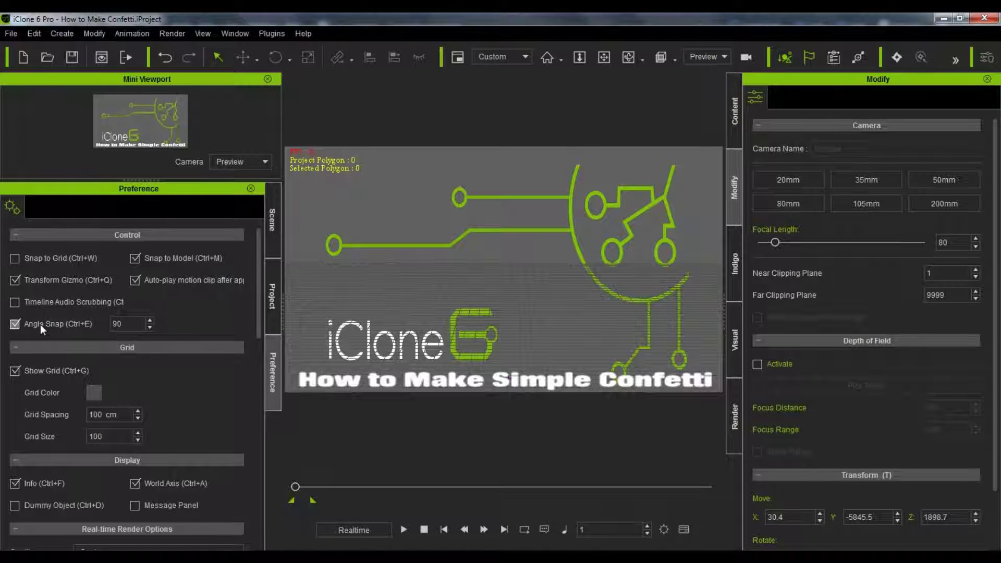
click(737, 123)
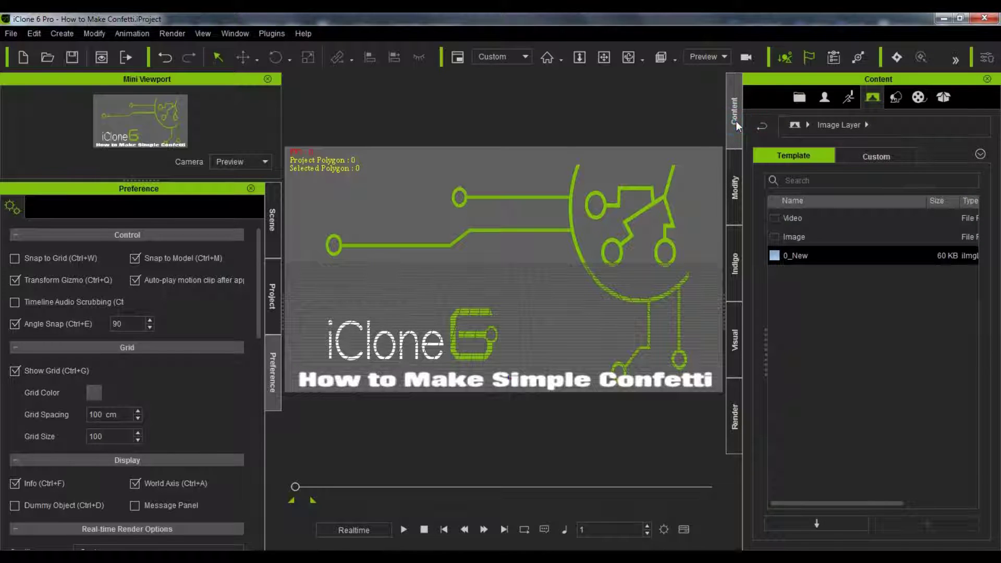
click(897, 97)
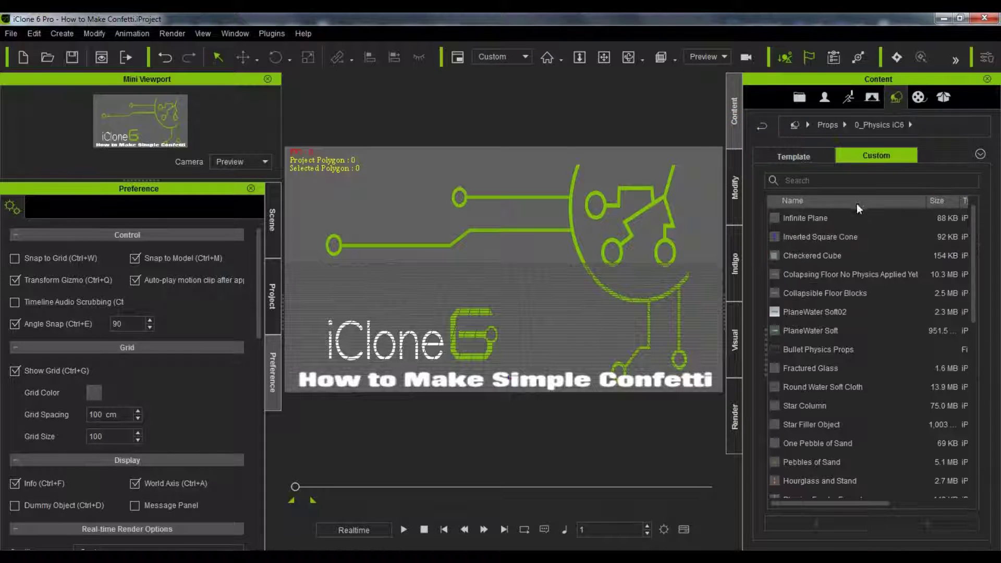
click(816, 219)
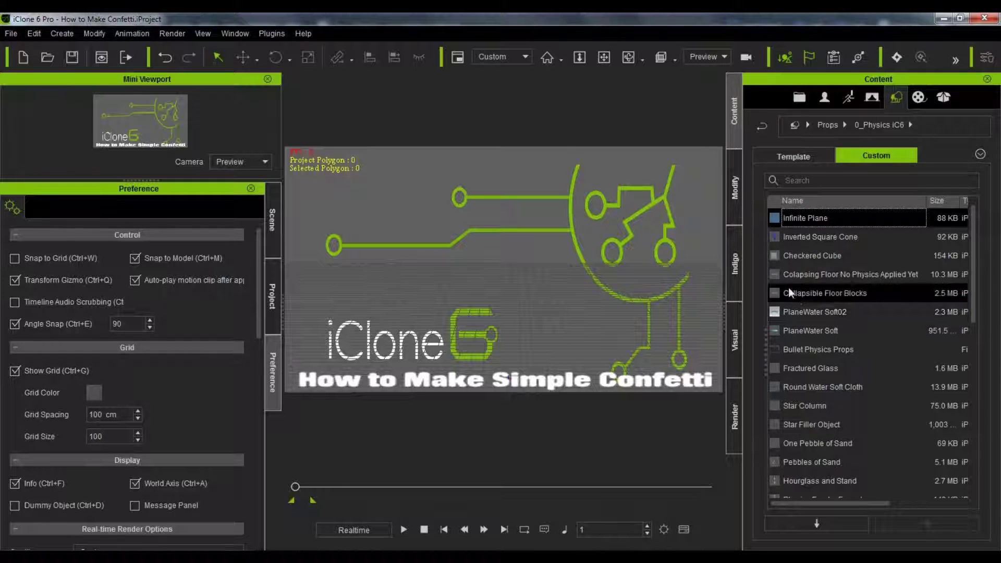
Create an Infinite Plane physics prop and select it in the scene list
click(64, 33)
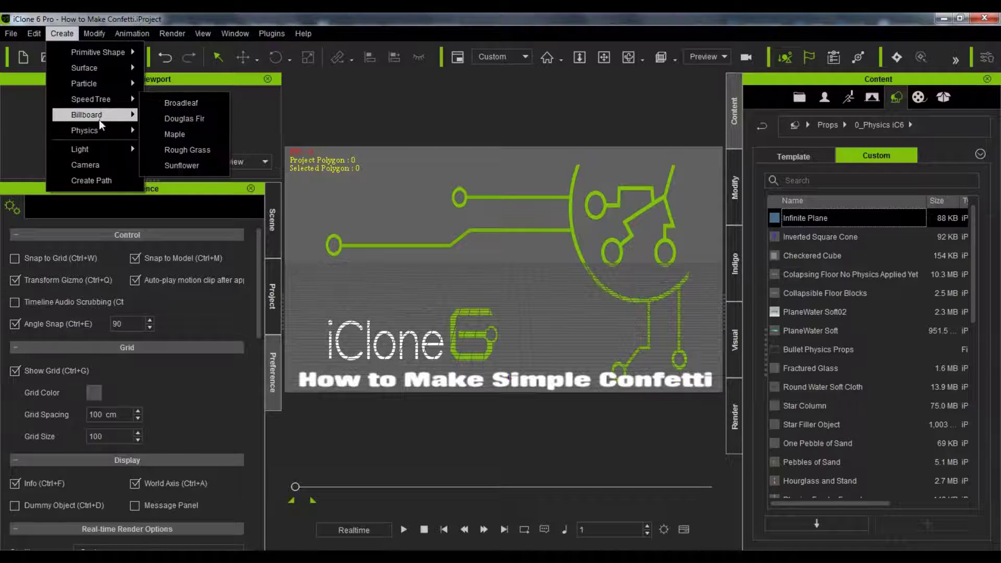
mouse_move(101, 129)
click(178, 132)
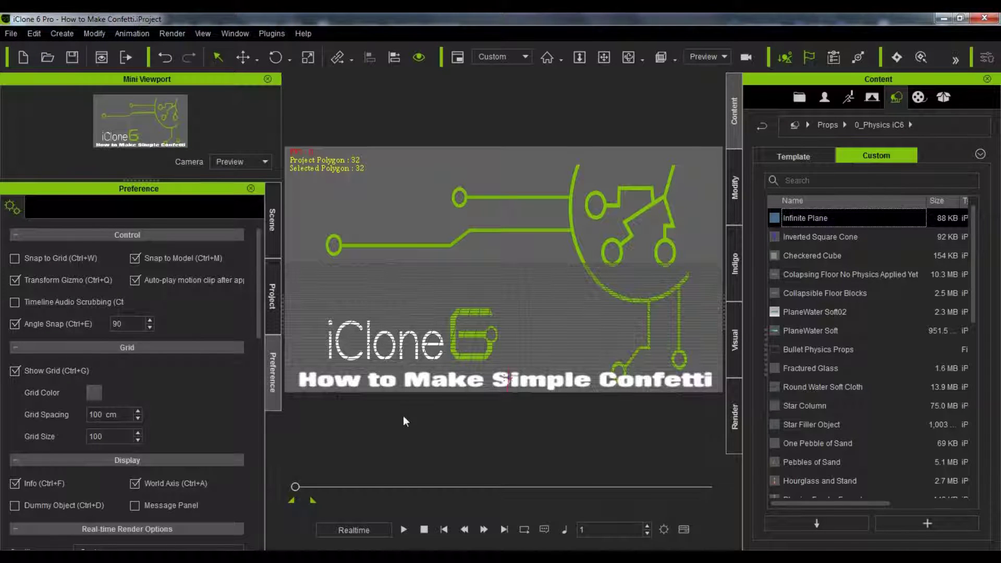
click(272, 219)
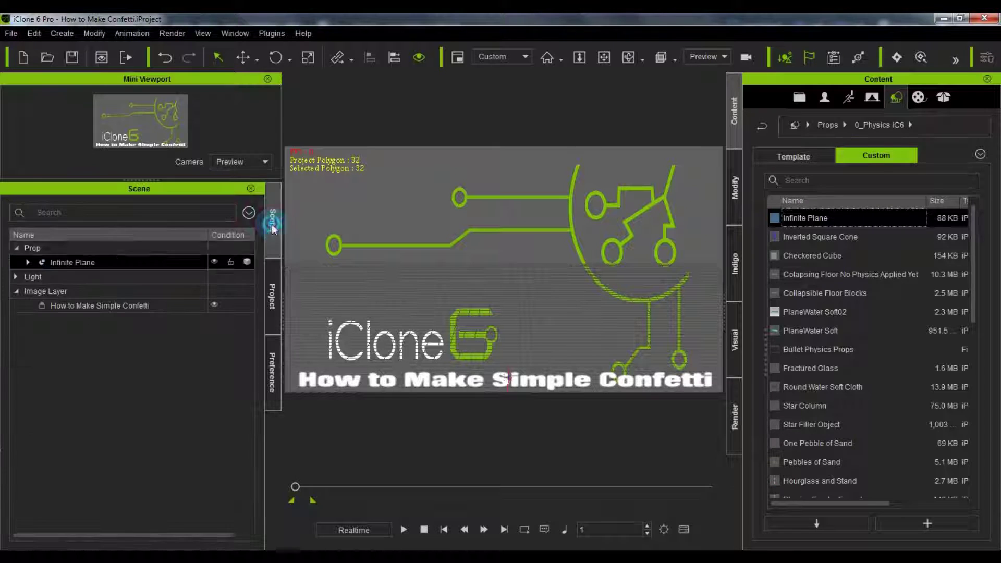
double_click(95, 262)
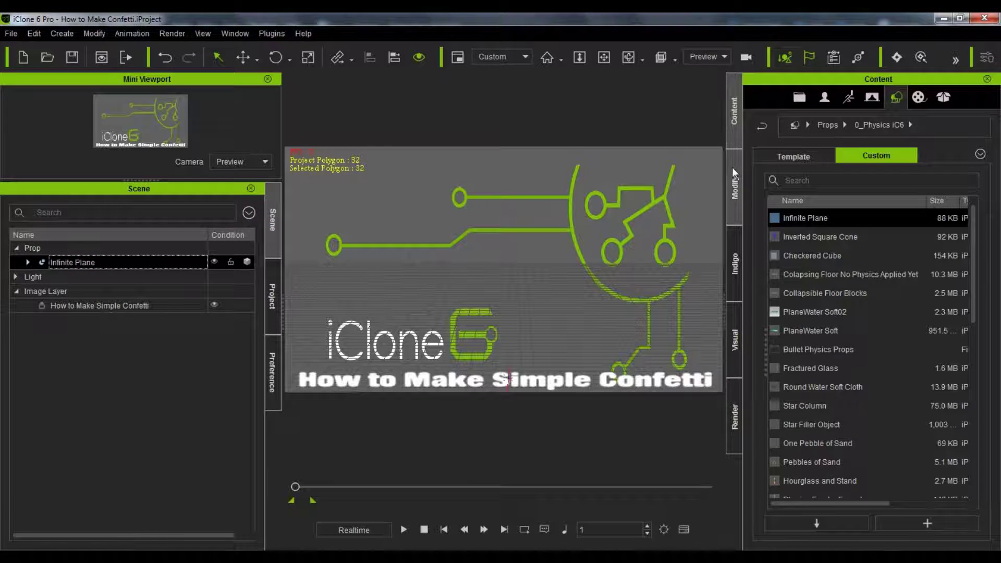
Turn off Set as Dummy for the Infinite Plane and hide the How to Make Simple Confetti image layer
click(732, 166)
click(758, 171)
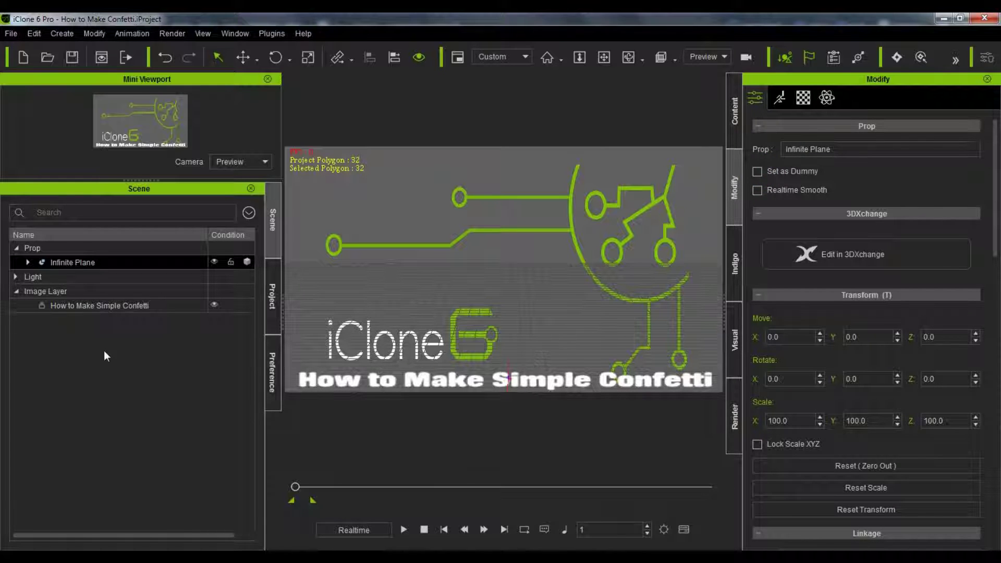
click(213, 305)
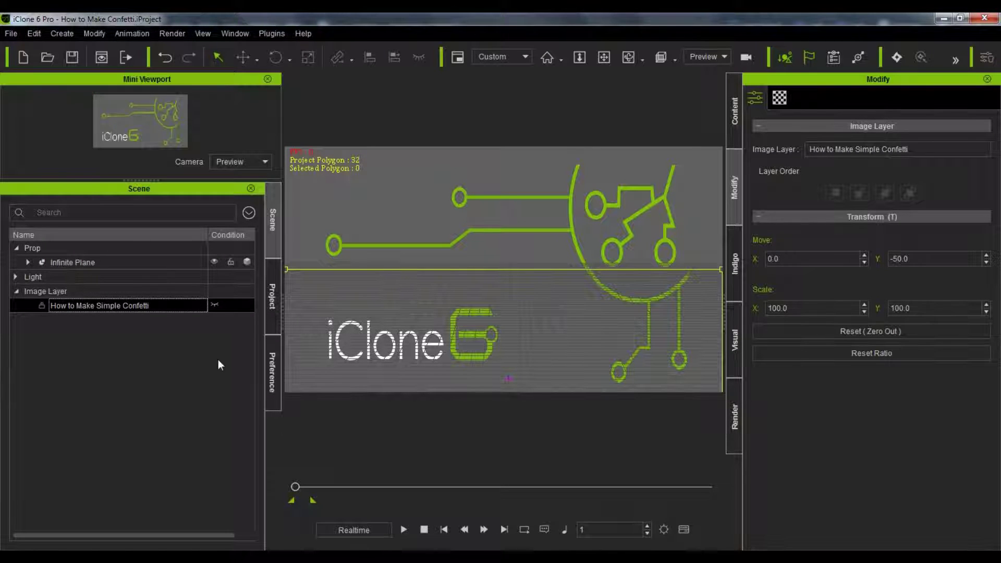
Expand the Infinite Plane to show its Arrow child, and set the plane as a dummy
click(95, 261)
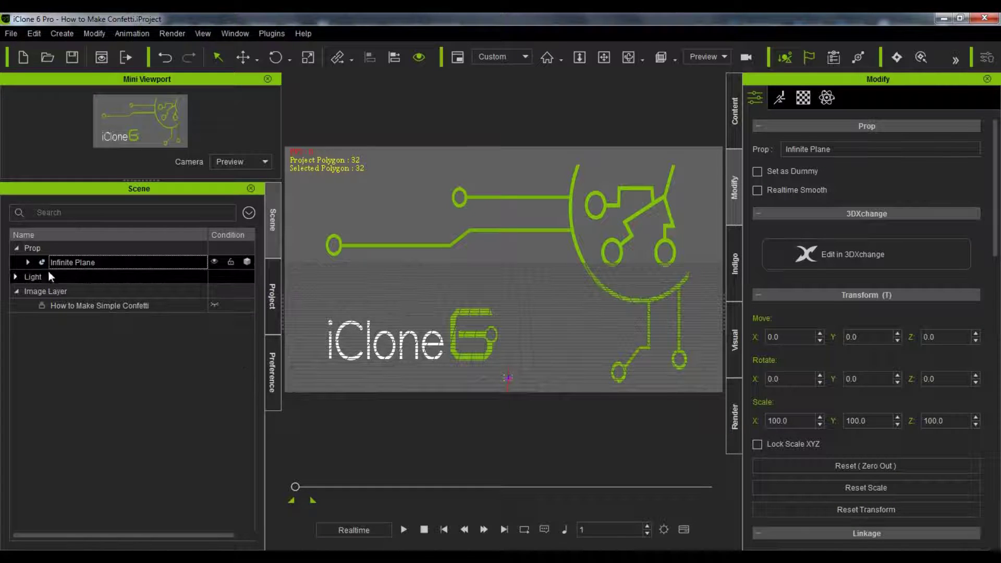
click(32, 263)
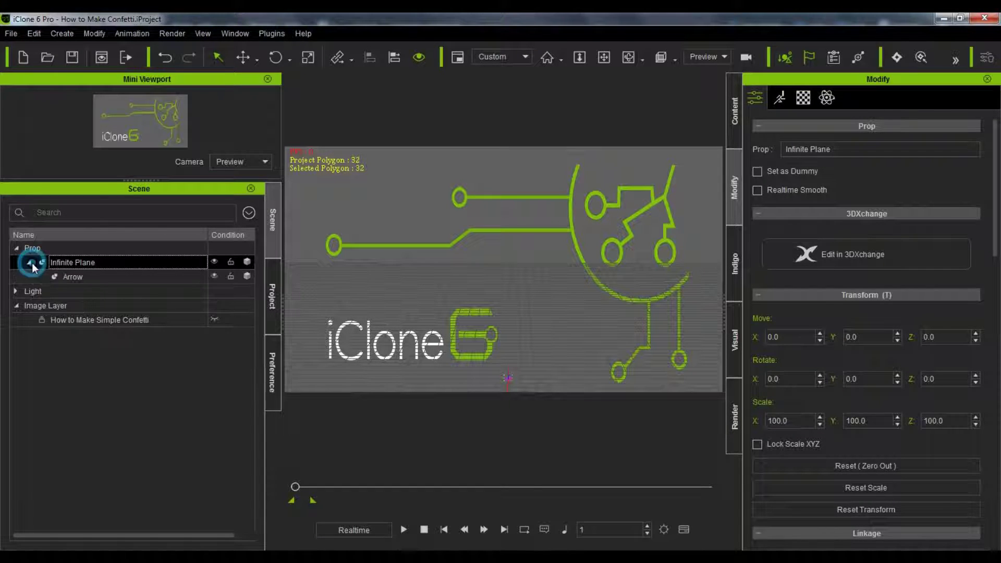
click(757, 172)
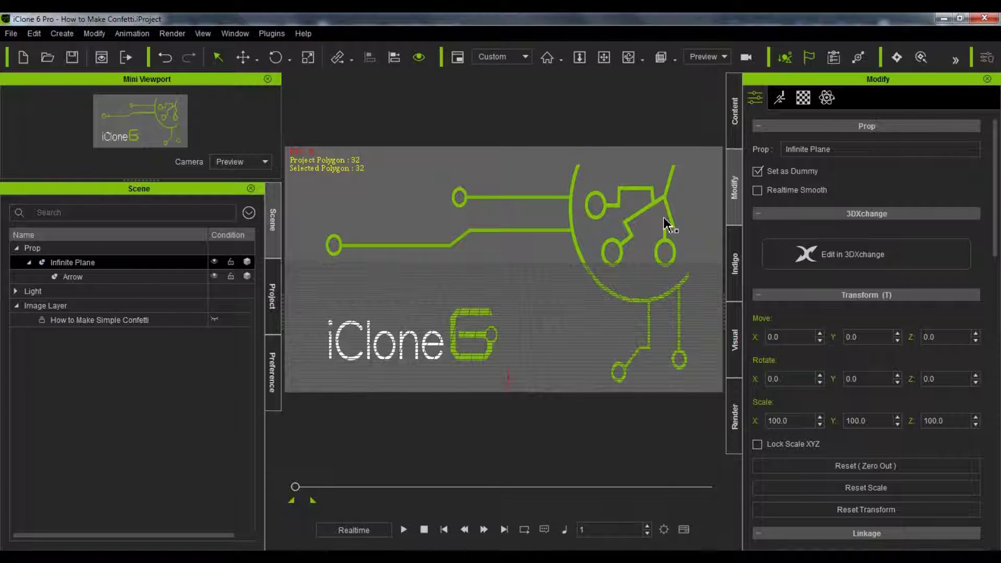
click(96, 277)
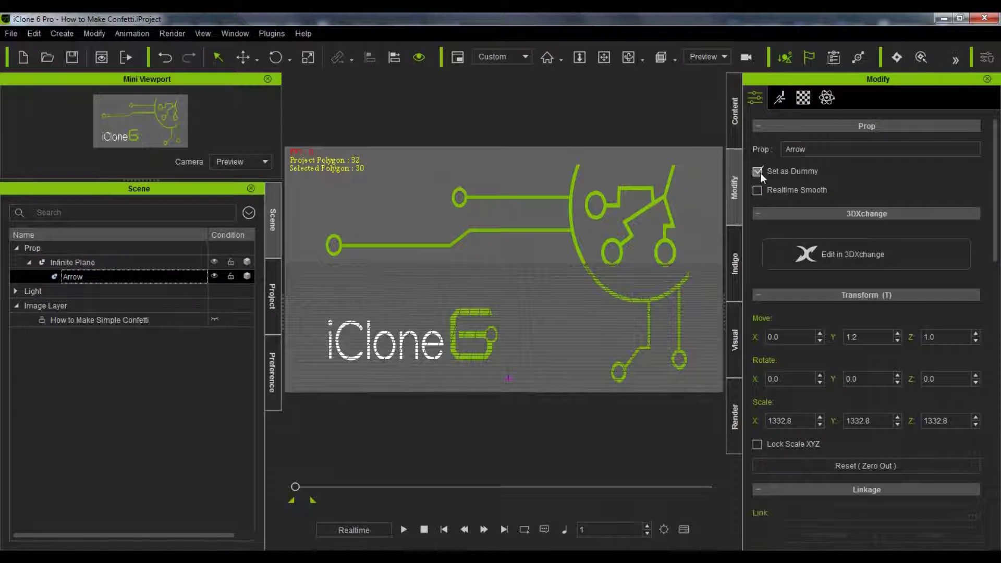
click(100, 261)
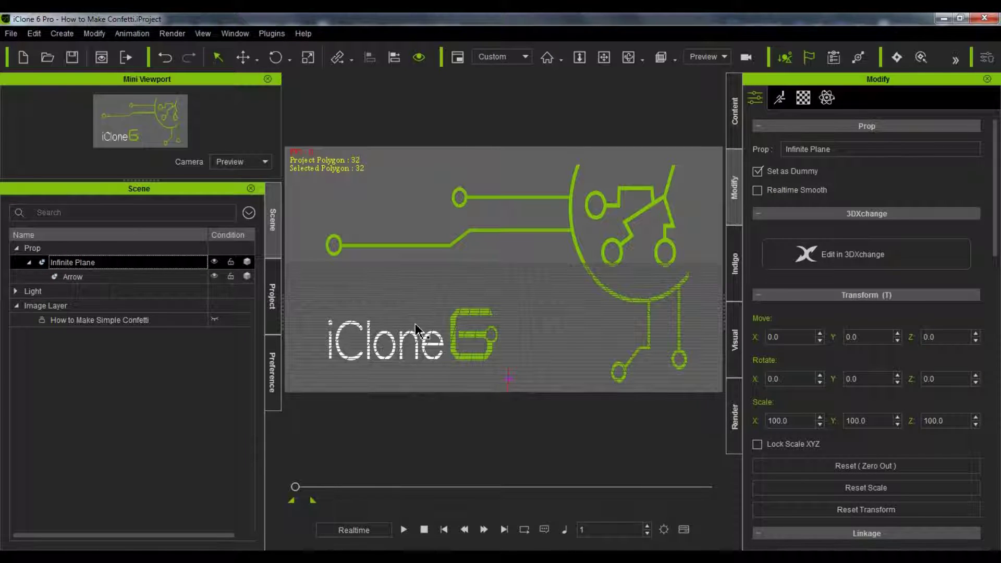
Scale the Infinite Plane uniformly to about 6430 and lower it to about Z -163
key(r)
drag(510, 382, 568, 13)
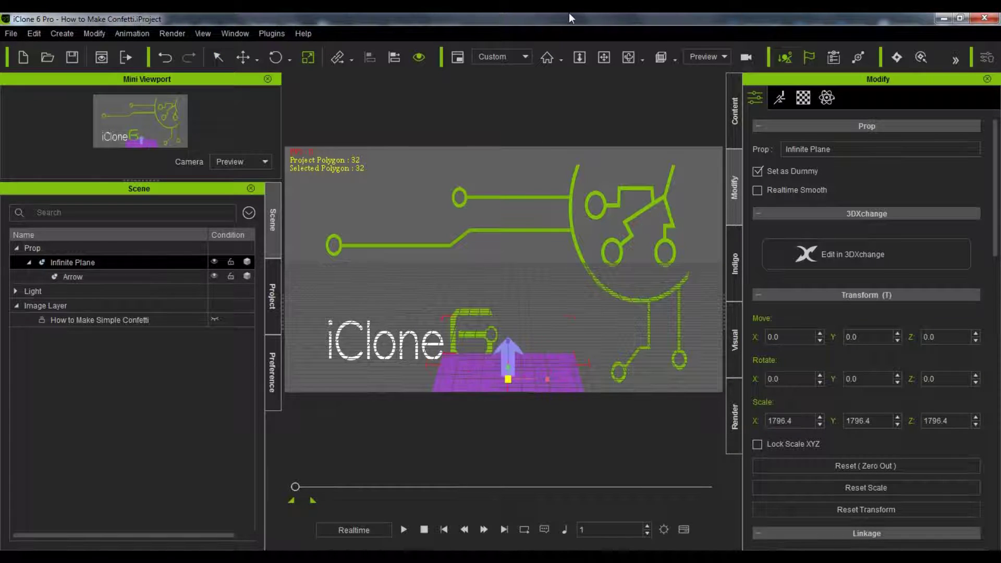
drag(513, 381, 494, 219)
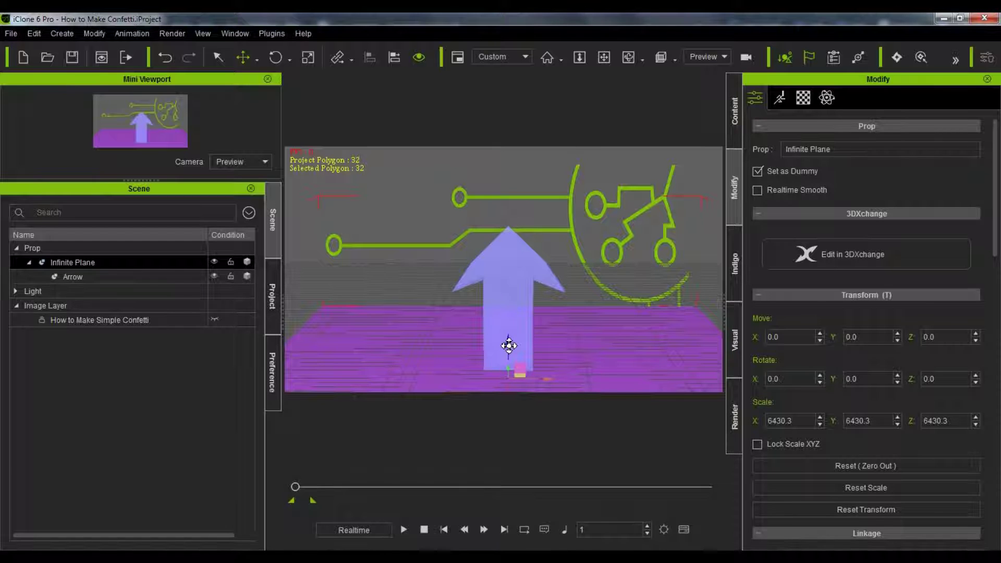
drag(509, 345, 510, 361)
Examine the physics settings of the Infinite Plane and of its Arrow child
double_click(121, 263)
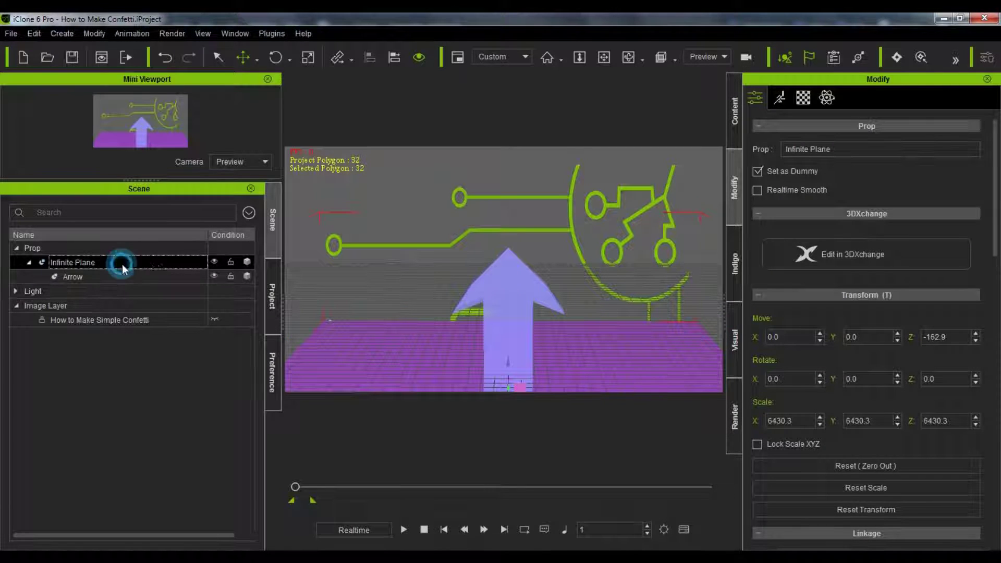
click(827, 98)
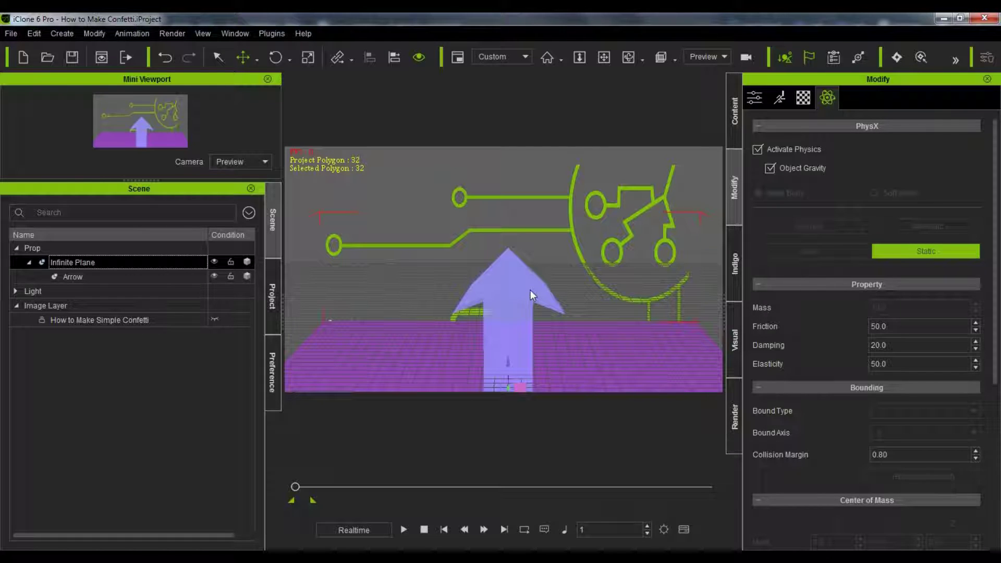
click(183, 274)
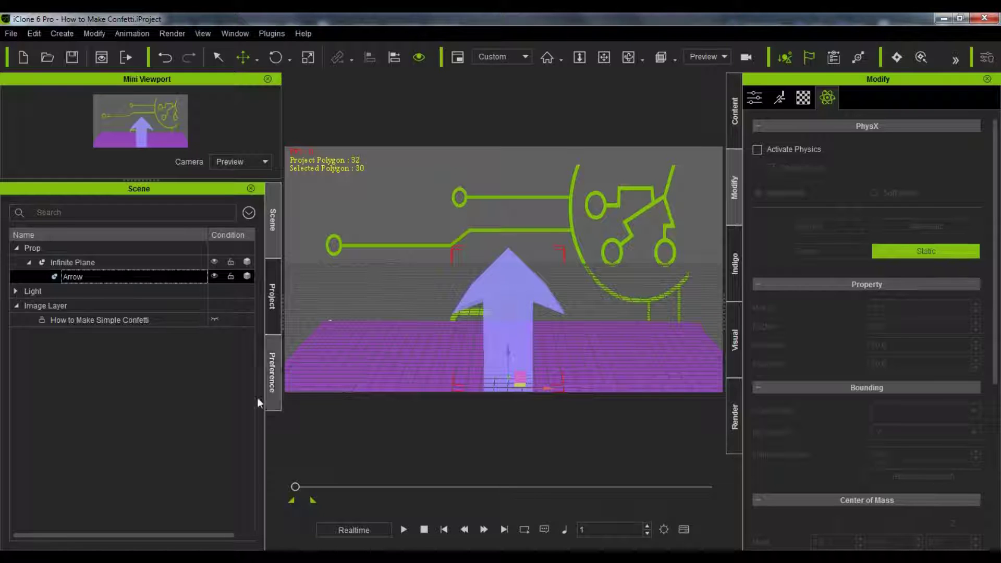
click(162, 265)
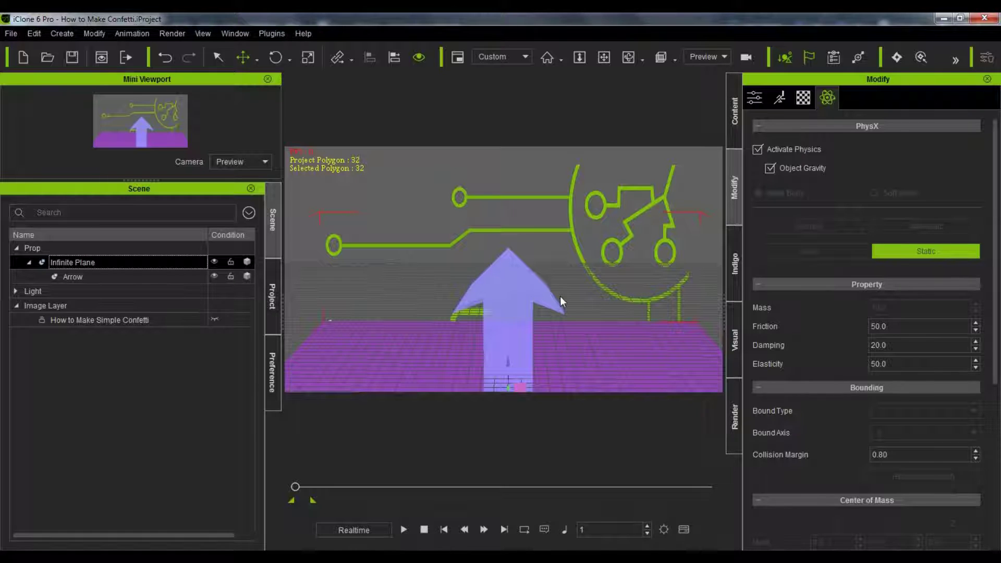
Turn off Set as Dummy for the Infinite Plane's Arrow child
click(164, 279)
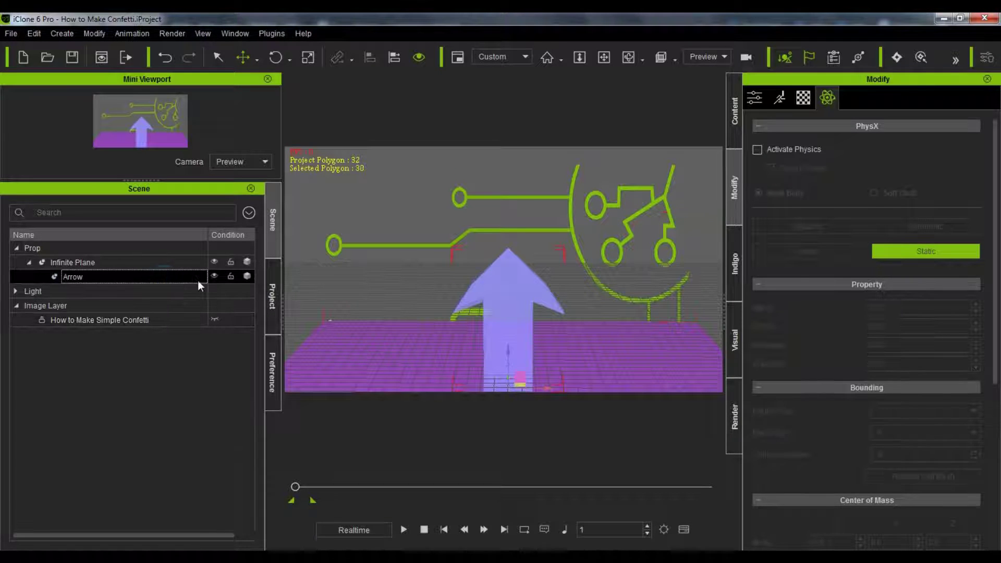
click(755, 98)
click(757, 171)
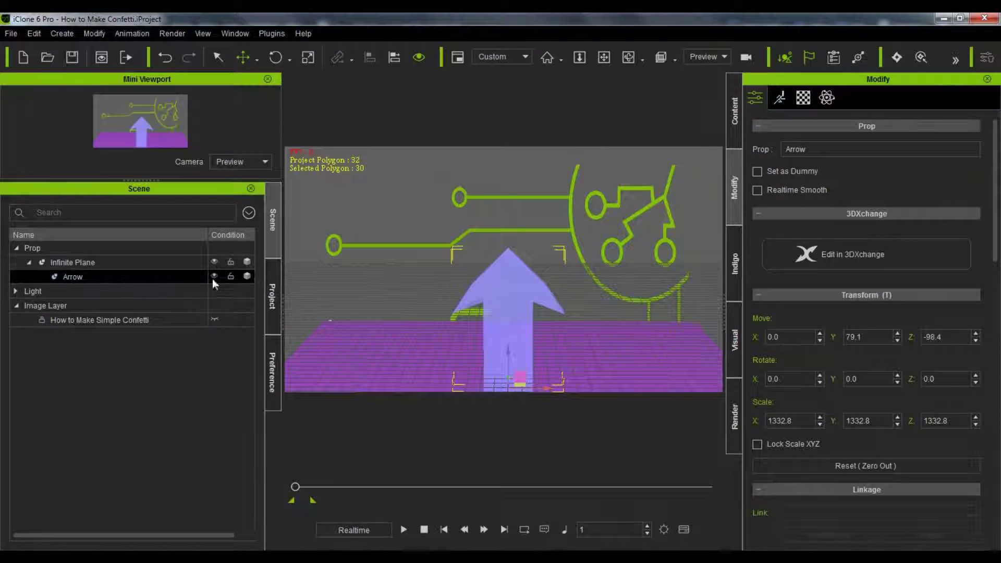
Duplicate the Infinite Plane and rotate the copy 90 degrees about X to stand upright
click(133, 264)
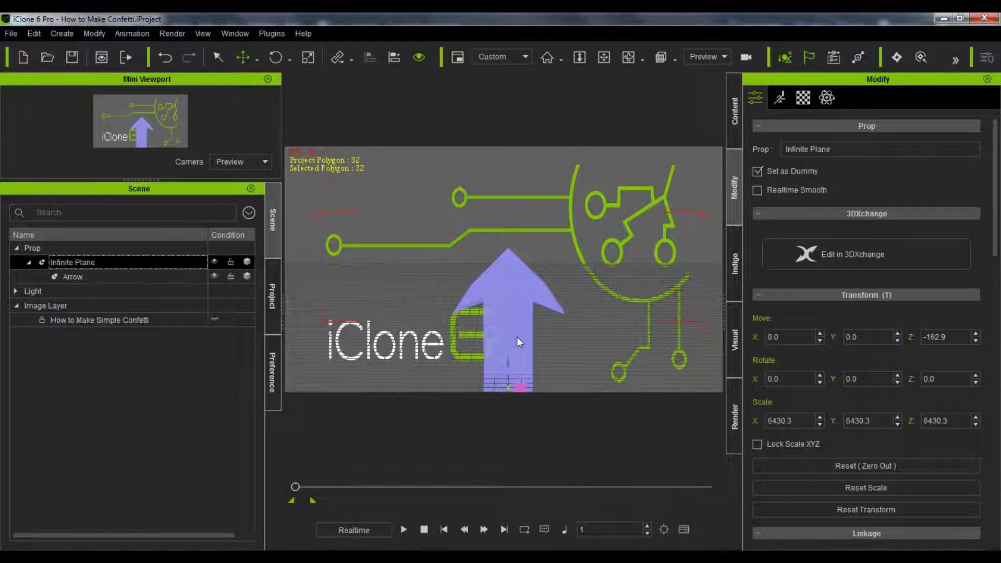
scroll(517, 336, down, 5)
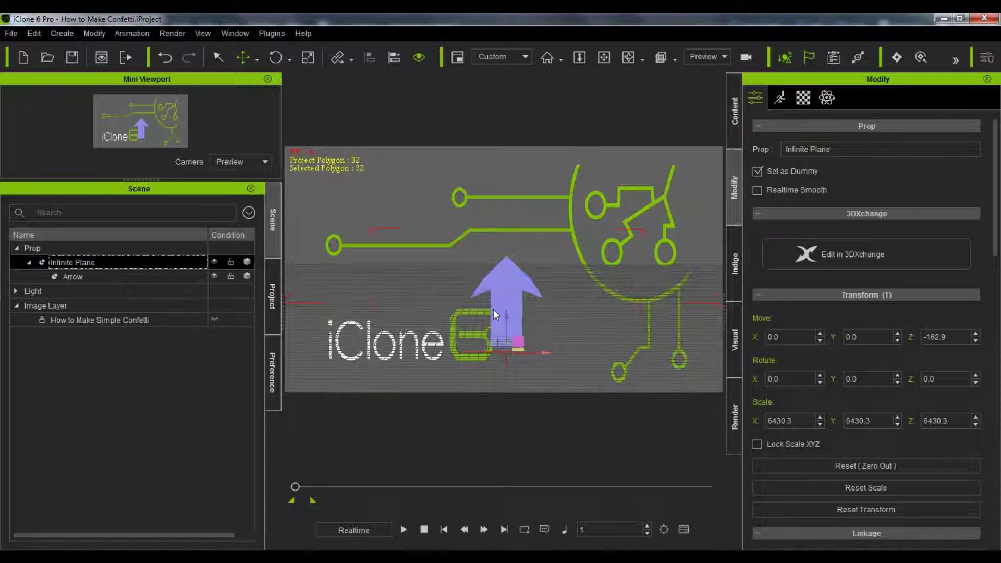
key(e)
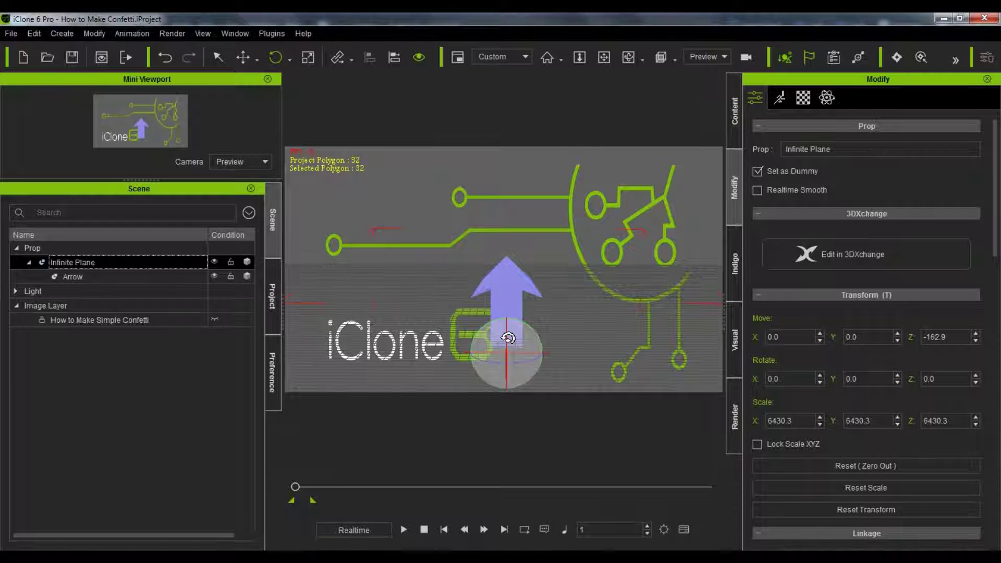
key(ctrl+d)
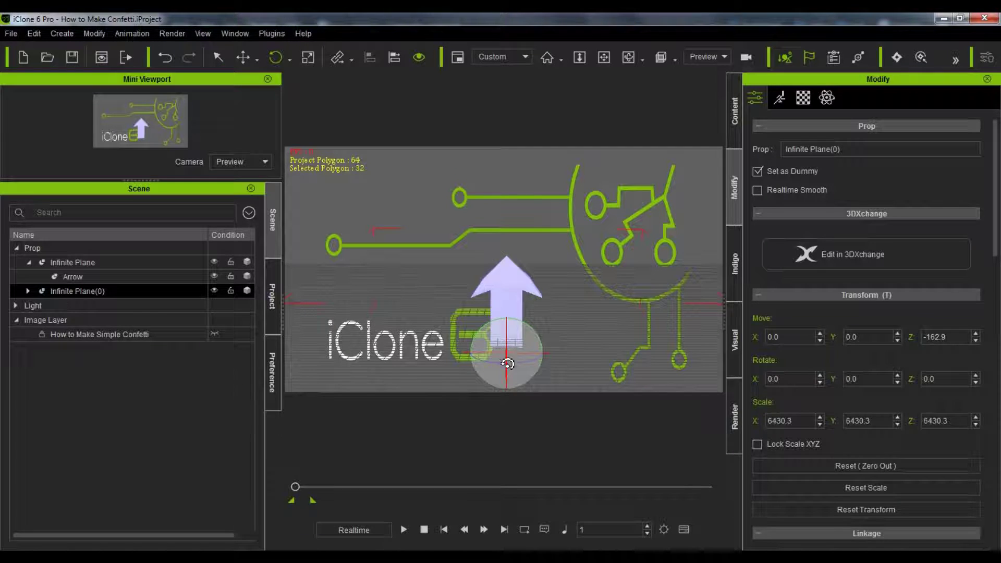
drag(507, 363, 508, 371)
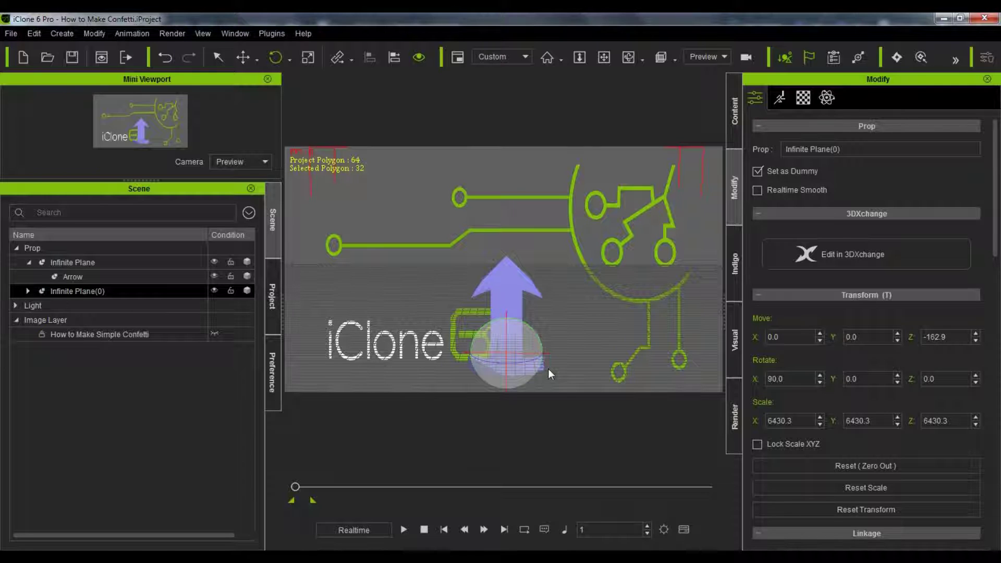
Move the upright plane copy back to about Y 1905 so it forms the rear wall
key(w)
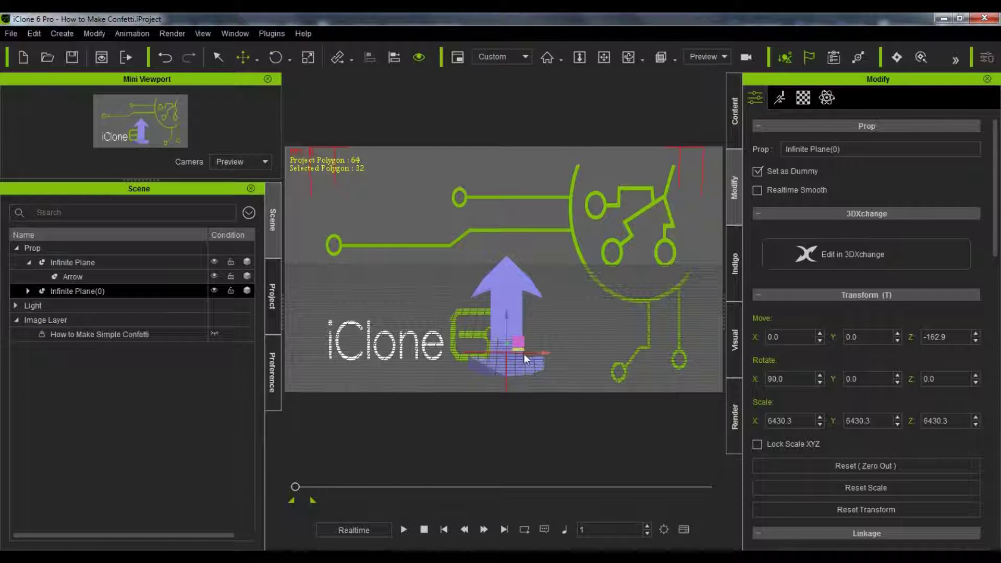
drag(524, 347, 521, 309)
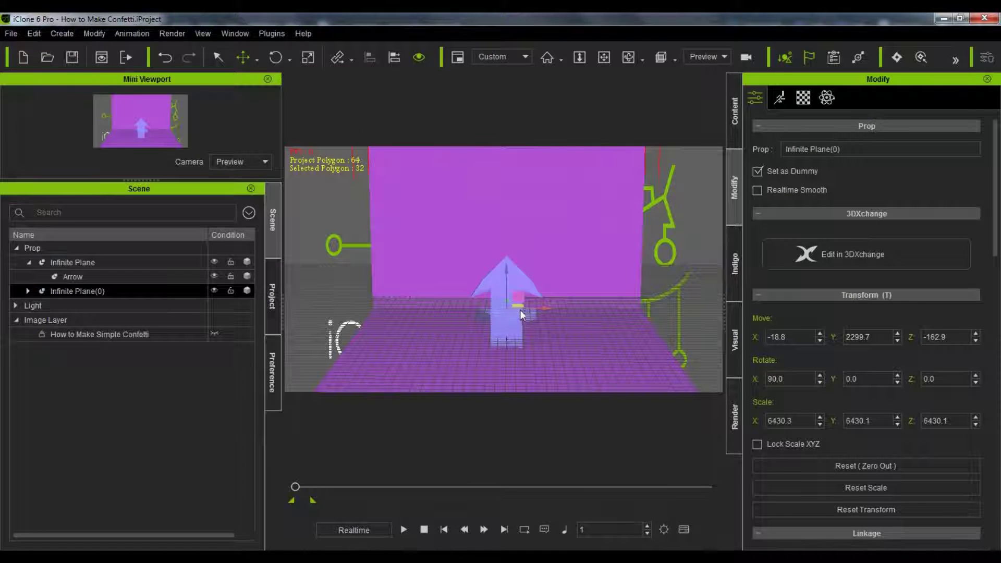
mouse_move(524, 309)
mouse_down()
mouse_move(518, 286)
mouse_move(515, 295)
mouse_move(523, 226)
mouse_move(520, 311)
mouse_up()
drag(521, 313, 525, 315)
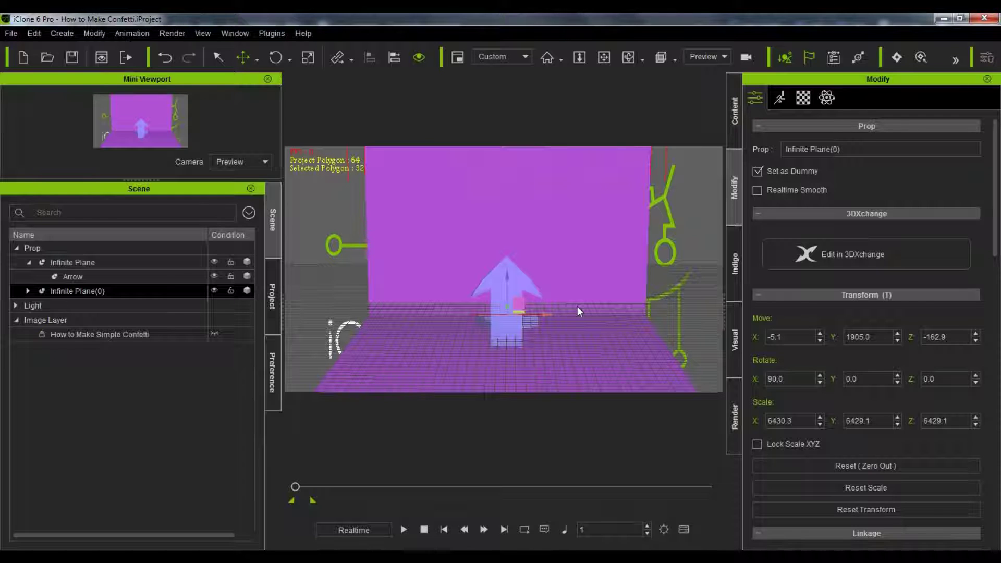
key(ctrl+z)
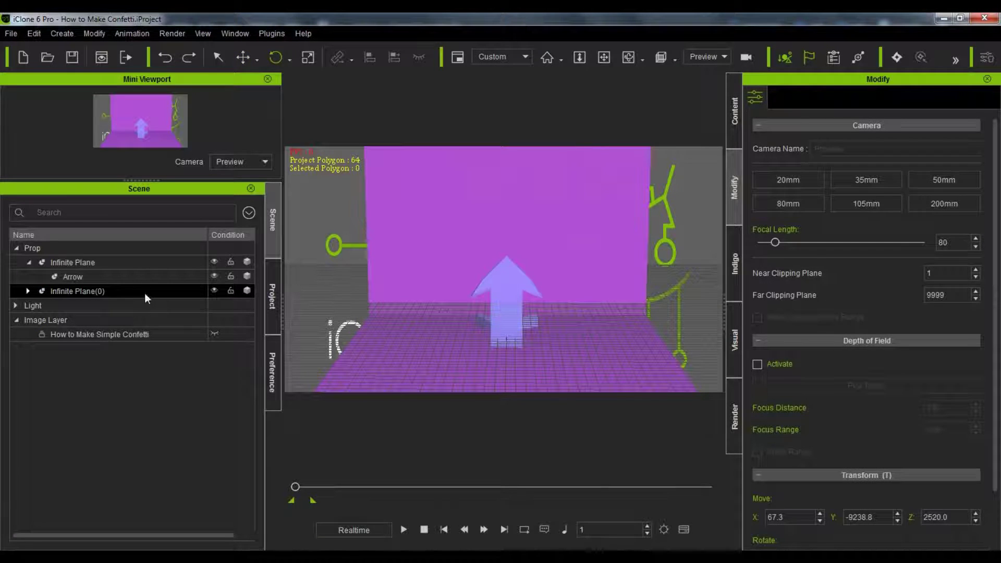
Duplicate the upright rear plane and rotate the copy to Z 270 degrees for a side wall
click(145, 291)
key(e)
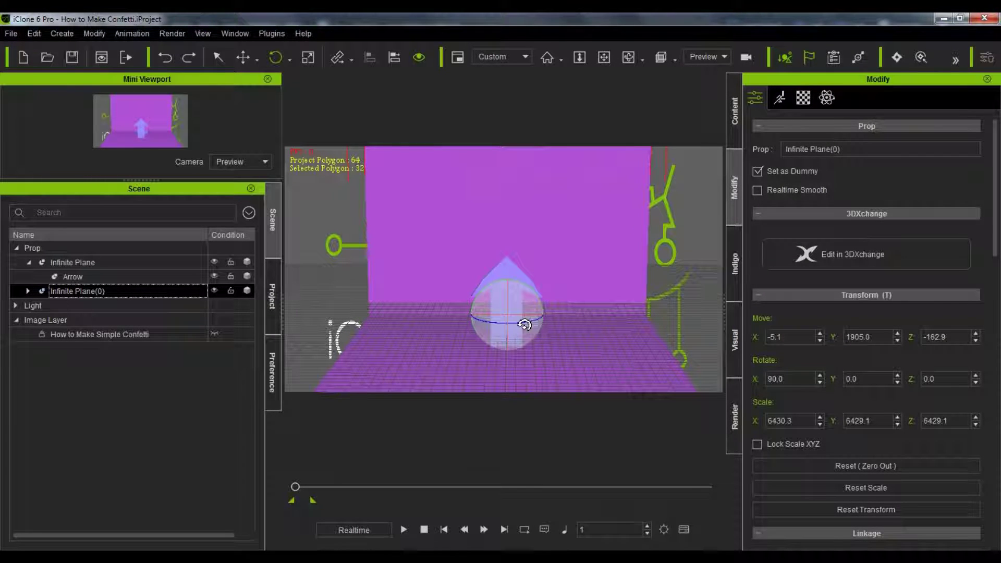
key(ctrl+d)
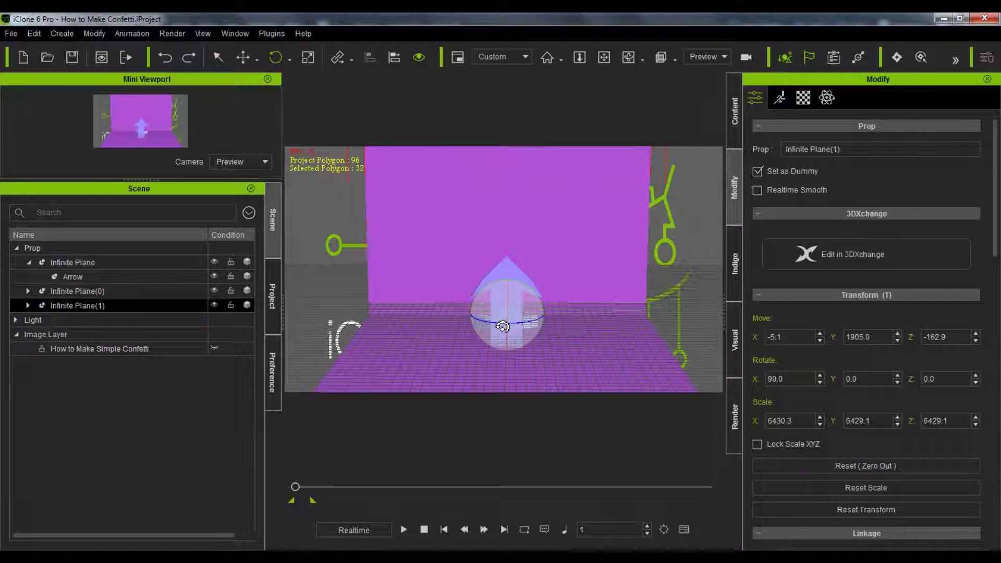
drag(497, 327, 491, 327)
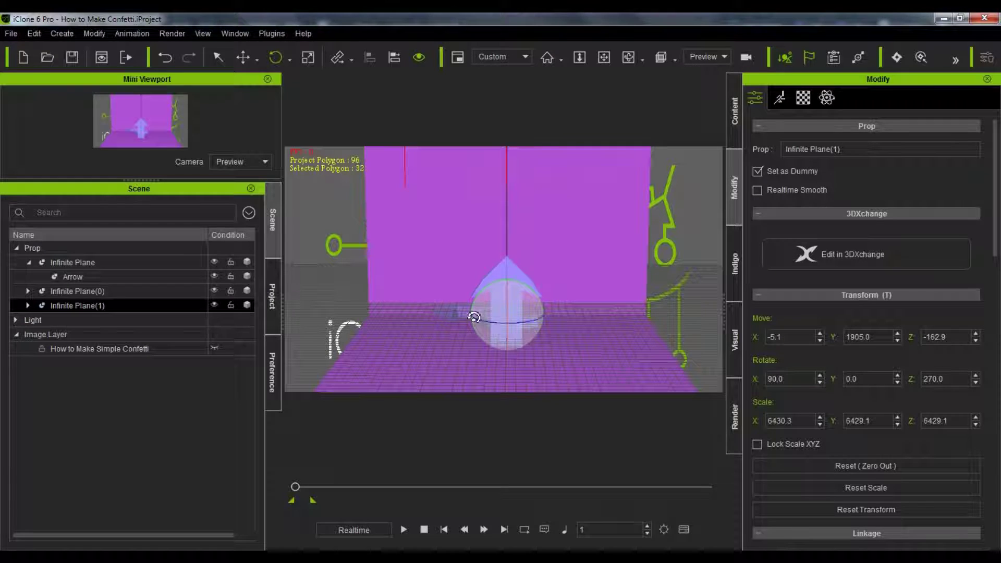
Move the Z 270-degree upright plane sideways to about X 1945 so it forms one side wall
key(w)
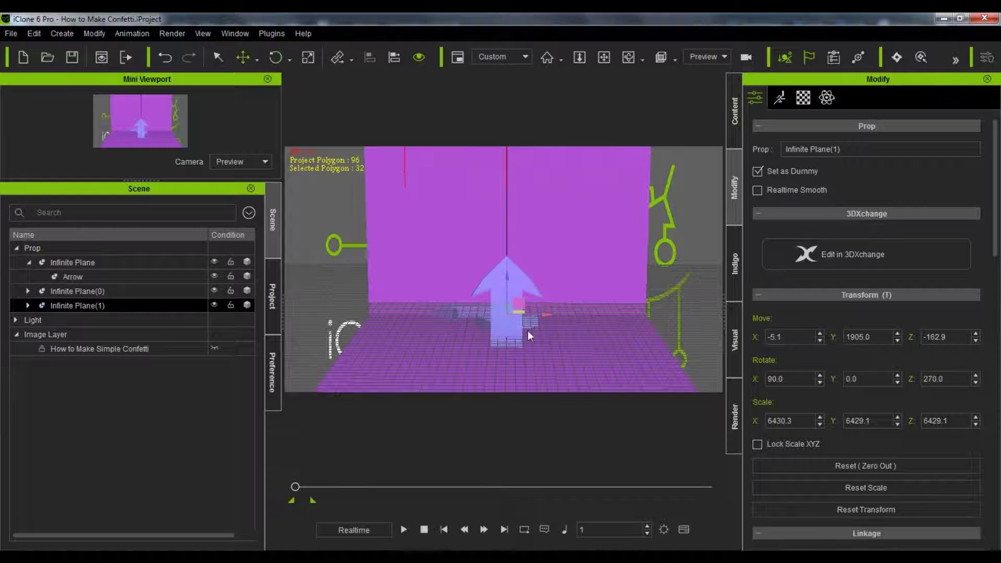
drag(546, 317, 684, 344)
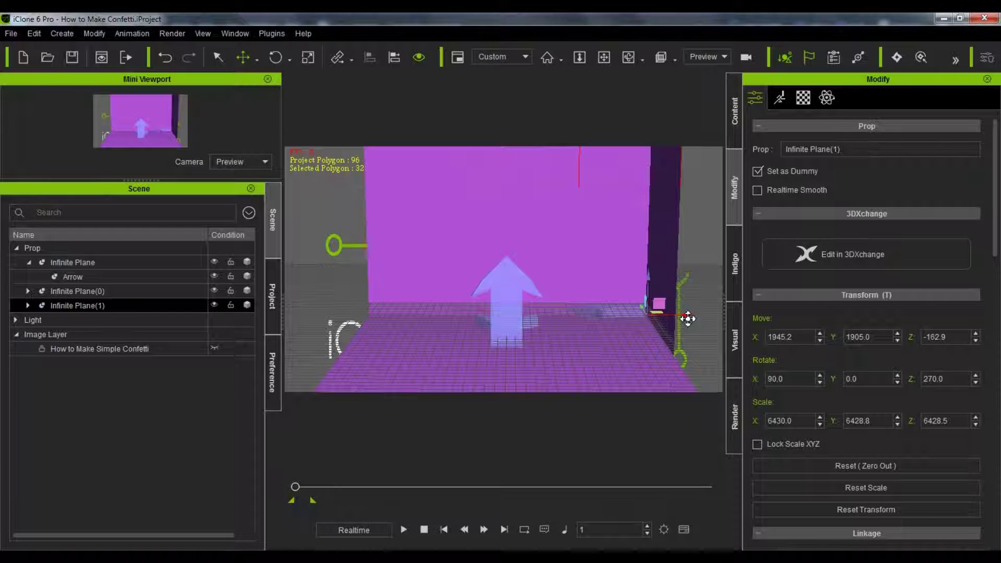
Duplicate the side wall to about X -2013 on the opposite side and rotate the copy to Z 90 degrees
shift+drag(688, 318, 402, 327)
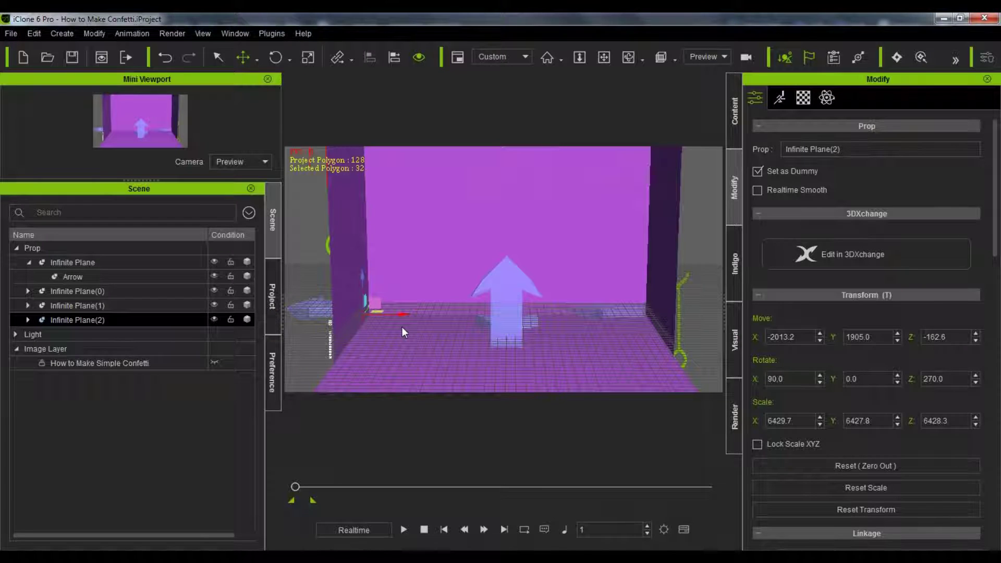
key(e)
drag(405, 328, 287, 324)
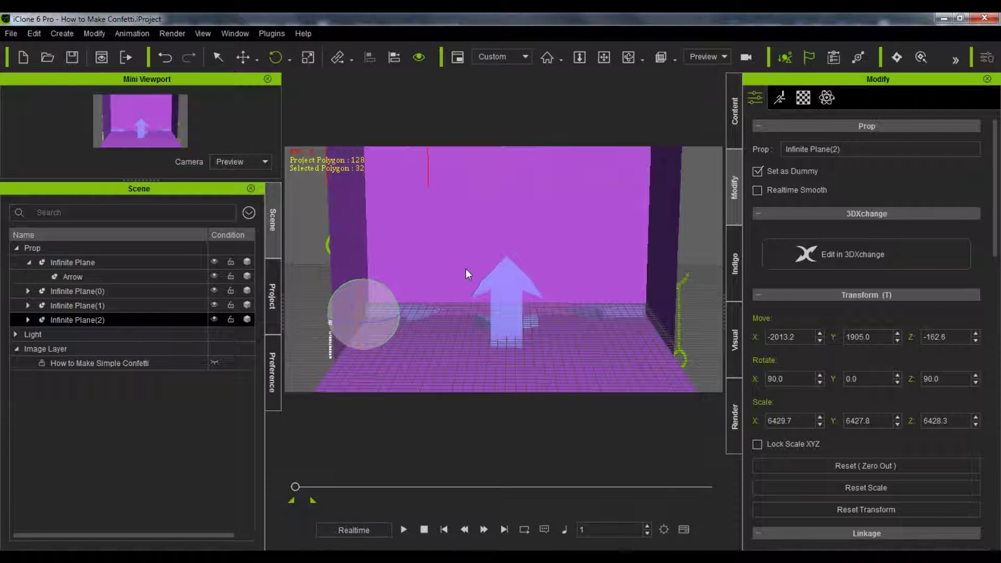
Duplicate the rear wall, Infinite Plane(0), and bring the copy forward to about Y -1019
click(186, 288)
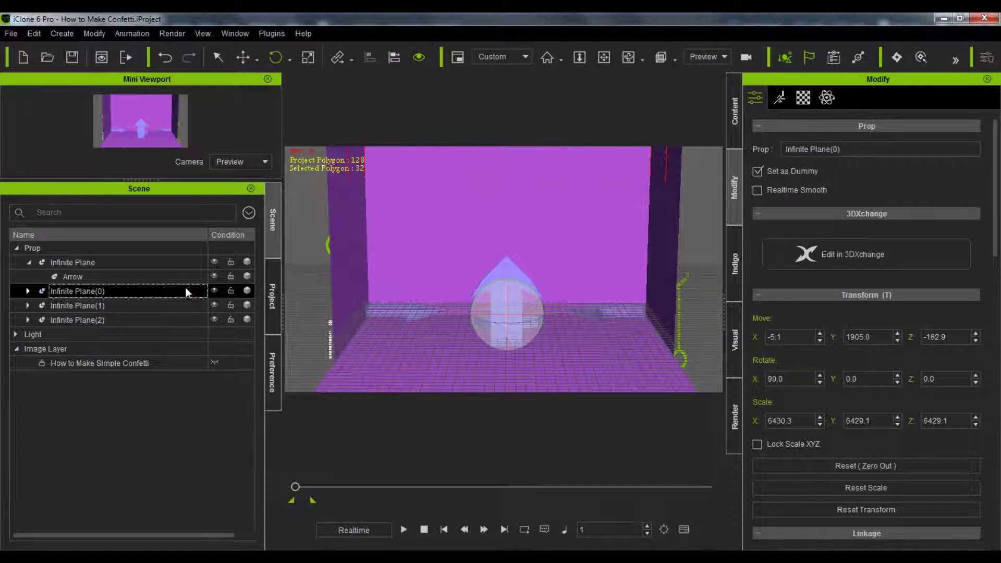
click(215, 290)
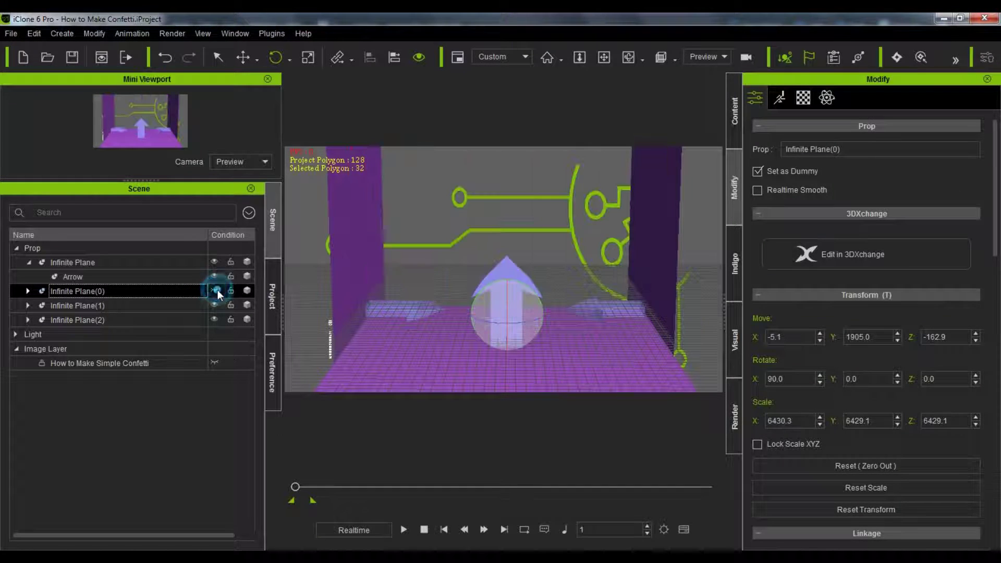
click(216, 290)
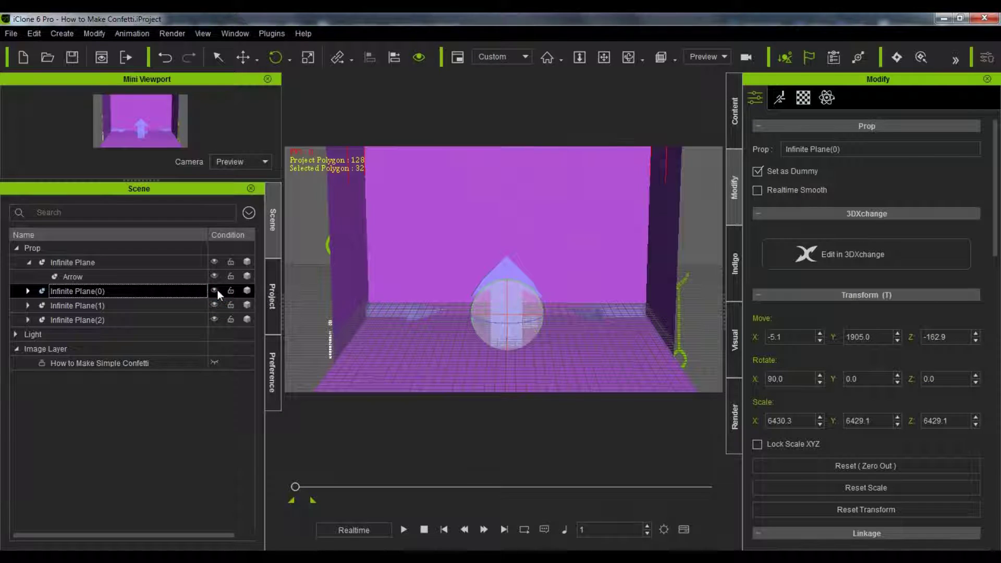
key(w)
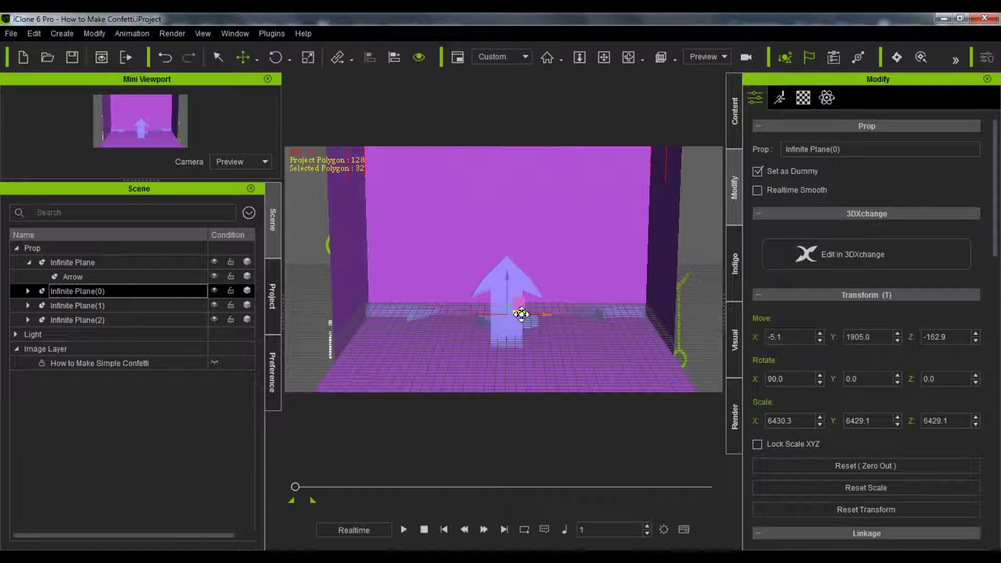
ctrl+drag(521, 313, 520, 377)
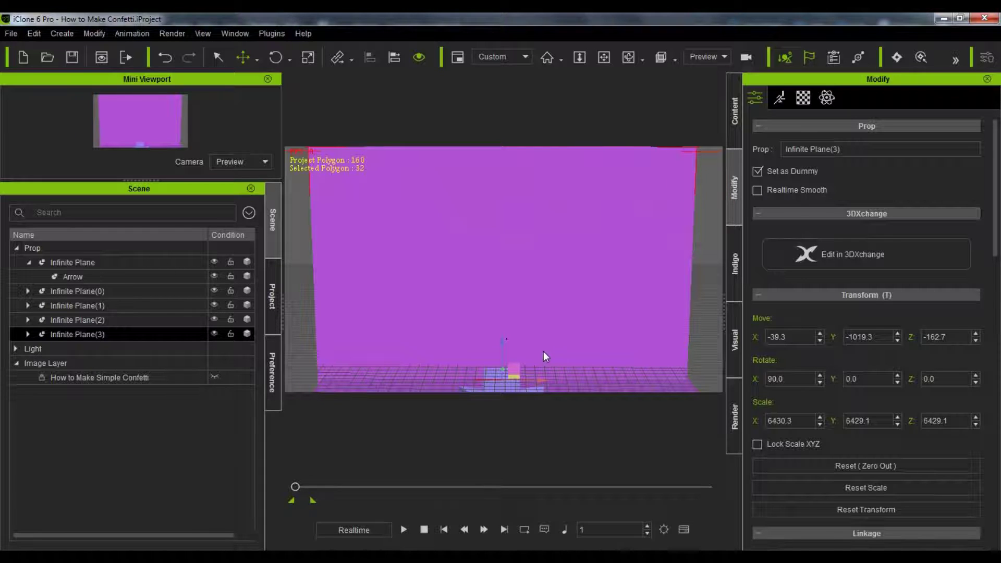
Rotate the front plane copy to Z 180 degrees and move it forward to about Y -2421 as the front wall
key(e)
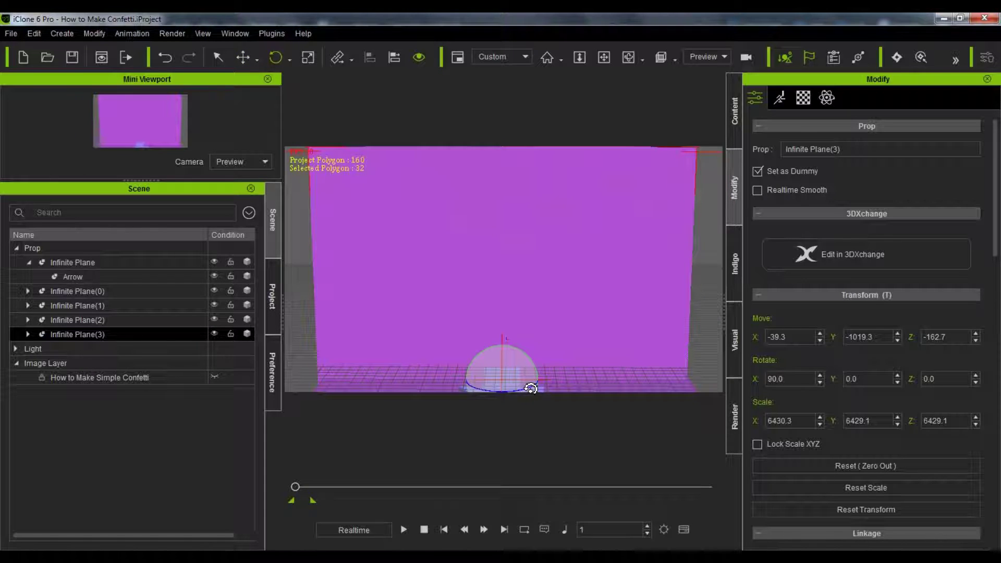
drag(504, 392, 434, 384)
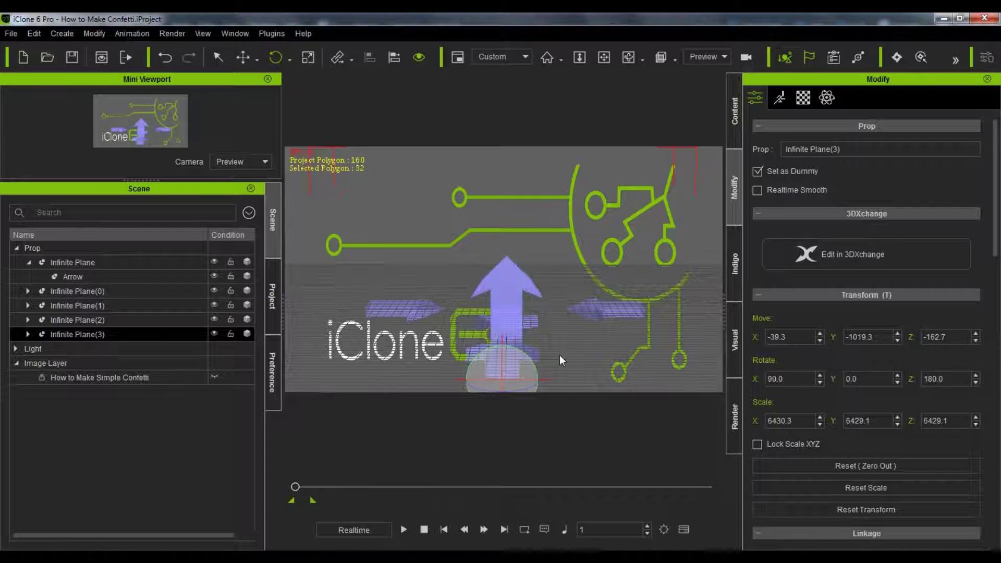
key(w)
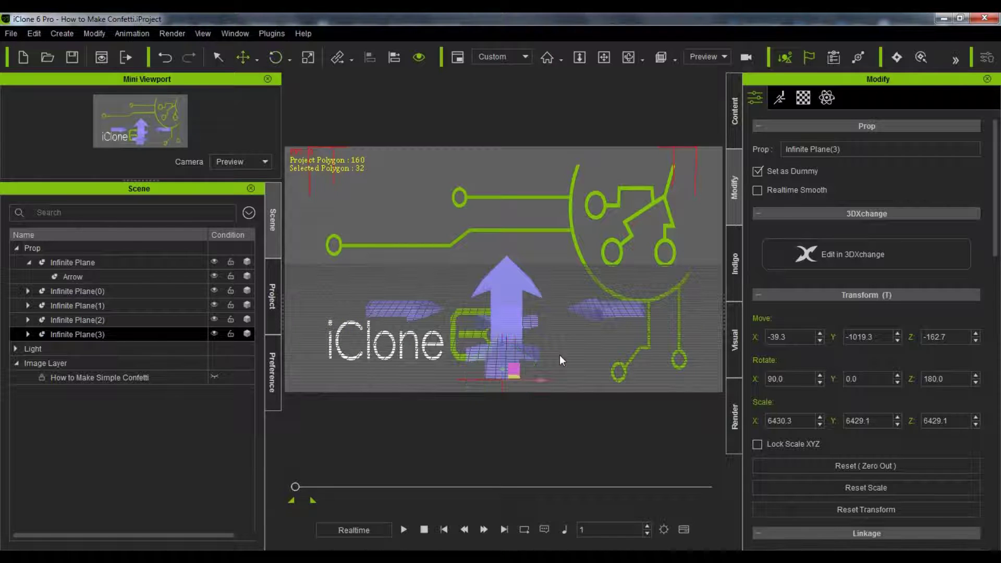
drag(518, 380, 518, 429)
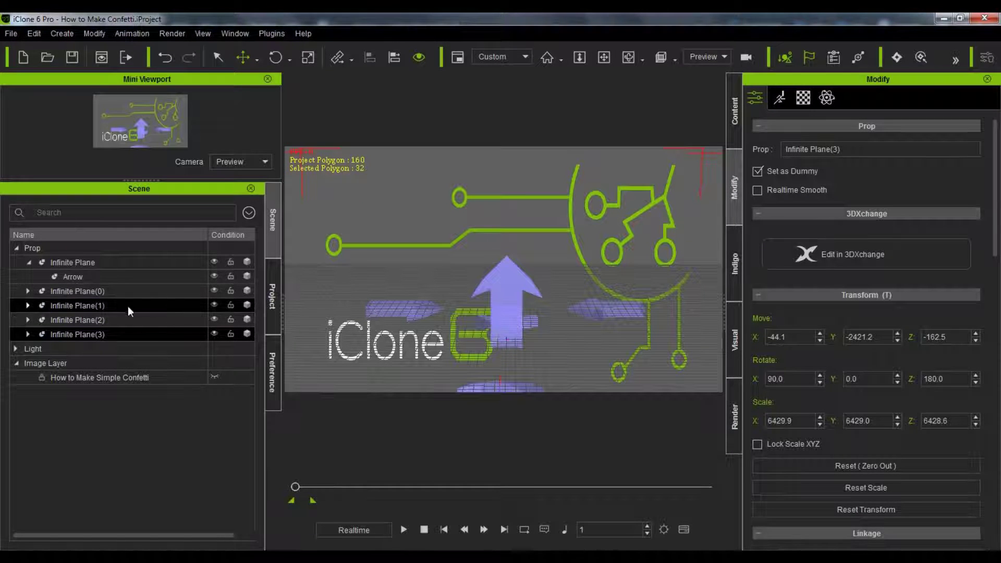
Expand all plane copies in the scene and turn on Set as Dummy for the front wall's Arrow child
click(27, 291)
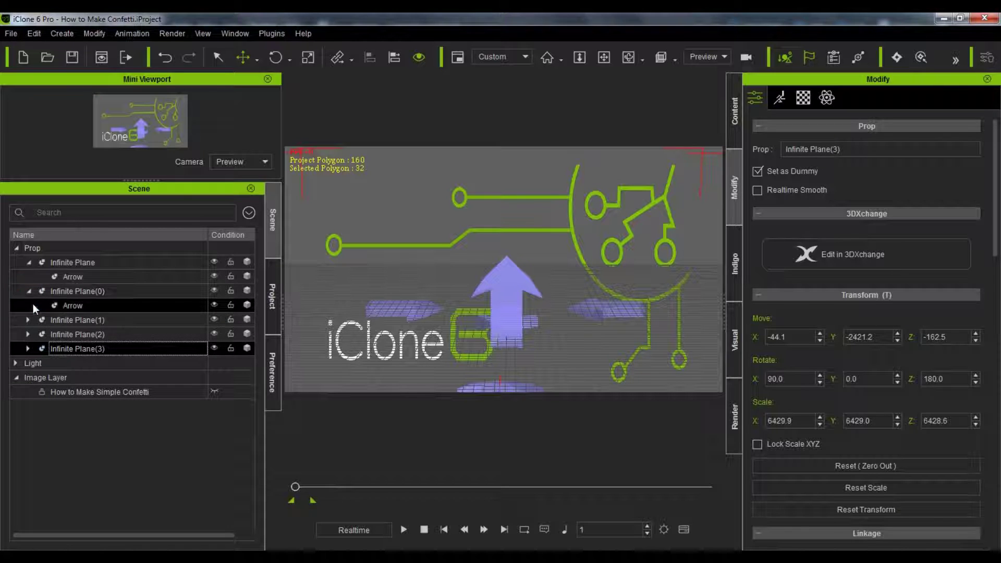
click(27, 320)
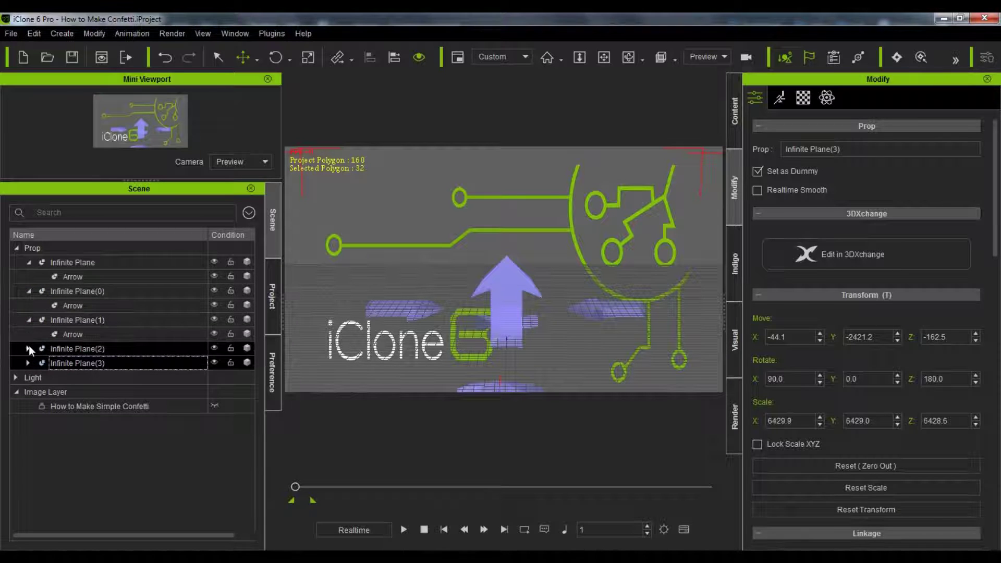
click(28, 347)
click(29, 378)
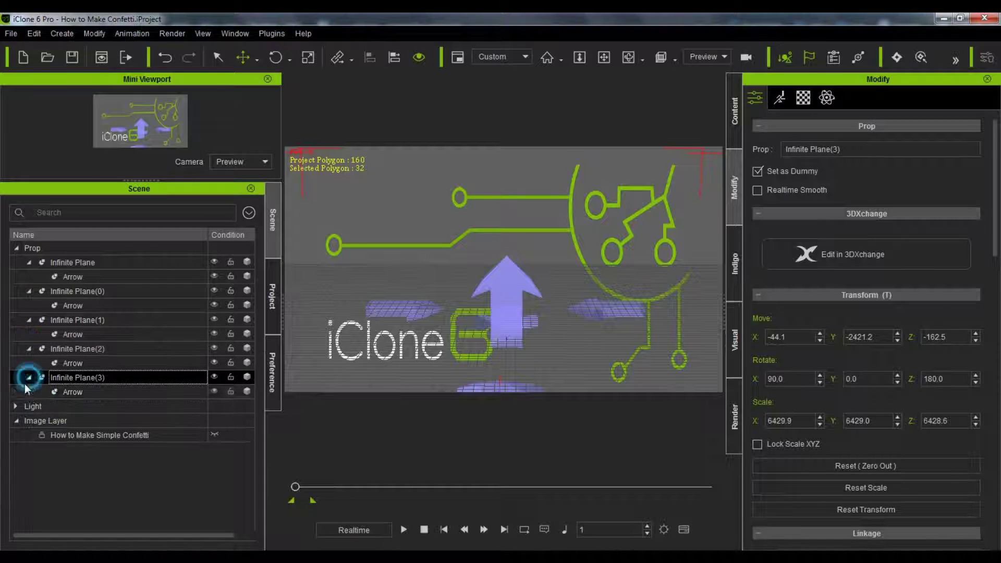
click(102, 392)
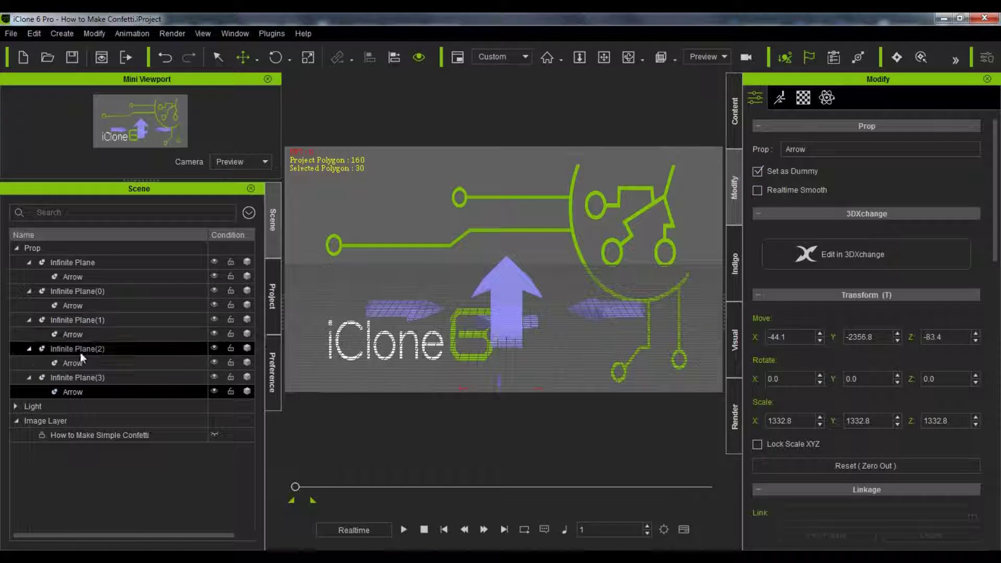
click(89, 363)
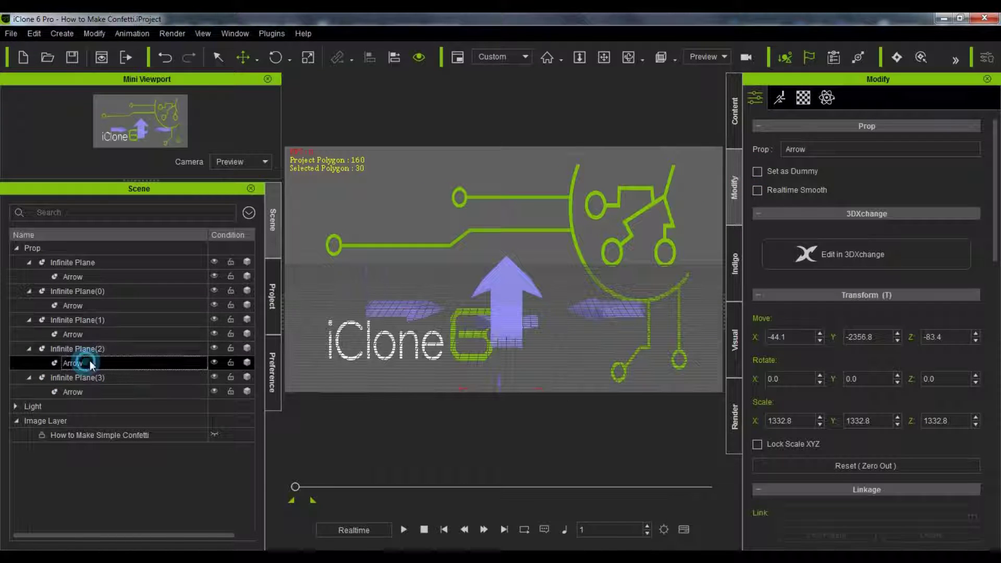
ctrl+click(124, 333)
ctrl+click(121, 307)
ctrl+click(132, 277)
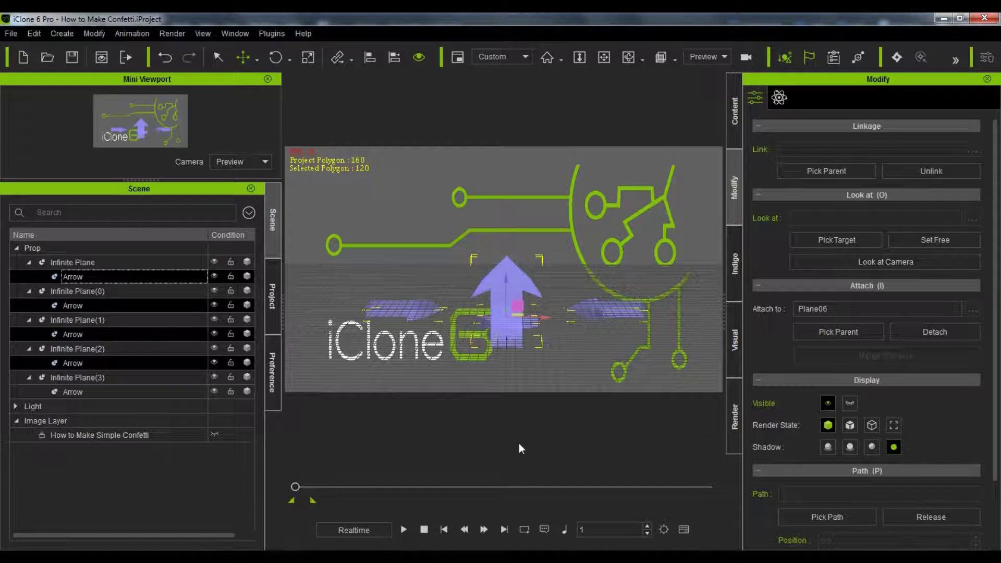
Turn on Set as Dummy for the Arrow children of both side walls, the rear wall and the floor plane
click(123, 363)
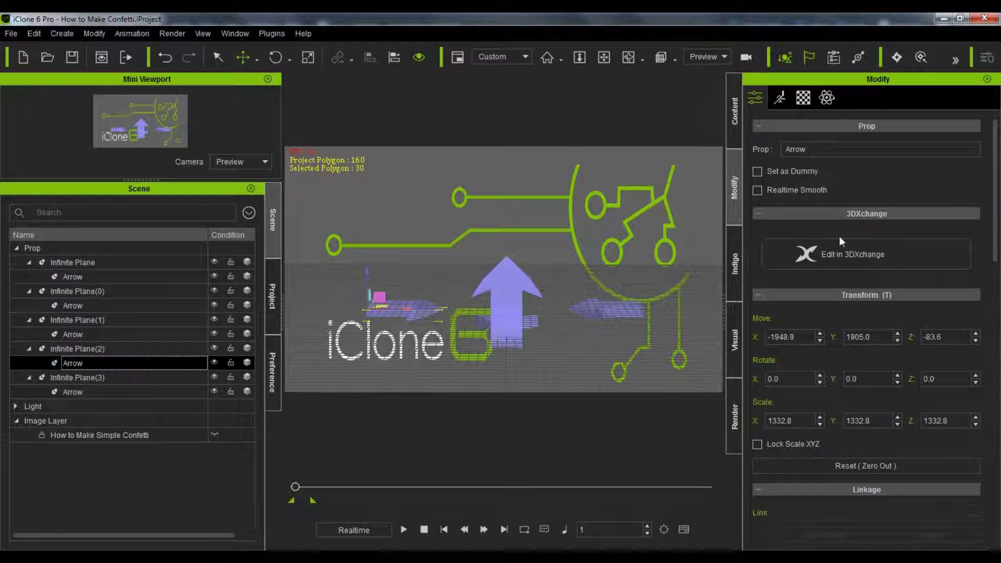
click(145, 334)
click(757, 172)
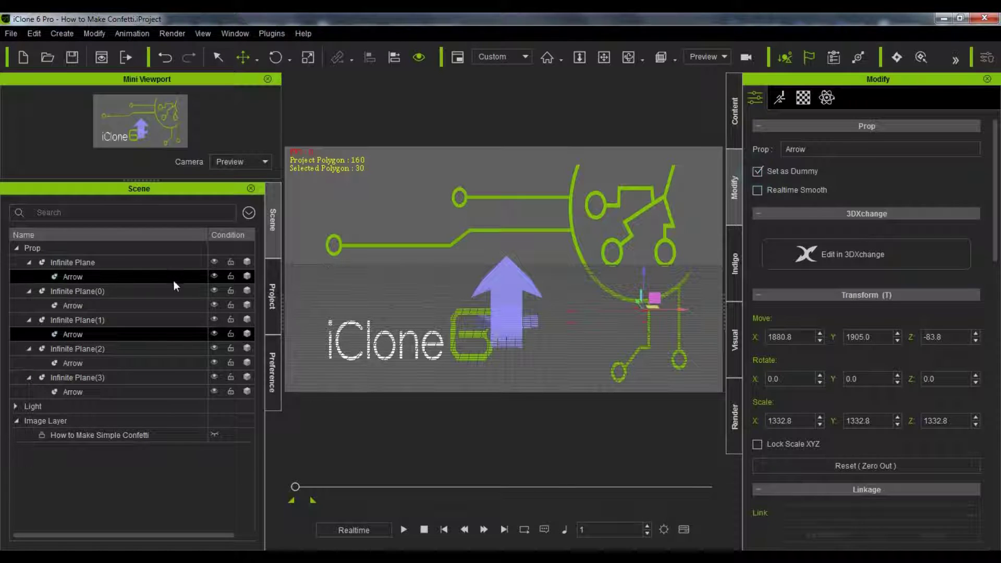
click(133, 304)
click(756, 172)
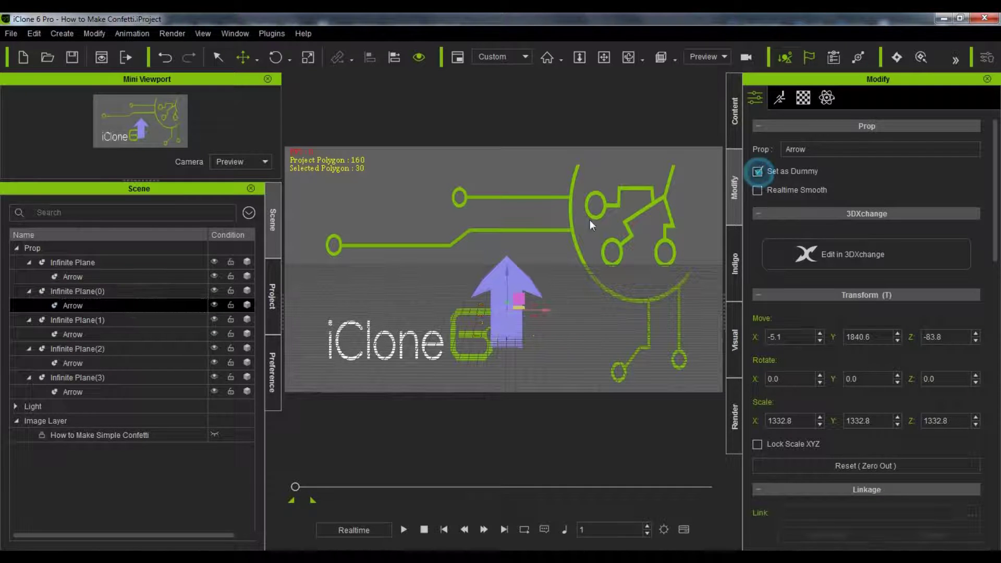
click(108, 277)
click(757, 172)
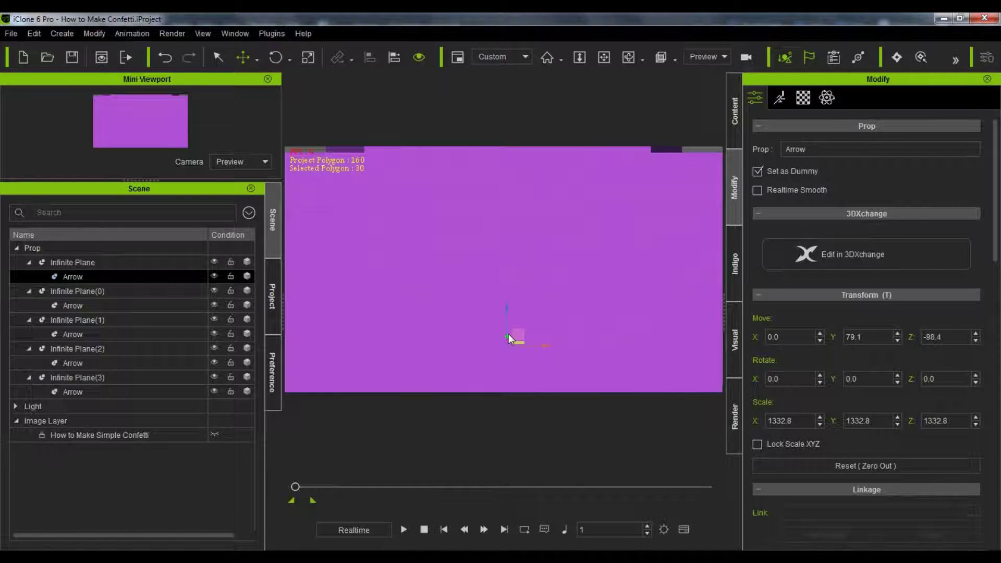
Check the enclosure of floor and four walls, select the floor Infinite Plane, and hide the dummy objects
scroll(519, 324, down, 5)
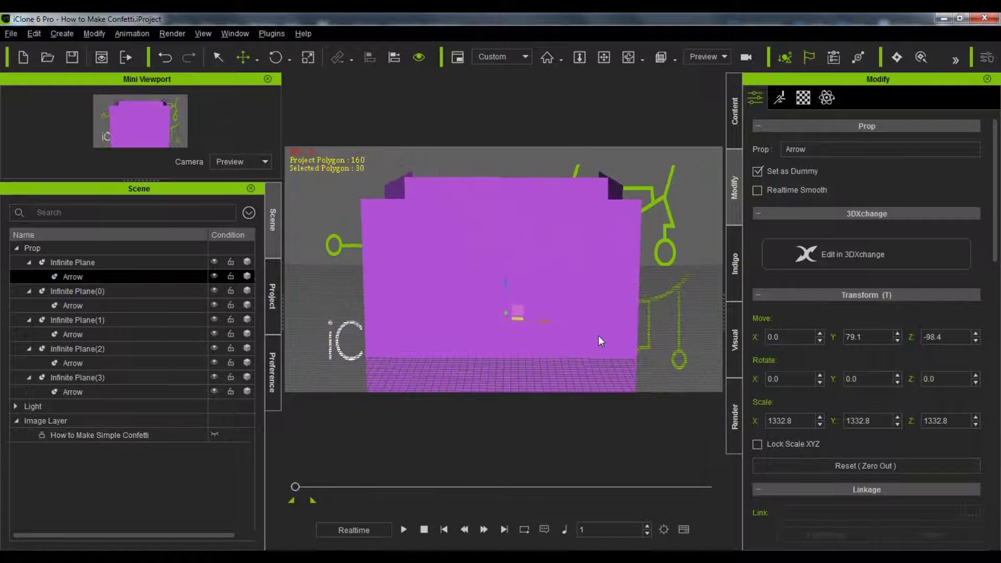
right_drag(565, 264, 579, 465)
right_drag(572, 292, 575, 403)
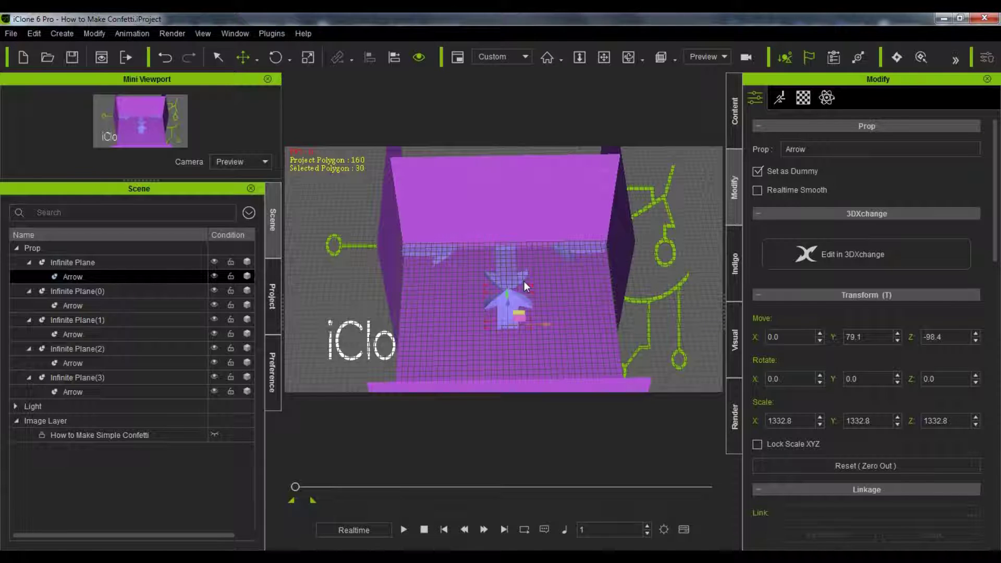
click(178, 266)
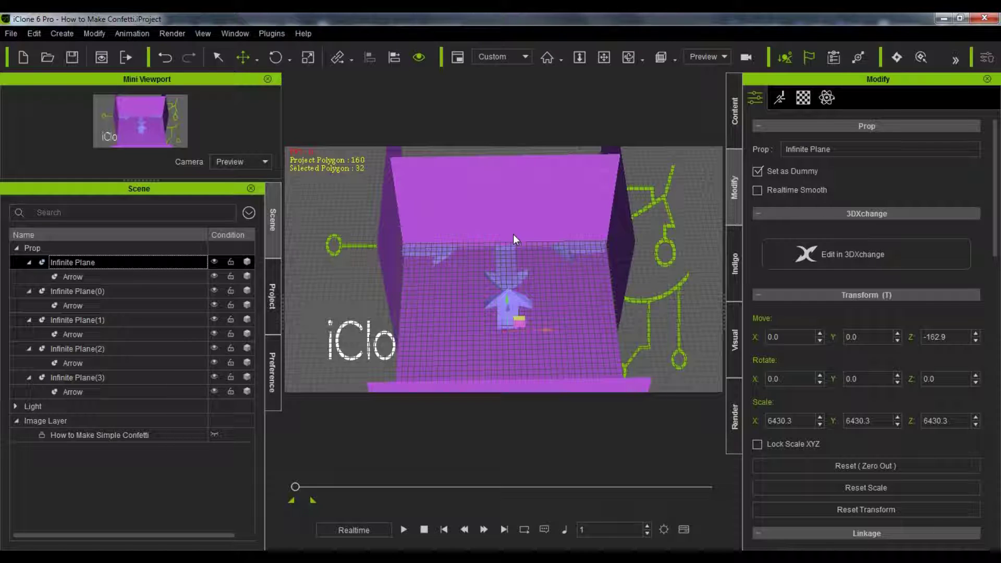
key(Home)
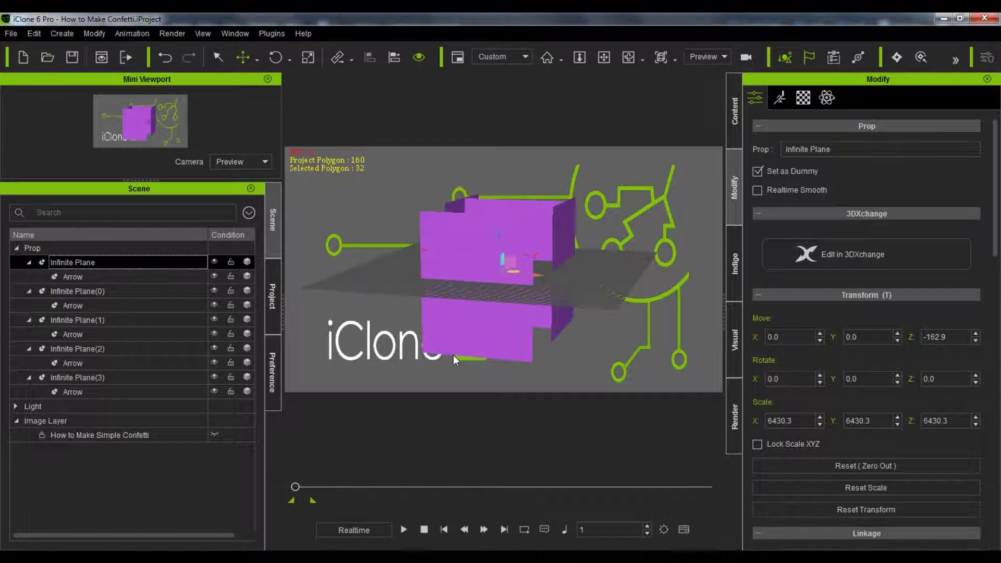
key(ctrl+d)
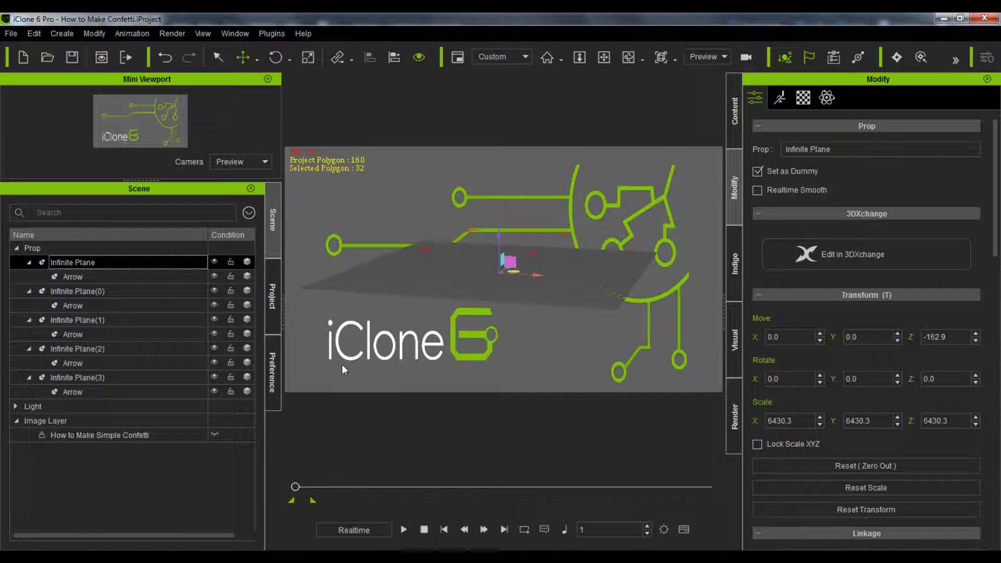
Deactivate the project's 2D background image and return to the scene's object list
click(273, 309)
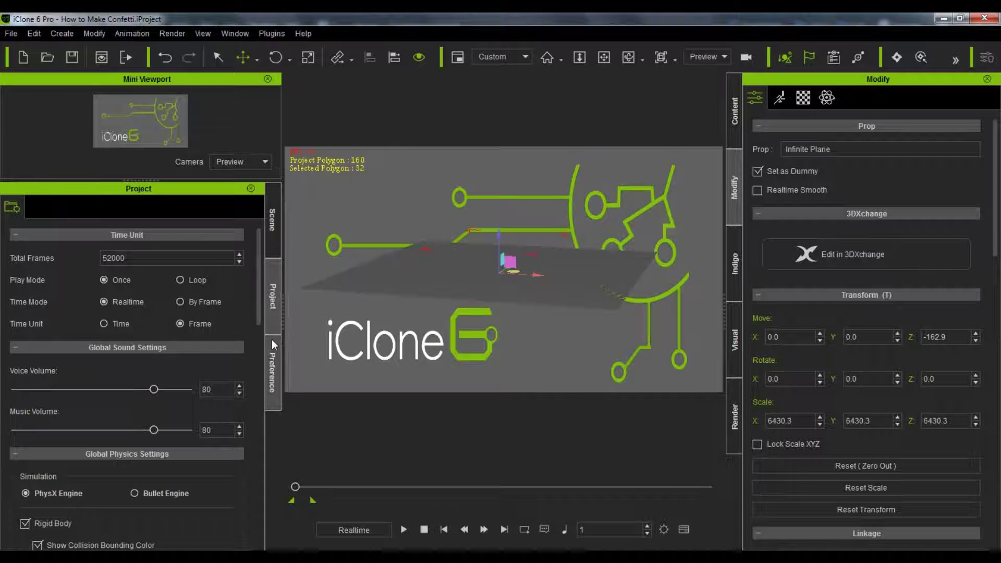
drag(261, 313, 256, 453)
click(16, 365)
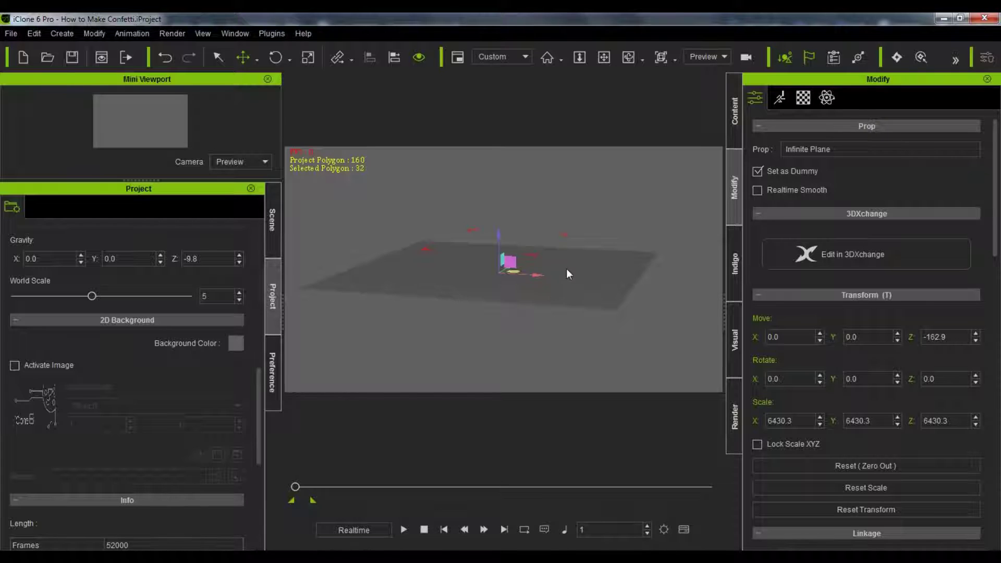
alt+drag(567, 268, 574, 318)
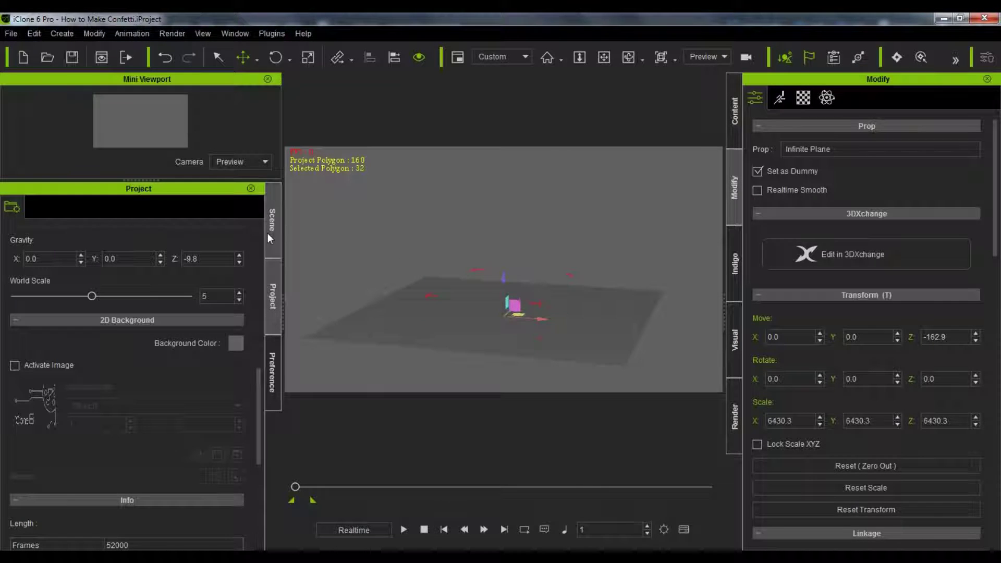
click(272, 220)
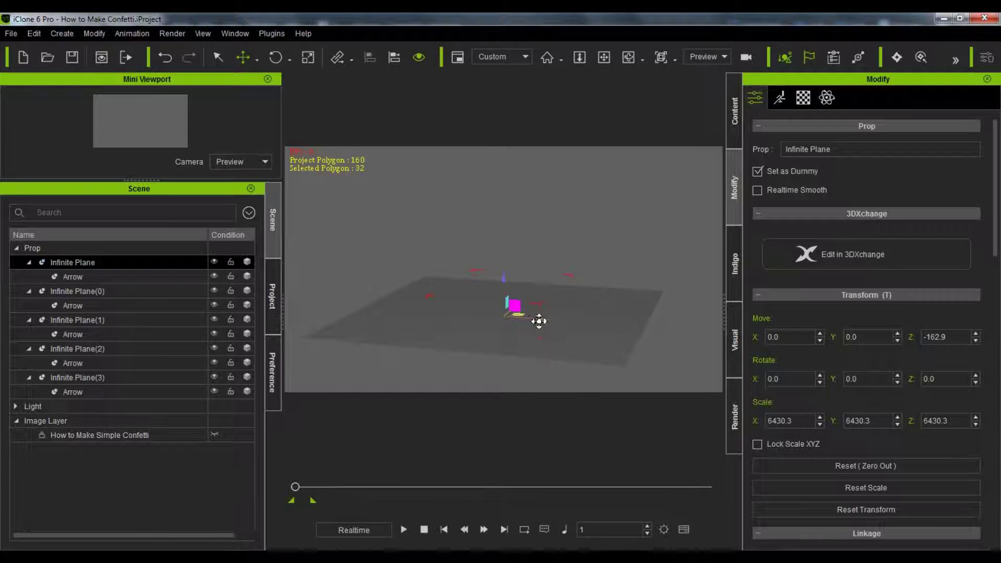
Load the Checkered Cube prop from the custom 0_Physics iC6 content and frame it from above in the viewport
click(737, 125)
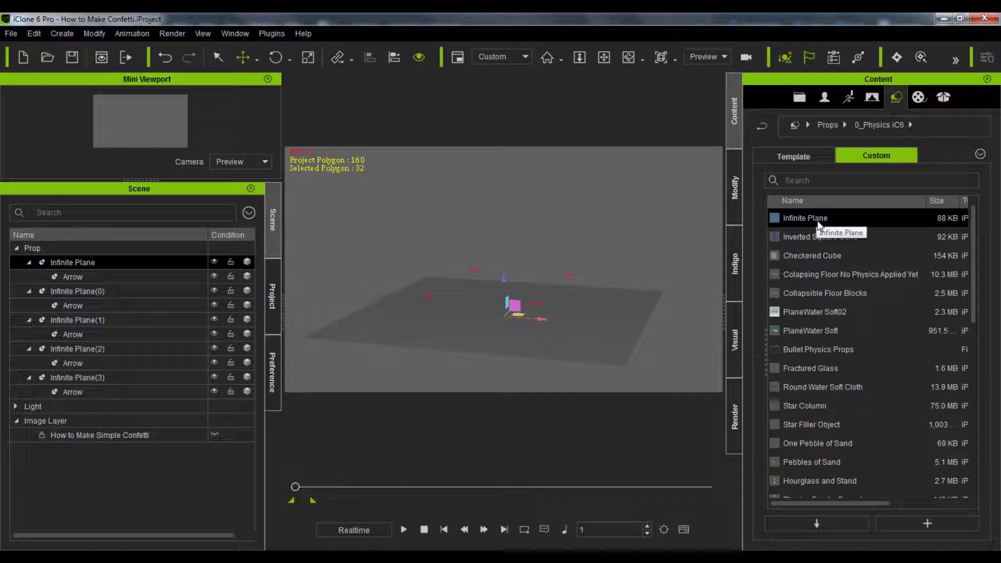
click(826, 255)
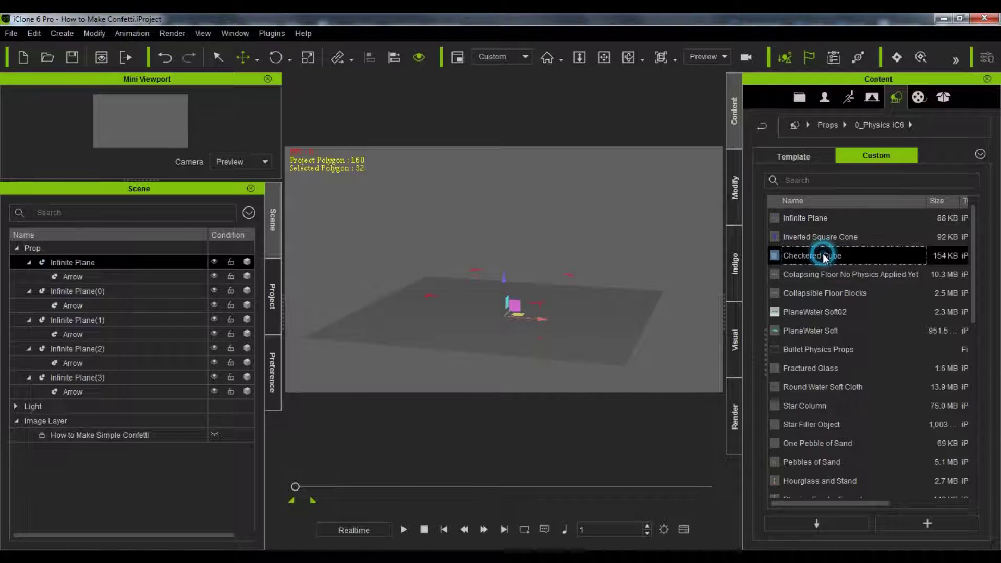
click(826, 255)
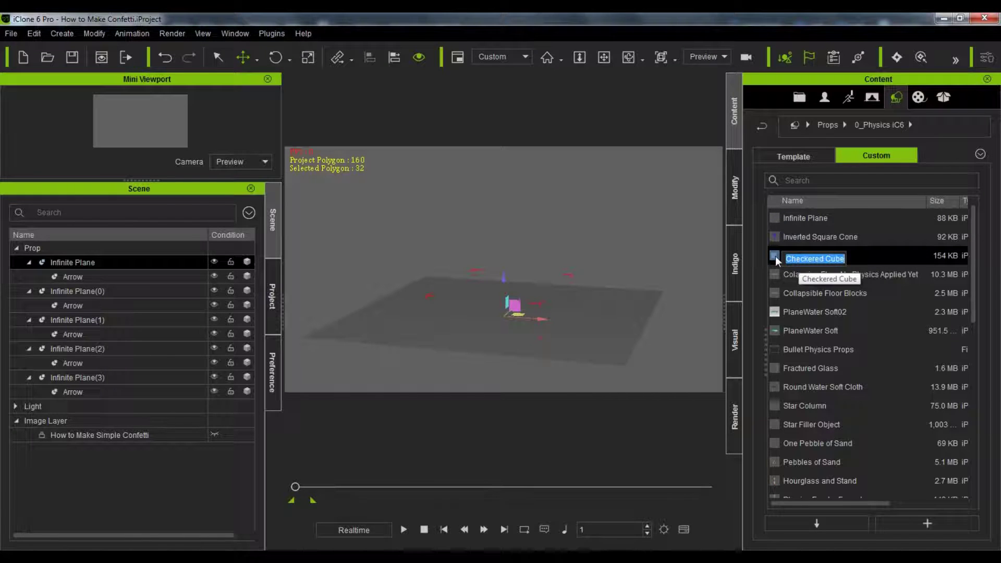
click(813, 522)
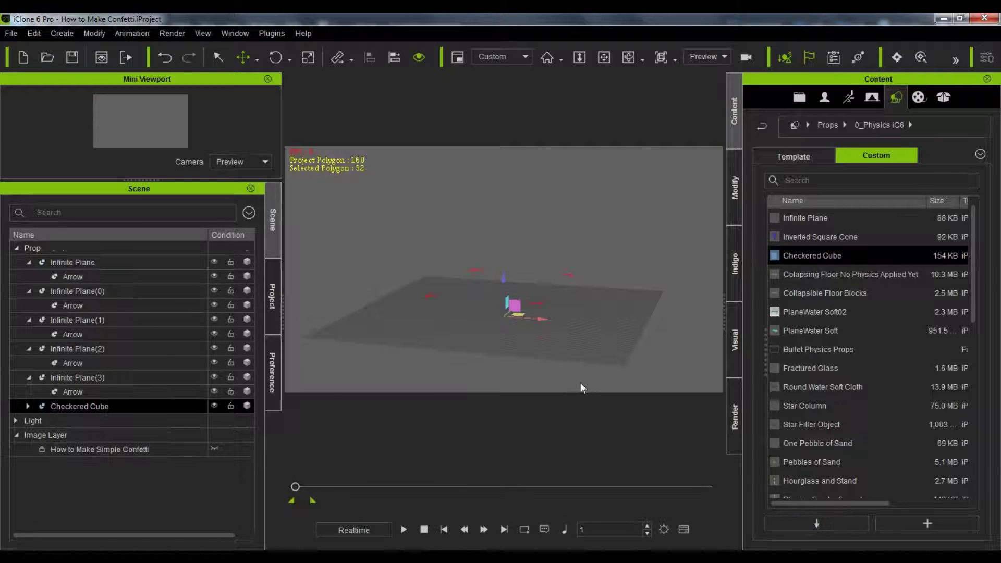
key(f)
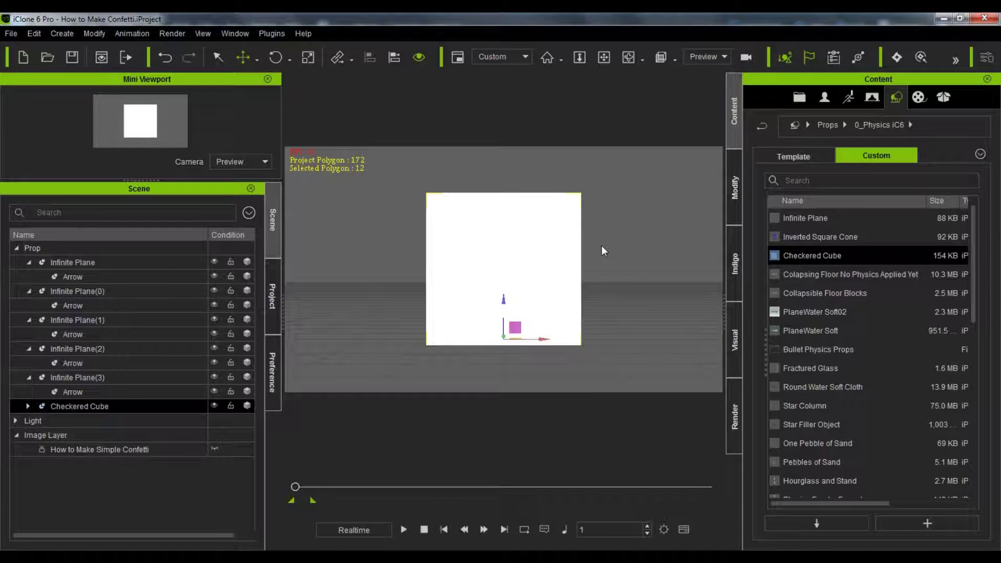
right_drag(602, 246, 607, 375)
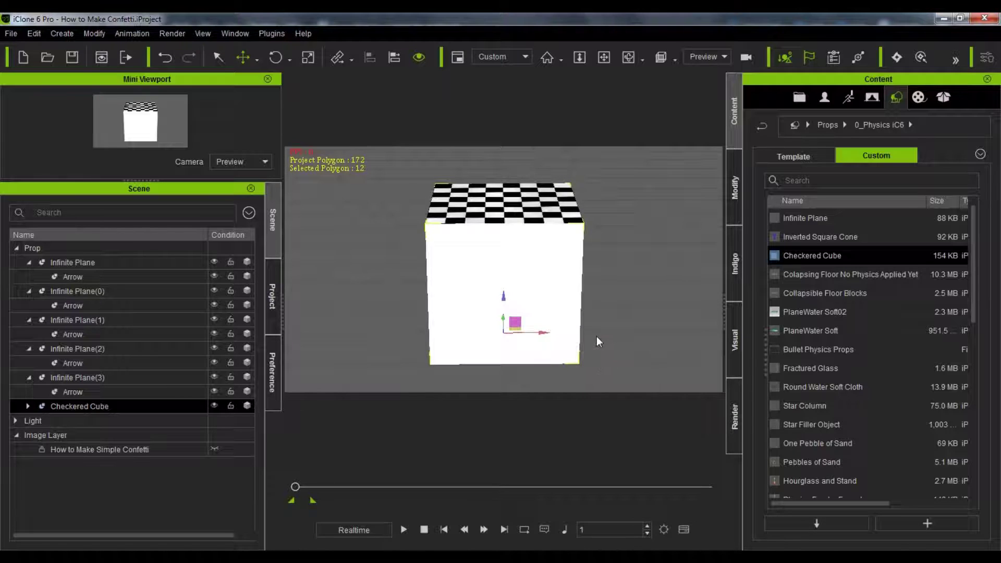
scroll(596, 335, down, 3)
middle_drag(587, 305, 590, 311)
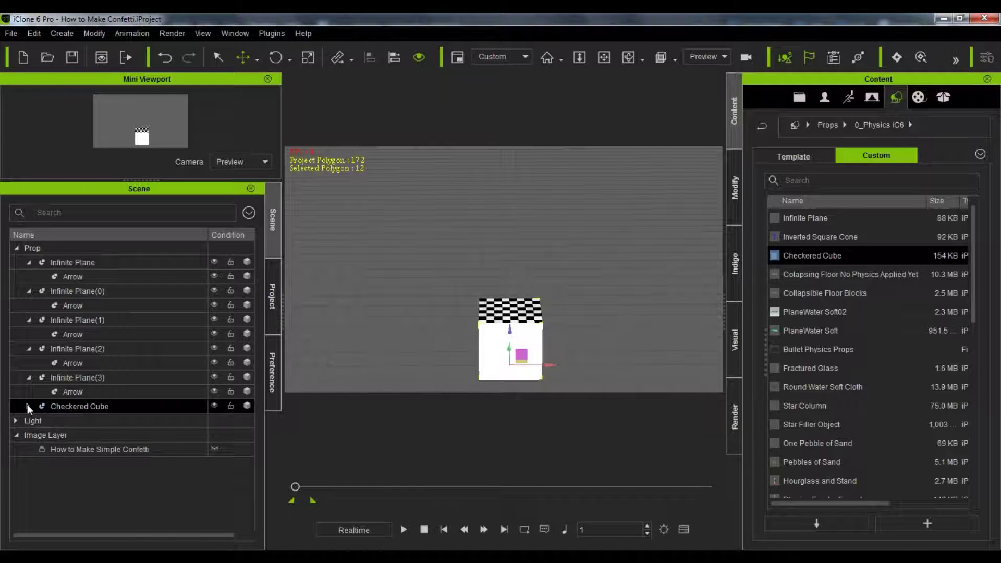
Collapse the whole scene list, then expand only the Prop group and the Checkered Cube's child objects
click(252, 213)
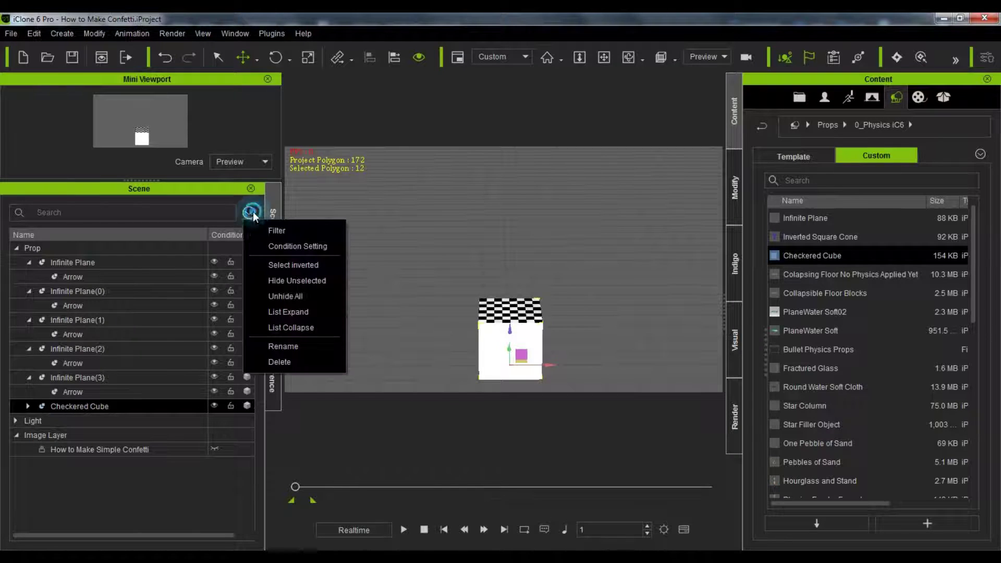
click(299, 325)
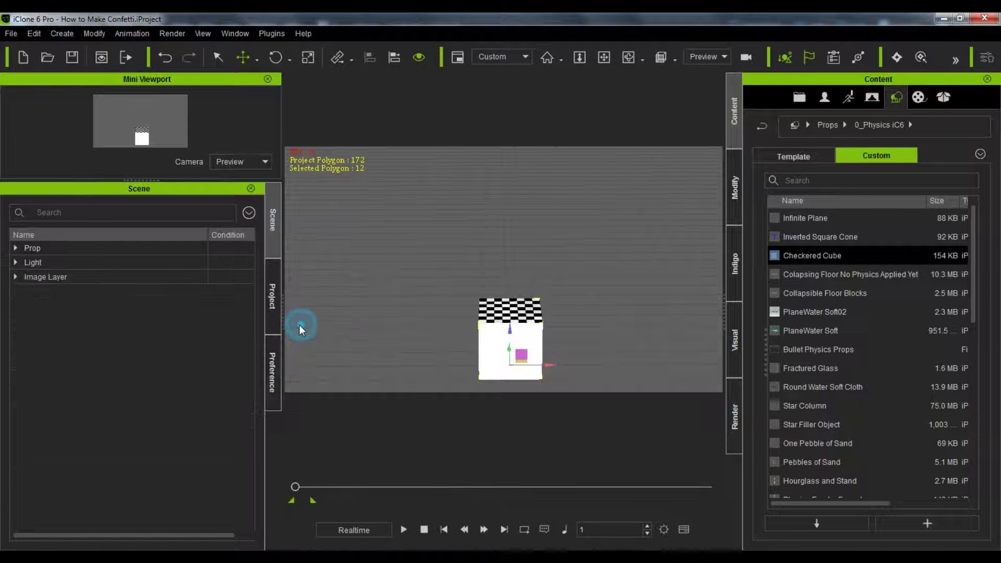
click(17, 248)
click(28, 335)
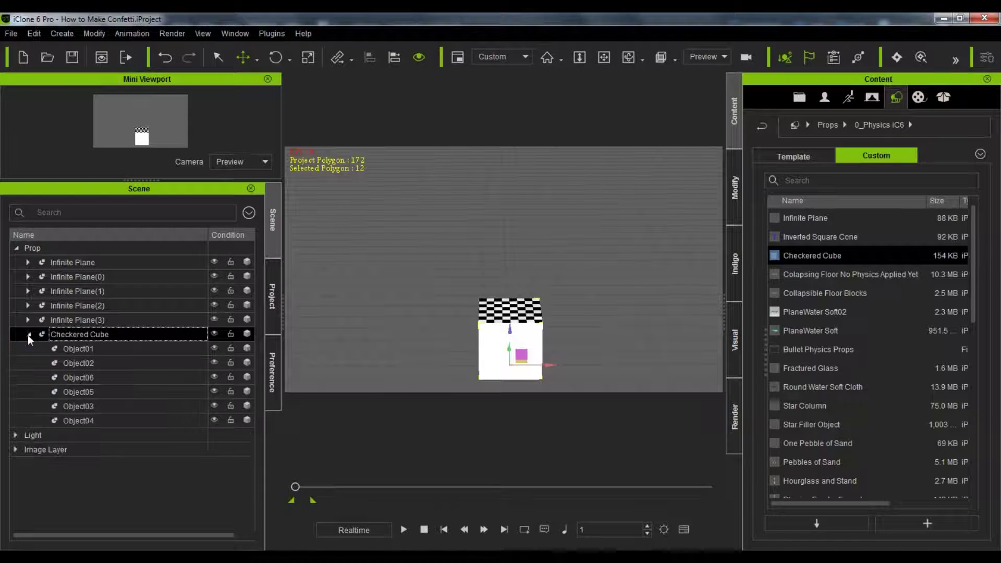
Remove the checkered diffuse texture from the cube's Object02 and go to its material settings
click(121, 362)
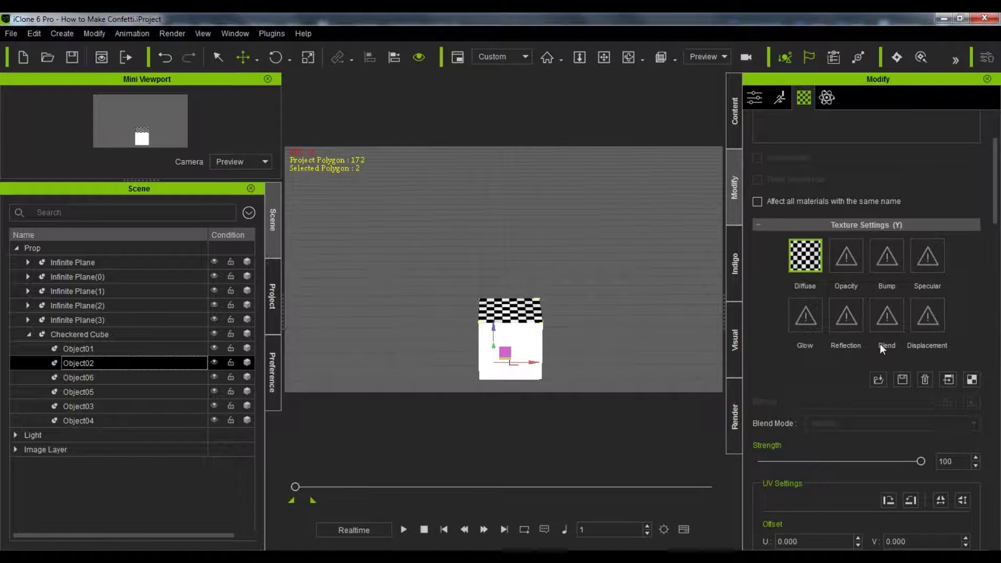
click(925, 379)
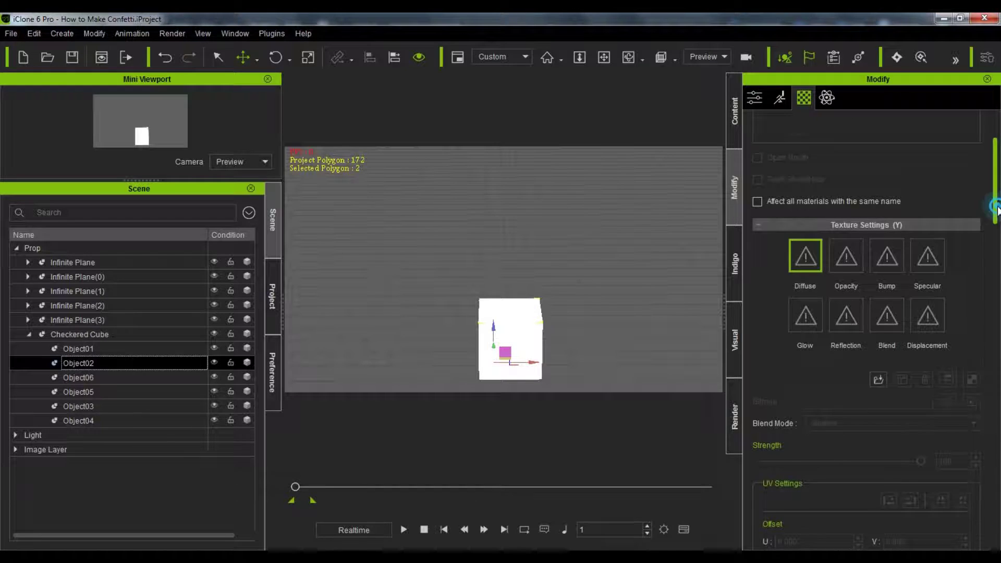
drag(997, 204, 999, 224)
scroll(999, 224, down, 2)
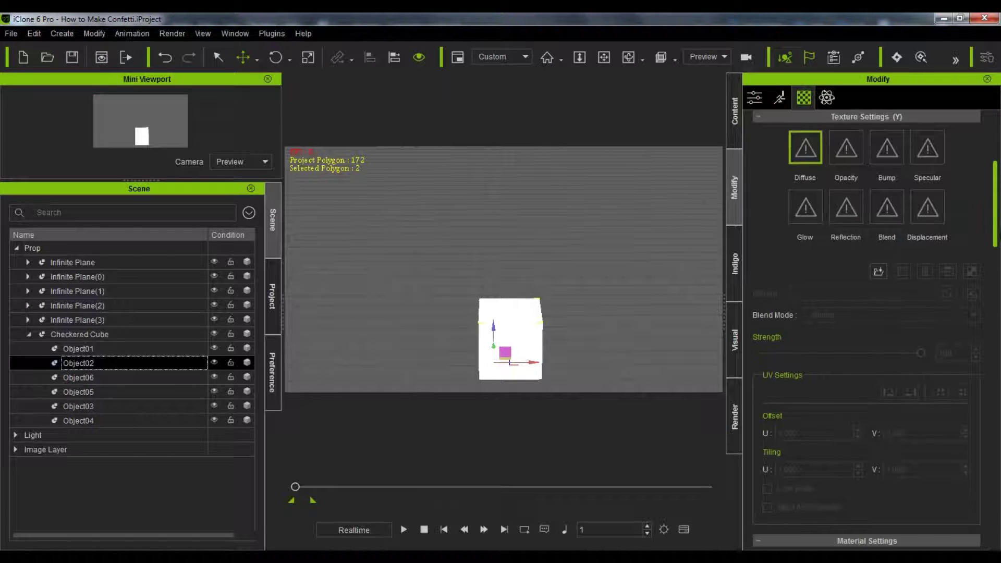
scroll(952, 286, down, 1)
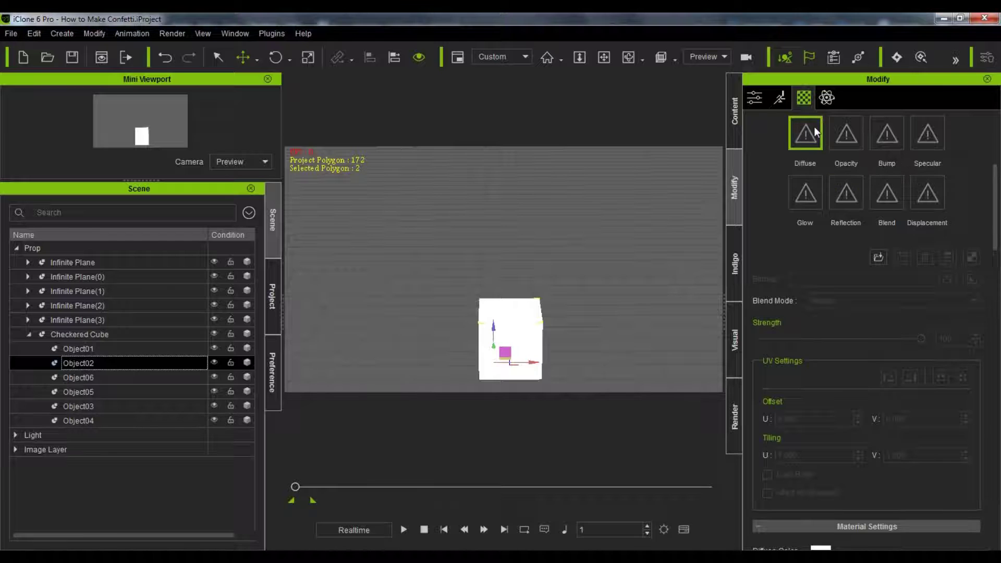
click(994, 230)
drag(994, 230, 994, 241)
Open the diffuse color of the cube's Object01 and store dark red #aa0000 and orange #ffaa00 as custom colors
click(205, 348)
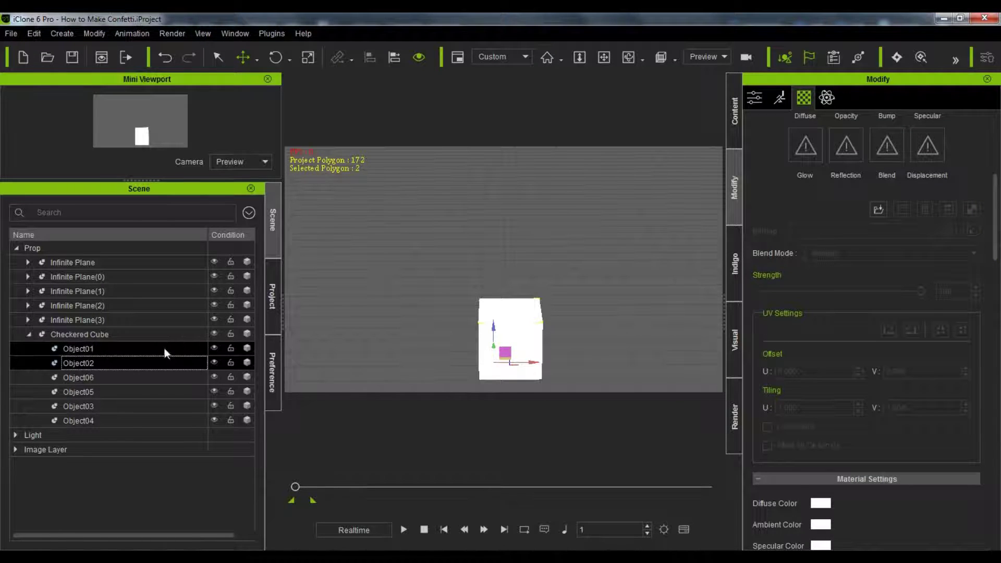
scroll(960, 288, down, 5)
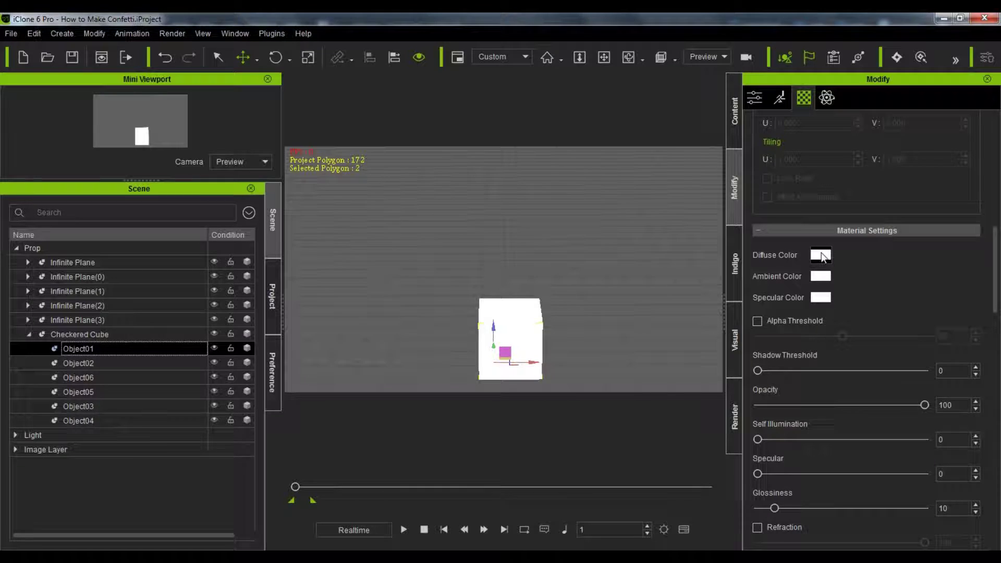
click(821, 255)
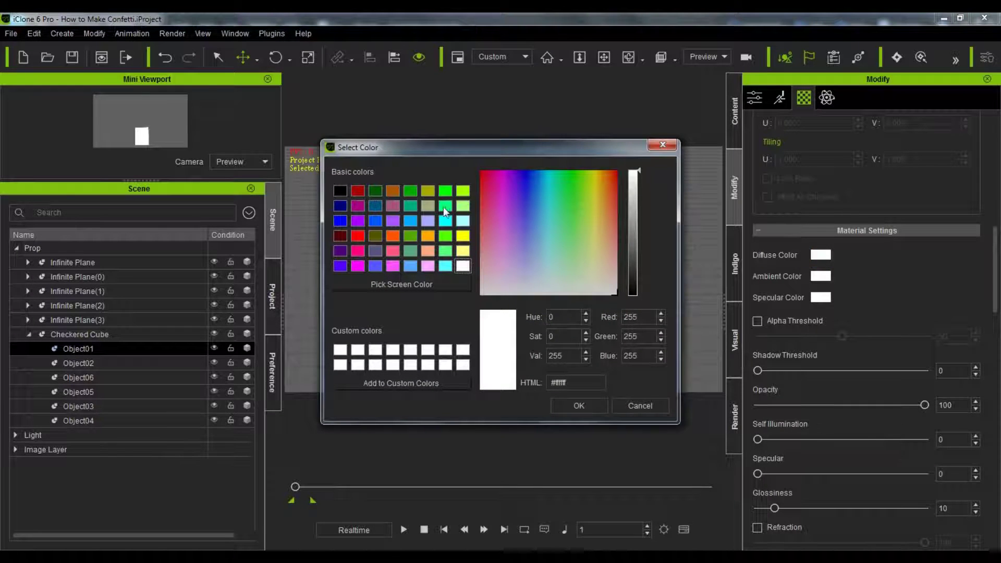
click(358, 190)
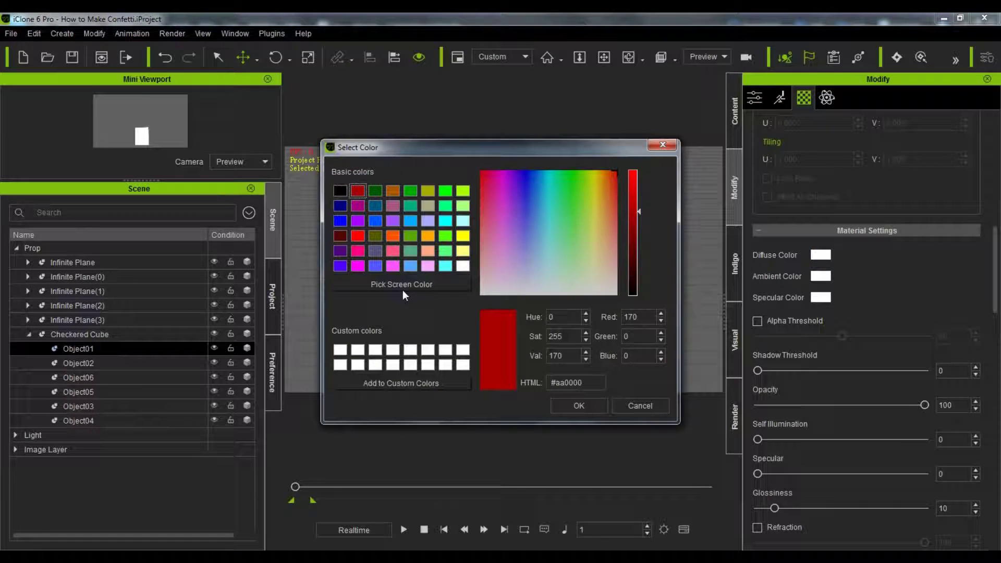
click(443, 384)
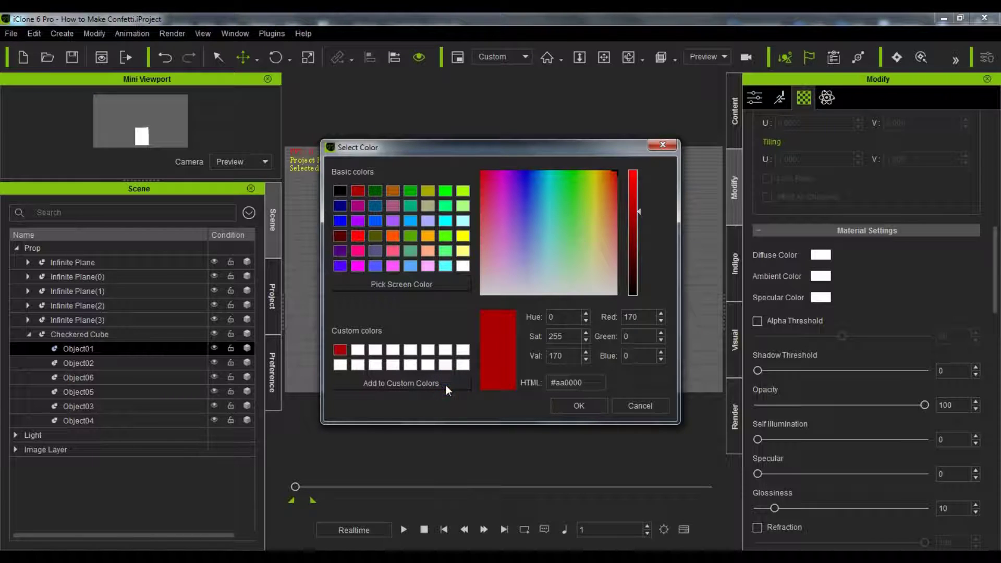
click(356, 236)
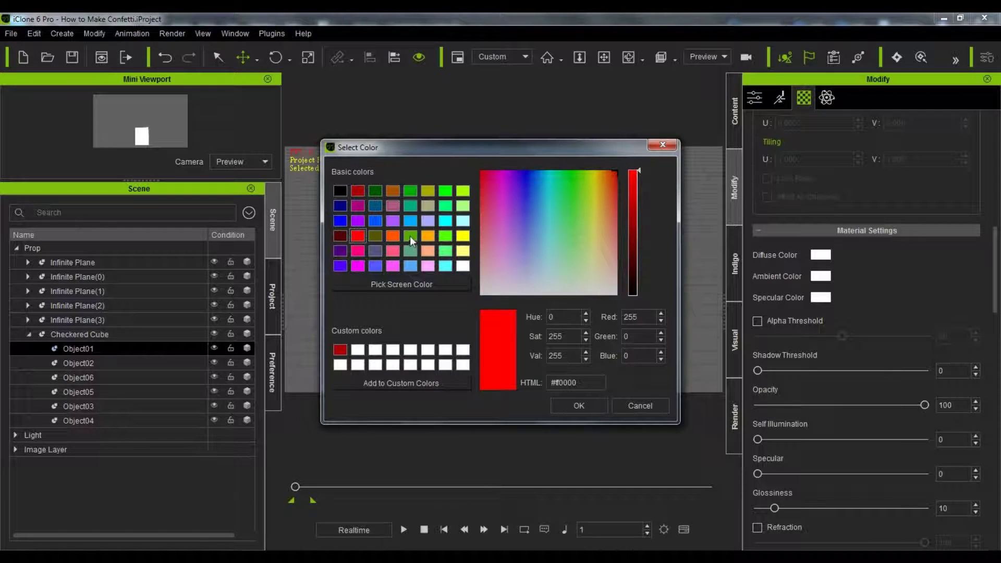
click(427, 236)
click(439, 385)
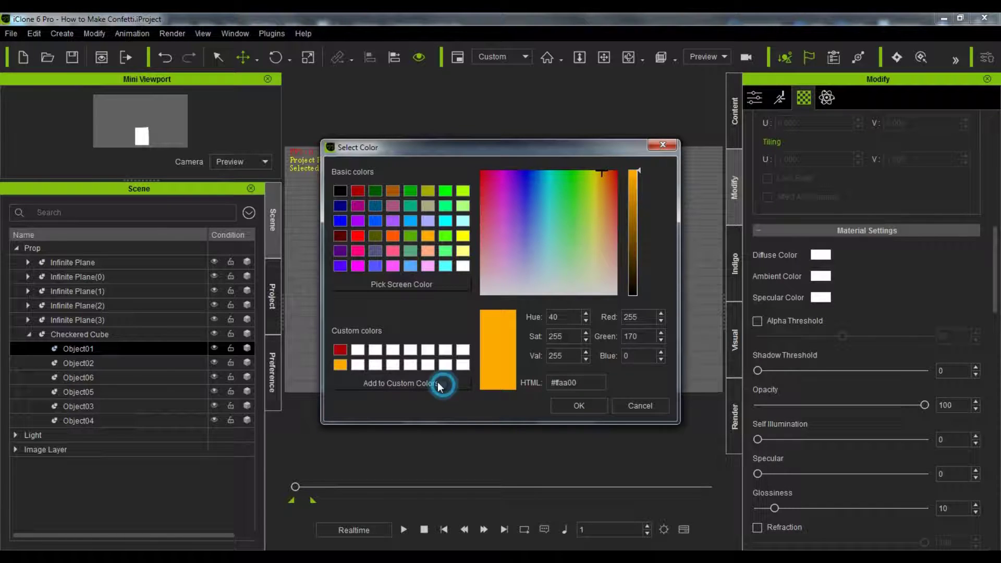
Add cyan #55ffff and yellow #ffff00 to the custom colors
click(445, 266)
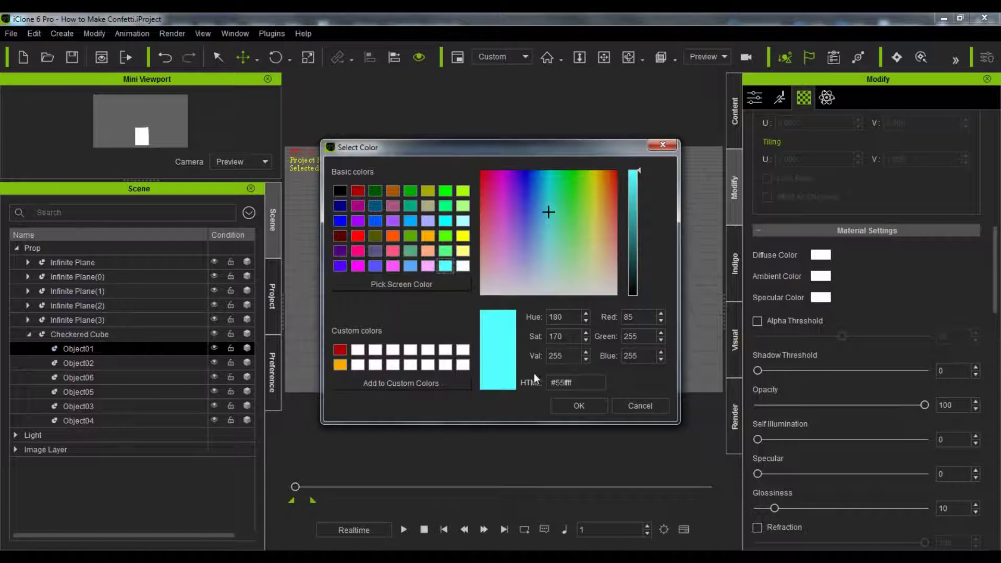
click(441, 384)
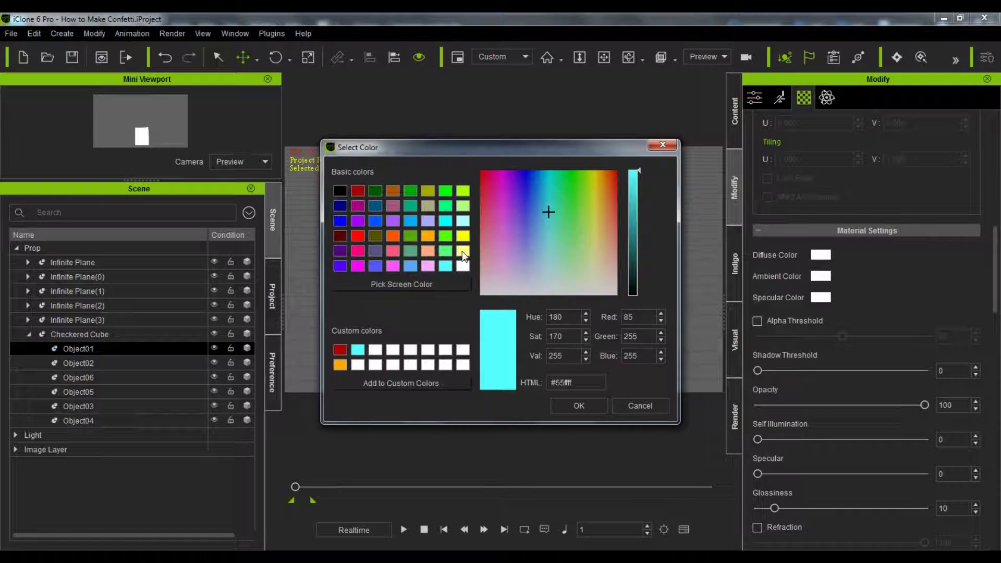
click(464, 252)
click(463, 236)
click(433, 383)
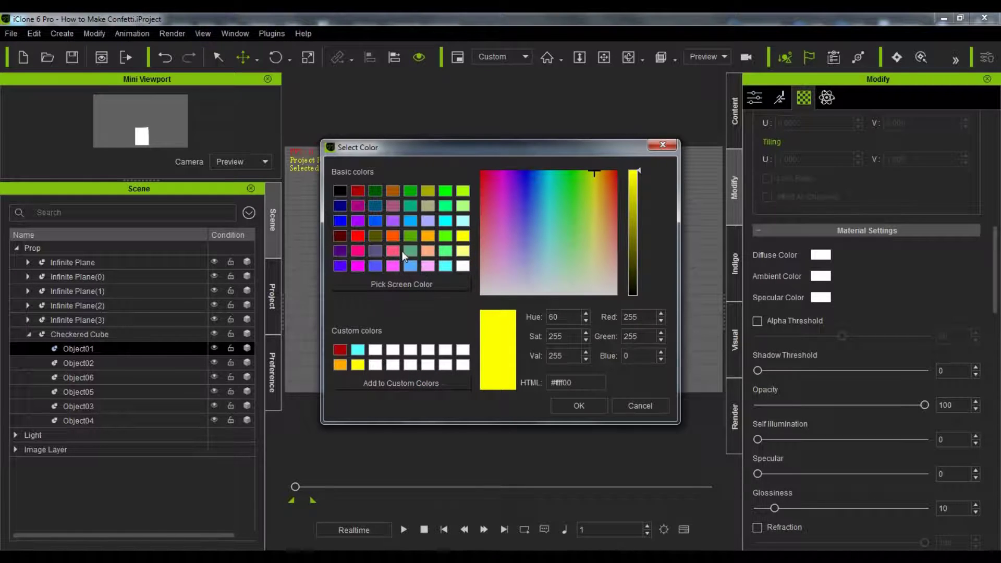
Add green #00ff00 and magenta #ff00ff to the custom colors
click(445, 191)
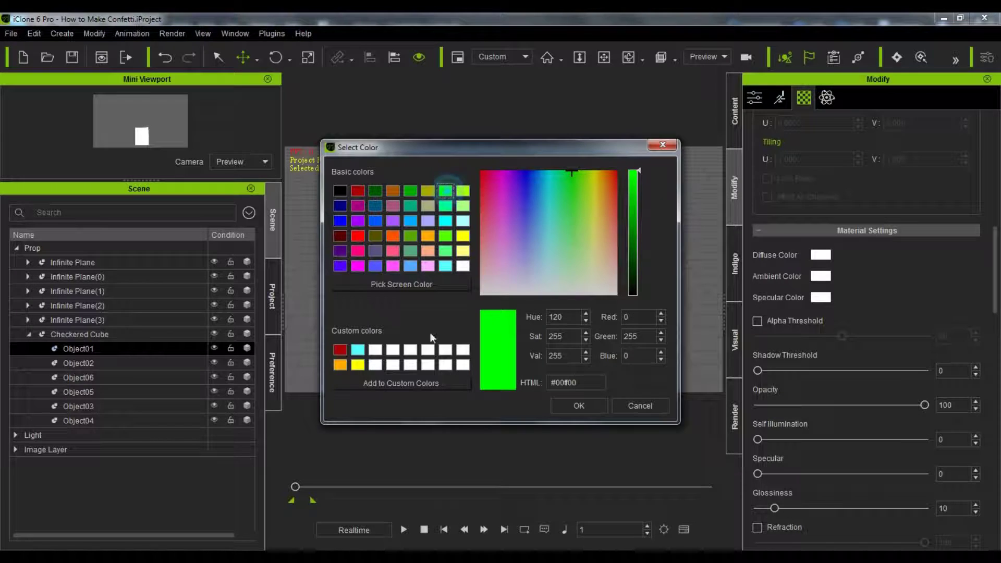
click(421, 384)
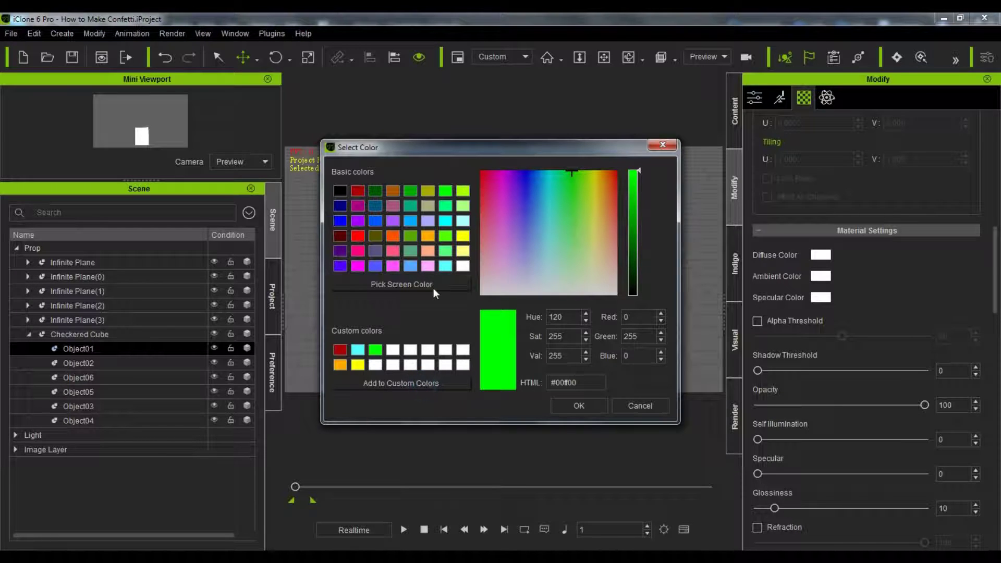
click(360, 268)
click(420, 386)
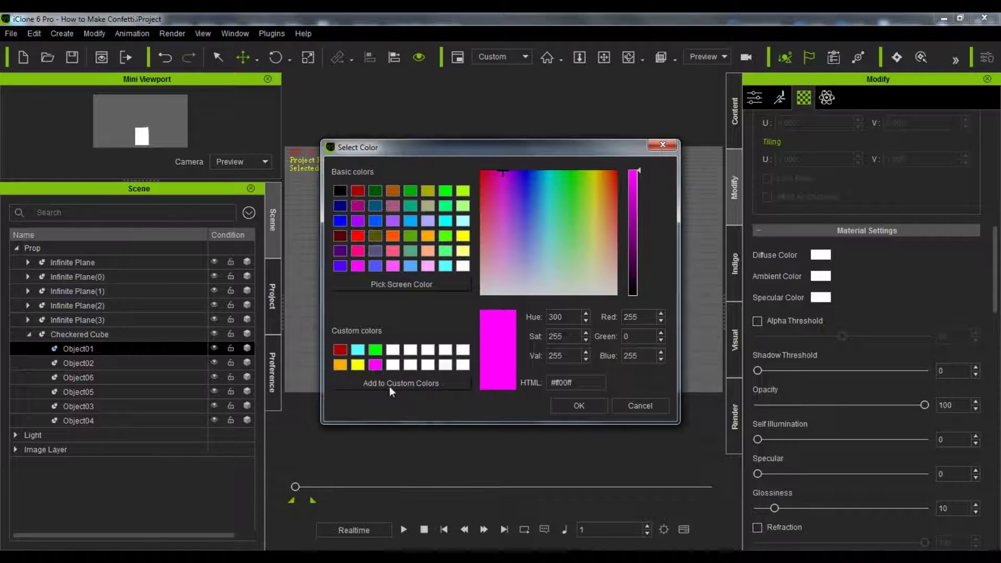
Set both the diffuse and ambient colors of Object01 to the custom dark red #aa0000
click(340, 349)
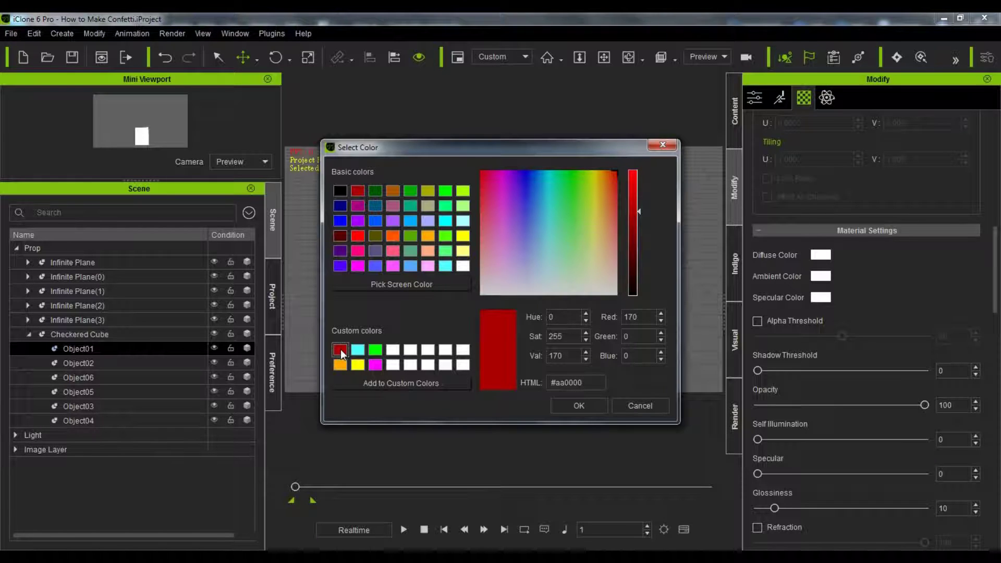
click(565, 403)
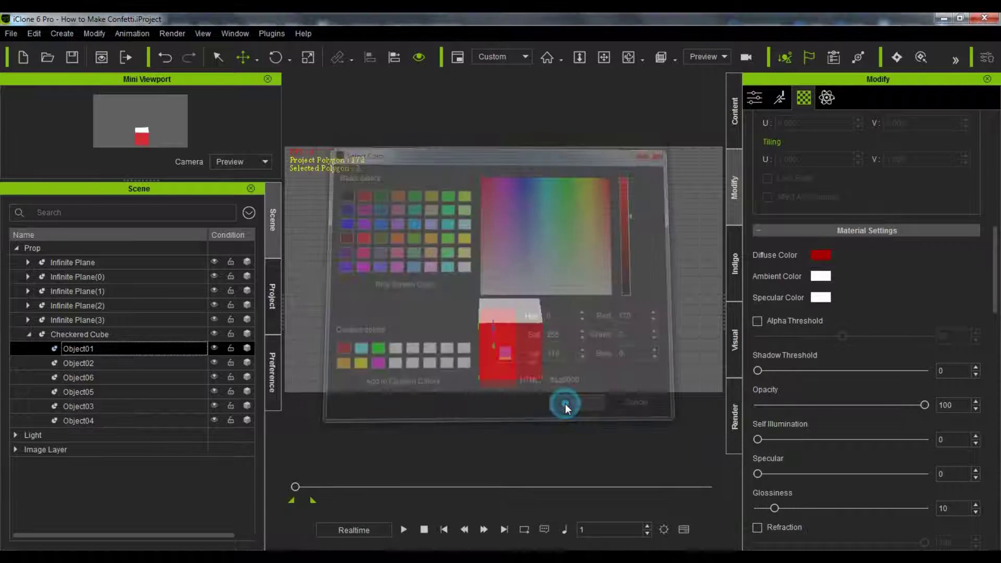
click(819, 278)
click(341, 348)
click(589, 402)
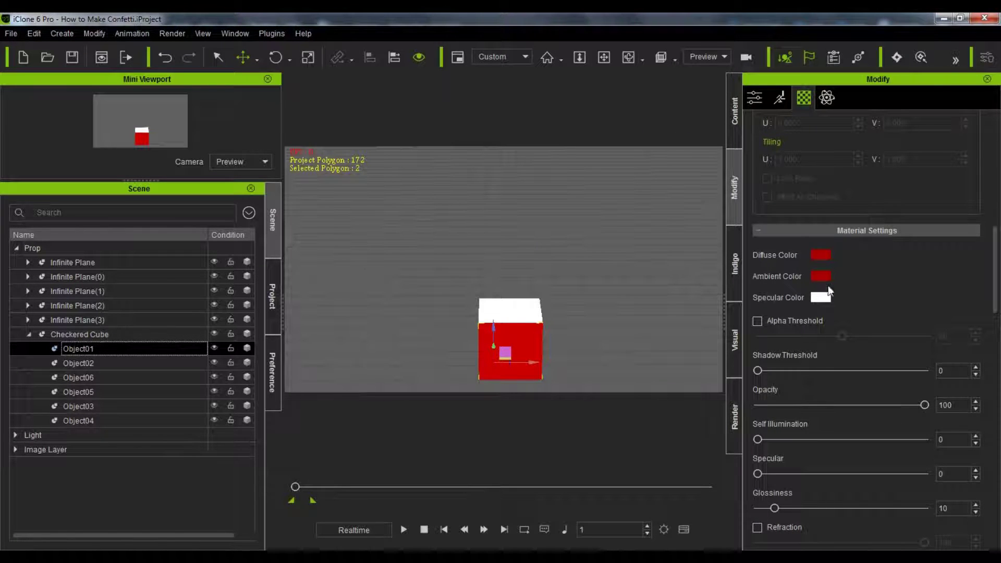
Set both the diffuse and ambient colors of Object02 to the custom cyan #55ffff
click(142, 363)
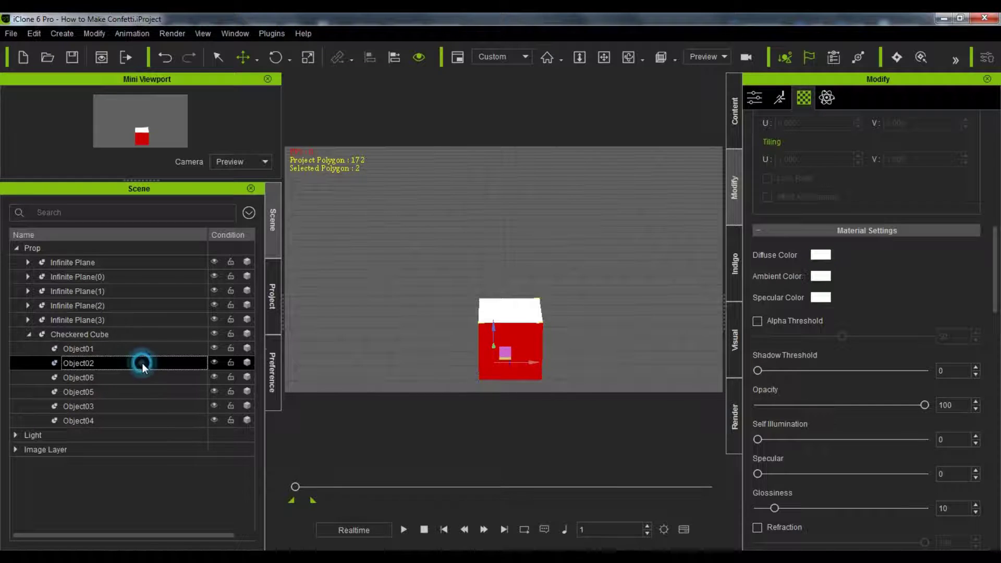
click(822, 256)
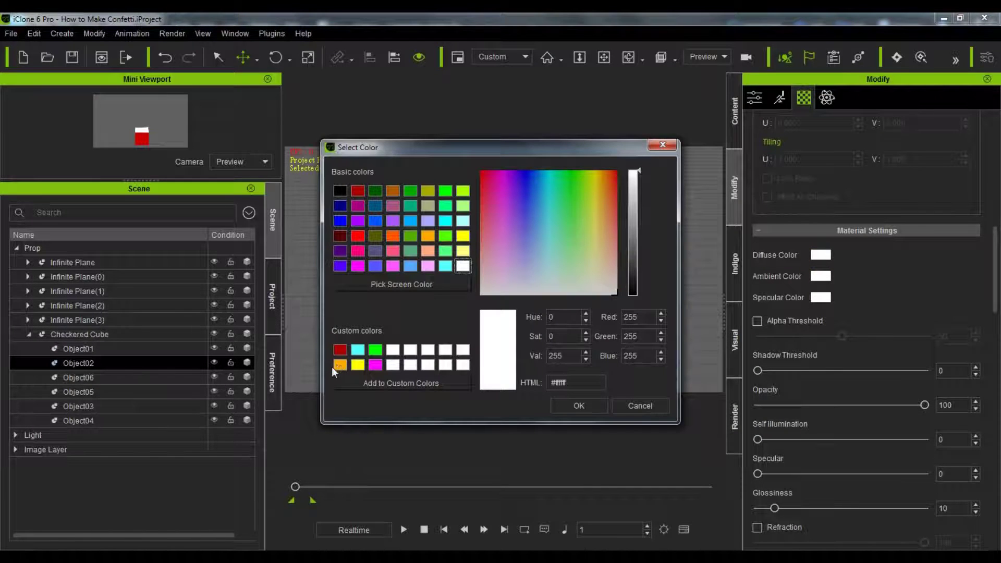
click(357, 350)
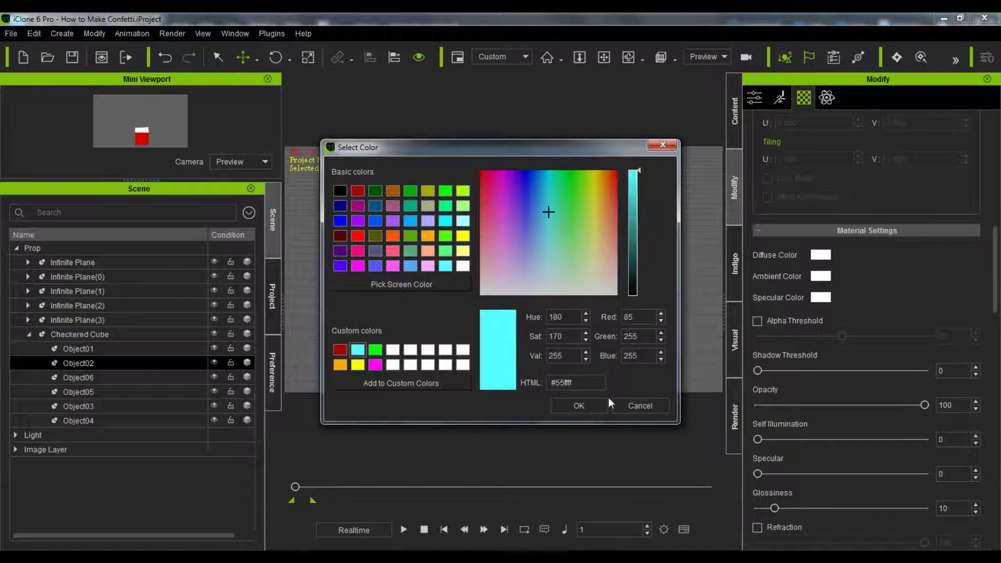
click(594, 402)
click(821, 276)
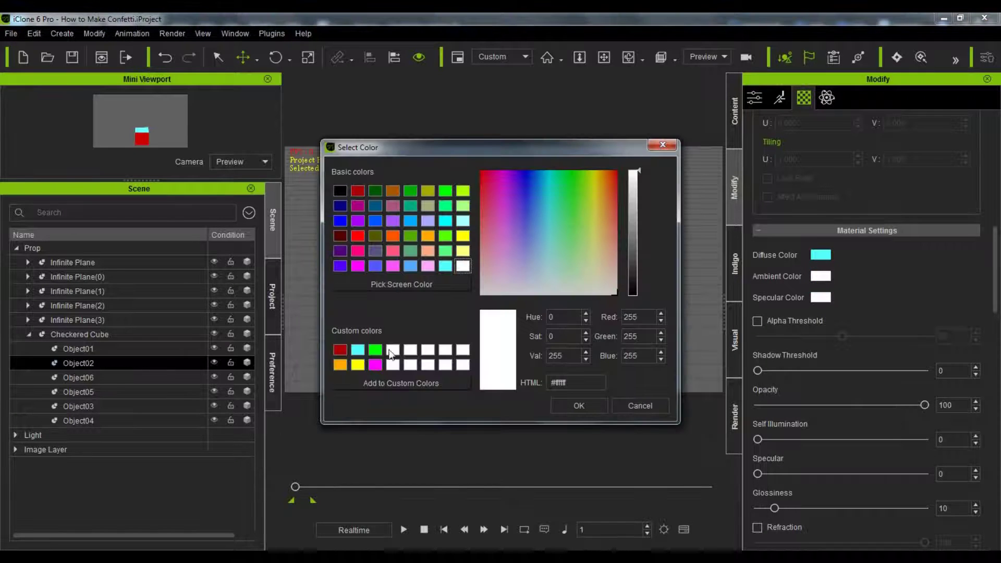
click(357, 352)
click(577, 407)
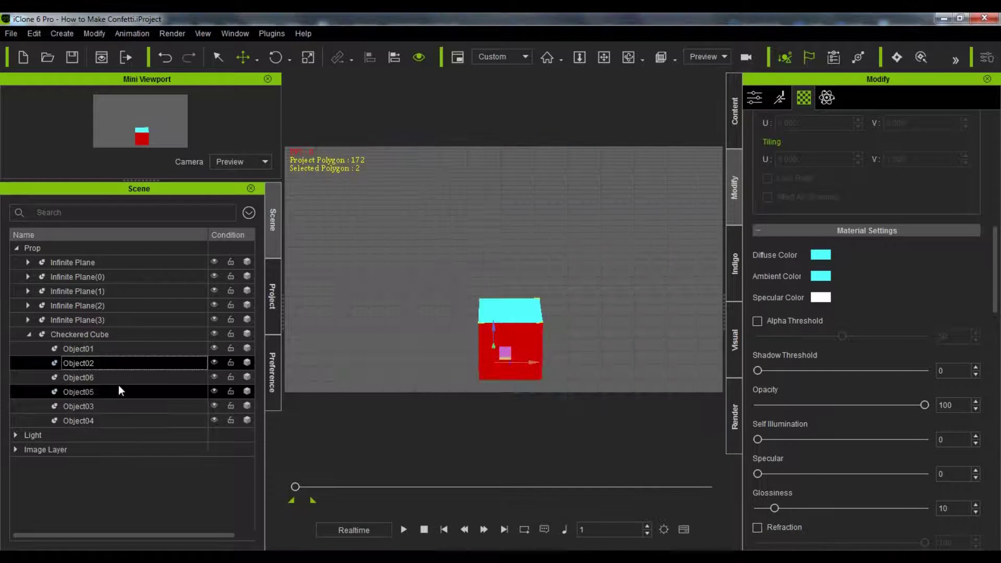
click(114, 379)
click(825, 255)
click(375, 350)
click(579, 406)
click(820, 254)
click(579, 406)
click(114, 391)
click(821, 255)
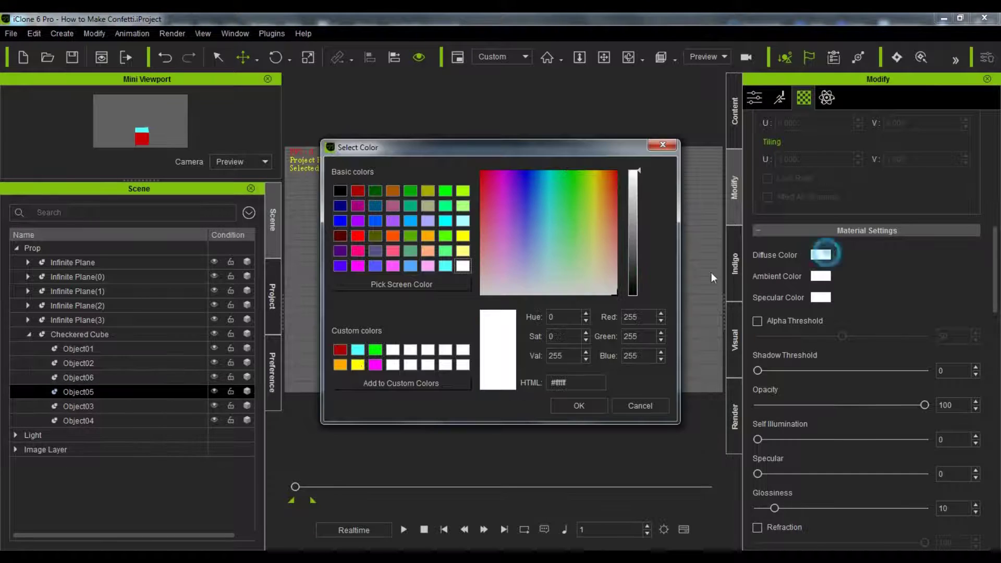
key(Escape)
click(130, 377)
click(104, 392)
Sort the scene objects by name and set both the diffuse and ambient colors of Object03 to the custom green #00ff00
click(134, 235)
click(126, 291)
click(124, 305)
click(821, 254)
click(375, 350)
click(578, 406)
click(821, 254)
click(579, 406)
Set both the diffuse and ambient colors of Object04 to the custom orange
click(105, 319)
click(821, 255)
click(340, 365)
click(579, 406)
click(820, 255)
click(579, 405)
Set the material color of Object05 to the custom yellow #ffff00
click(79, 334)
click(821, 254)
click(358, 365)
click(579, 406)
Set both the diffuse and ambient colors of Object06 to the custom magenta #ff00ff
click(78, 348)
click(821, 254)
click(376, 365)
click(579, 405)
click(821, 276)
click(376, 365)
click(576, 408)
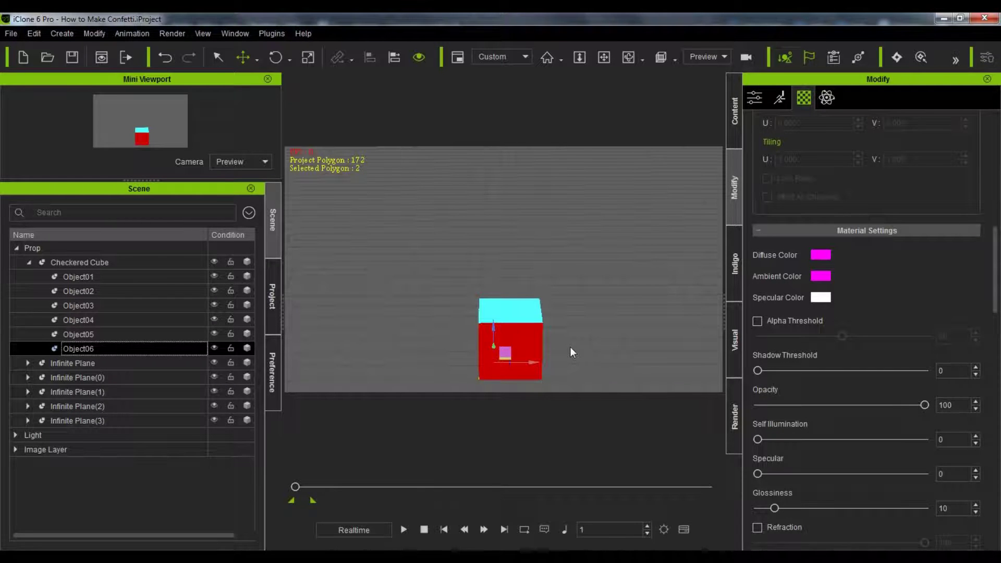
Activate physics on Object01 through Object06 of the Checkered Cube and set them to Static at frame 1
shift+click(126, 276)
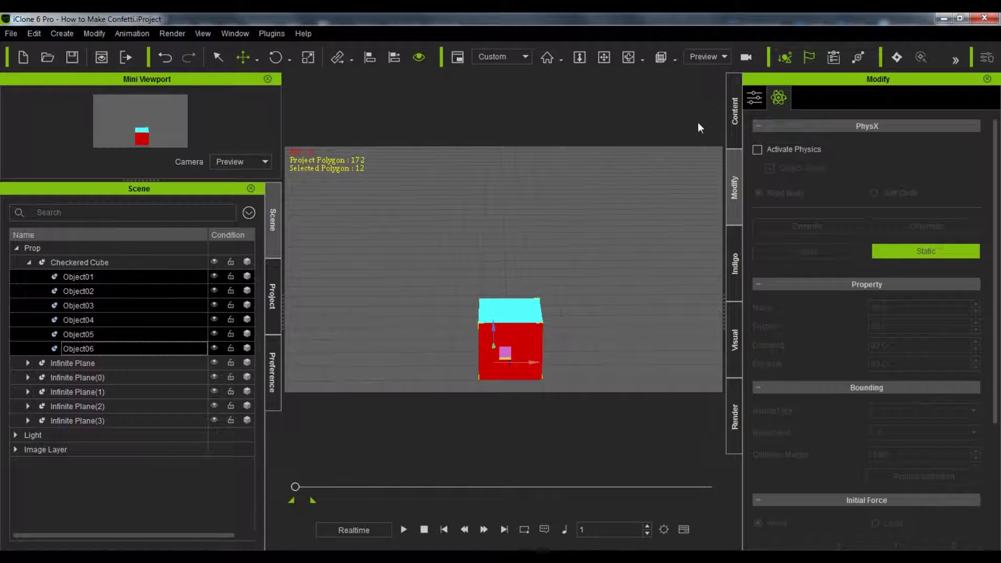
click(758, 150)
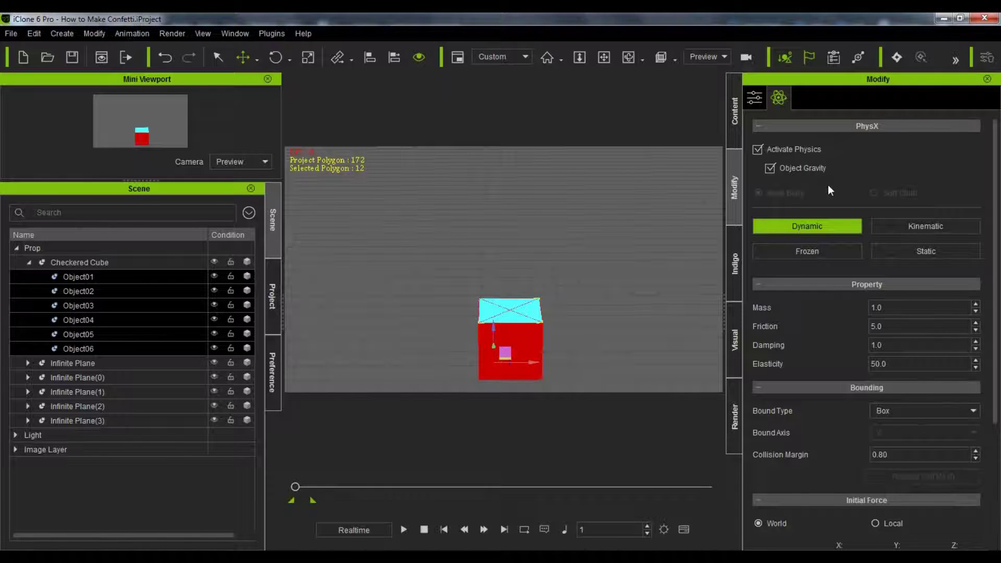
click(897, 255)
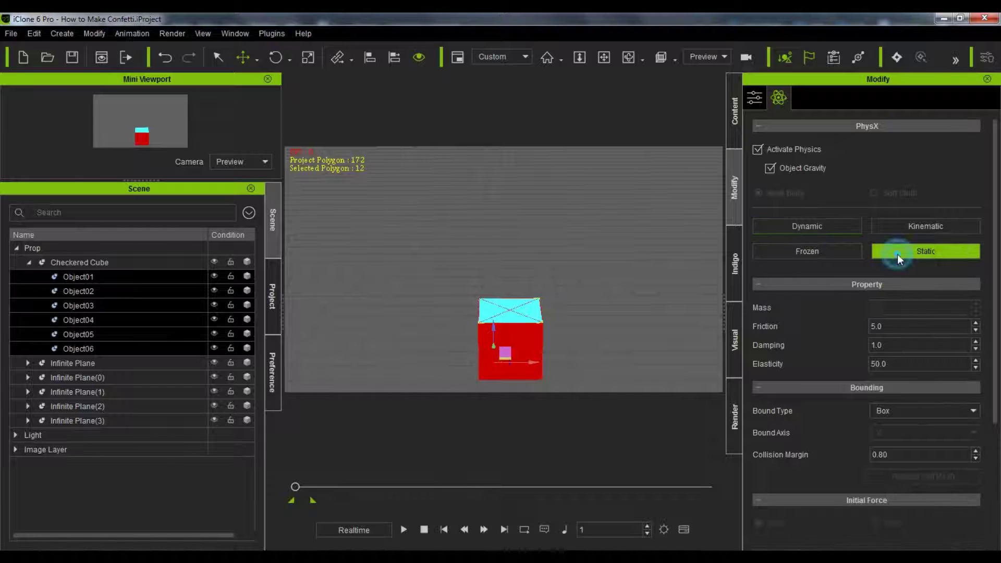
Go to frame 60 and set the physics state of the six cube faces to Dynamic
double_click(589, 532)
text(60)
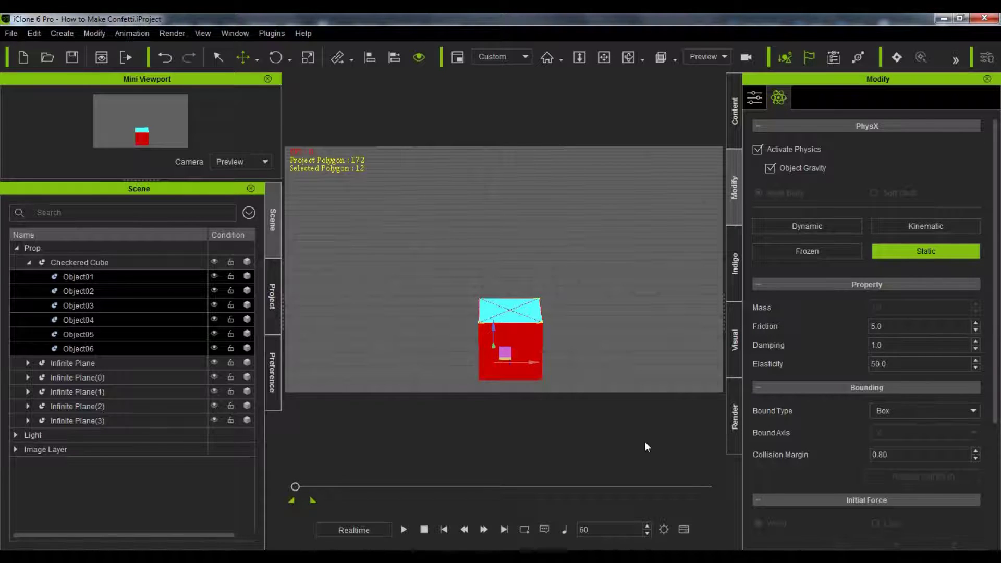
click(815, 230)
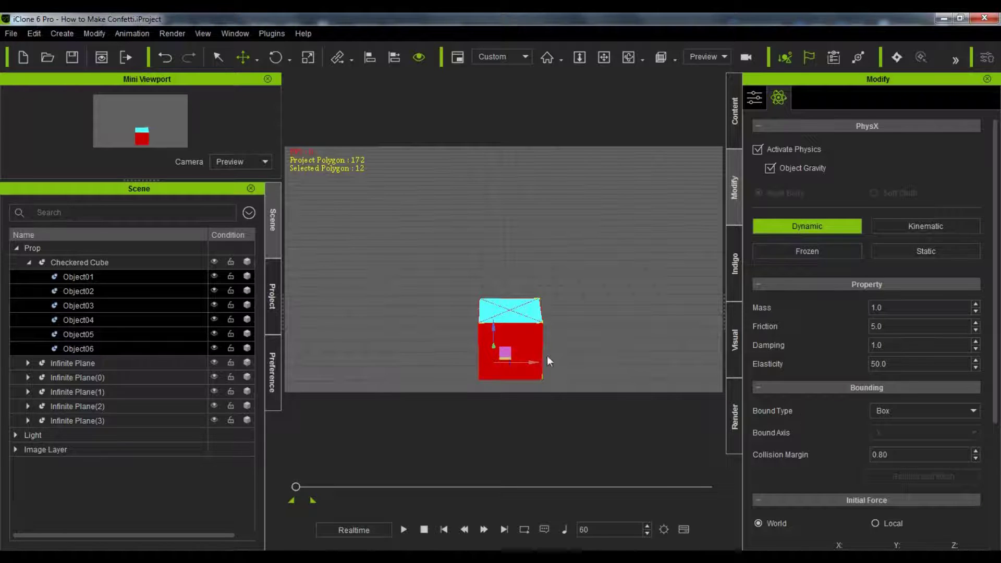
Try the Capsule bound type with the X bound axis on the six cube faces
scroll(993, 333, down, 5)
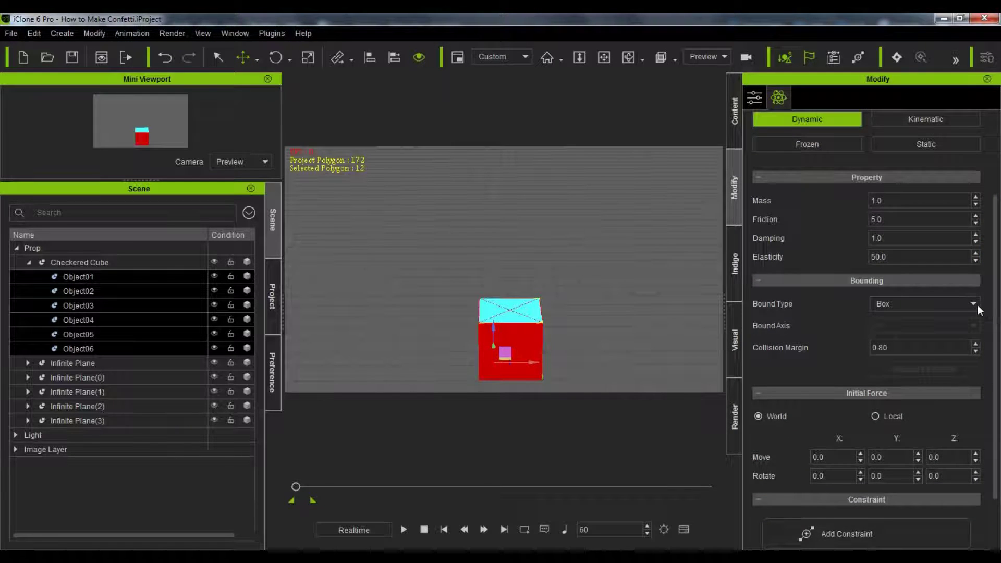
click(976, 304)
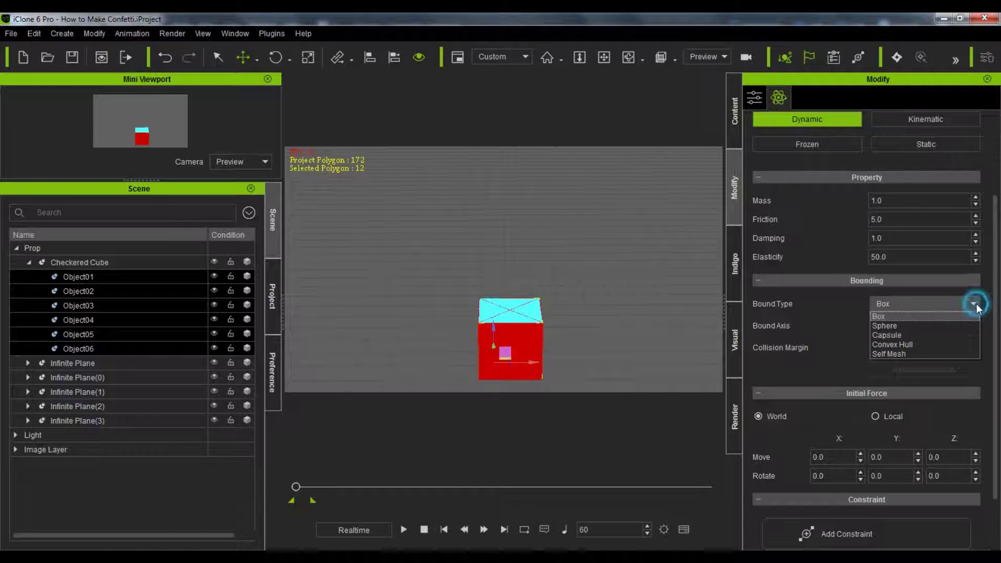
click(926, 337)
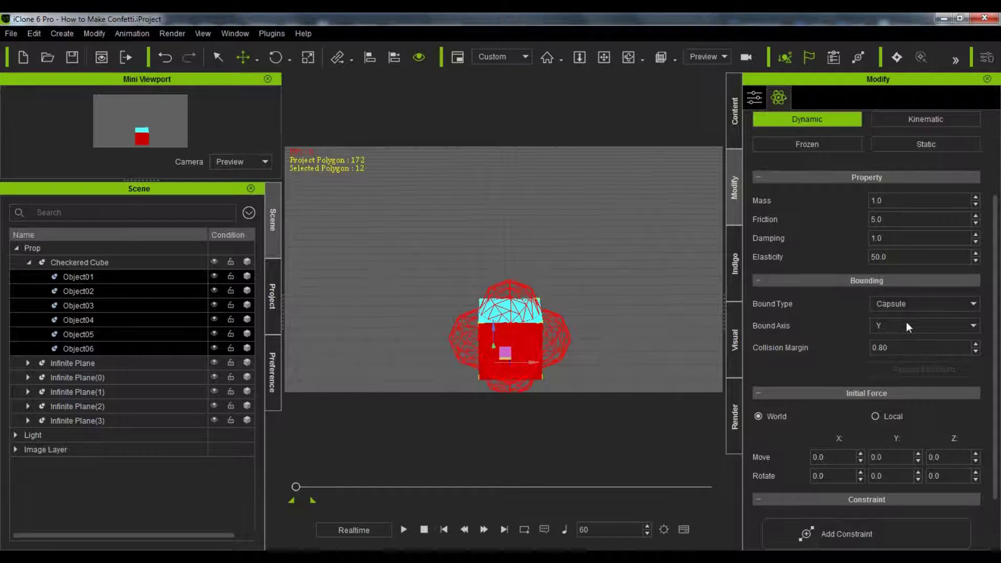
click(906, 322)
click(884, 339)
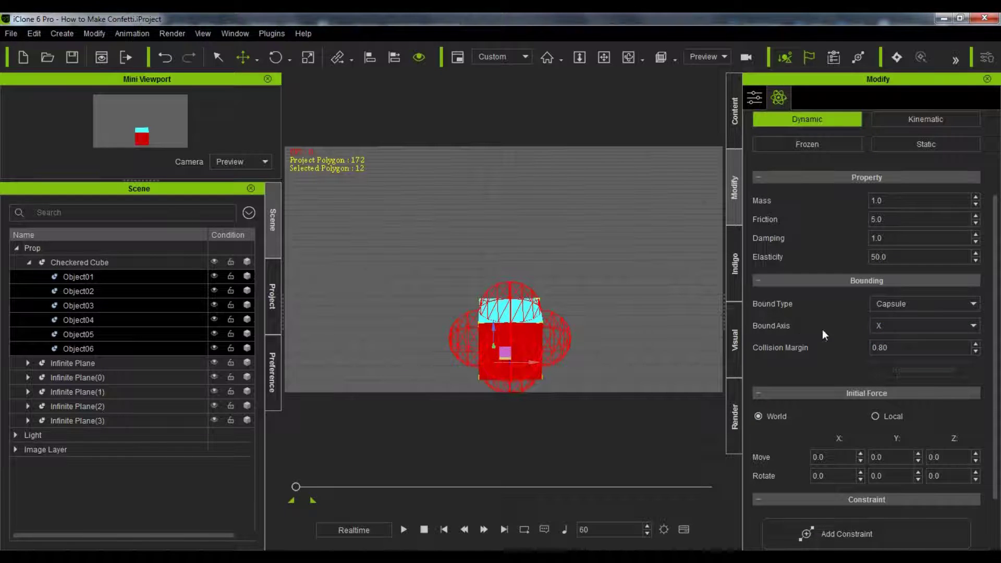
Set the six cube faces' bound type to Sphere and their collision margin to 19.80
click(910, 303)
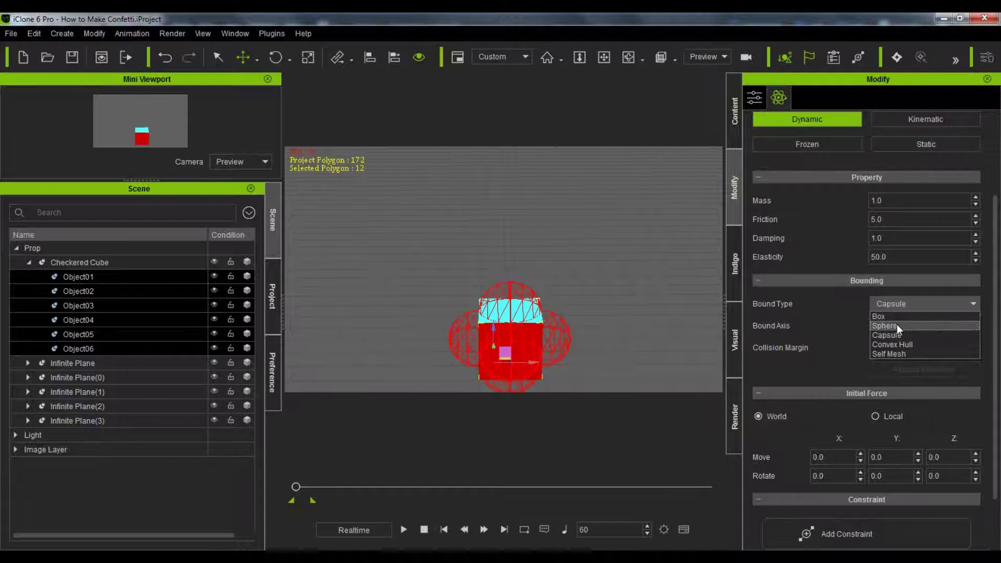
click(897, 325)
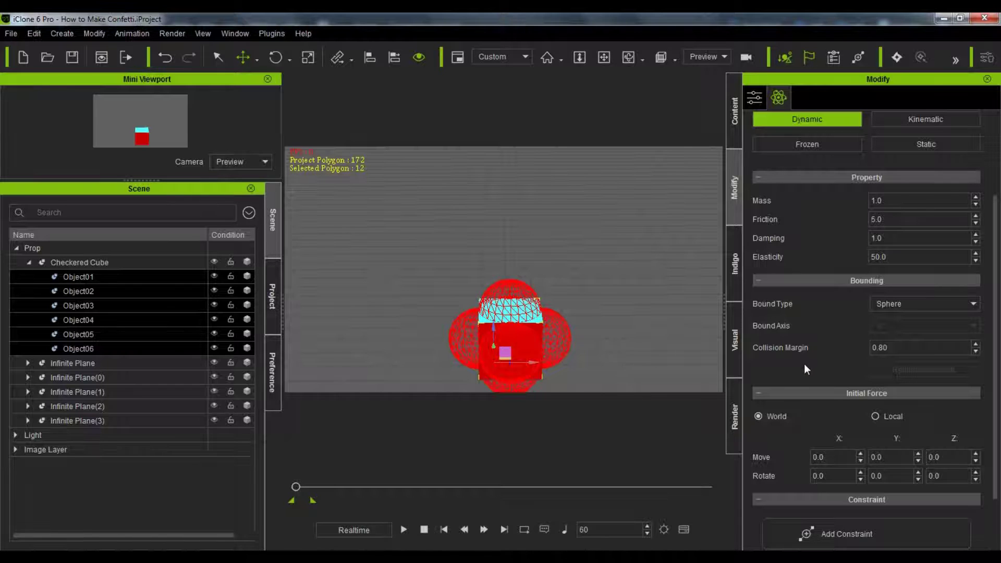
click(975, 345)
click(975, 345)
click(784, 59)
click(809, 62)
Set the elasticity of the six cube faces to 100
drag(996, 267, 996, 192)
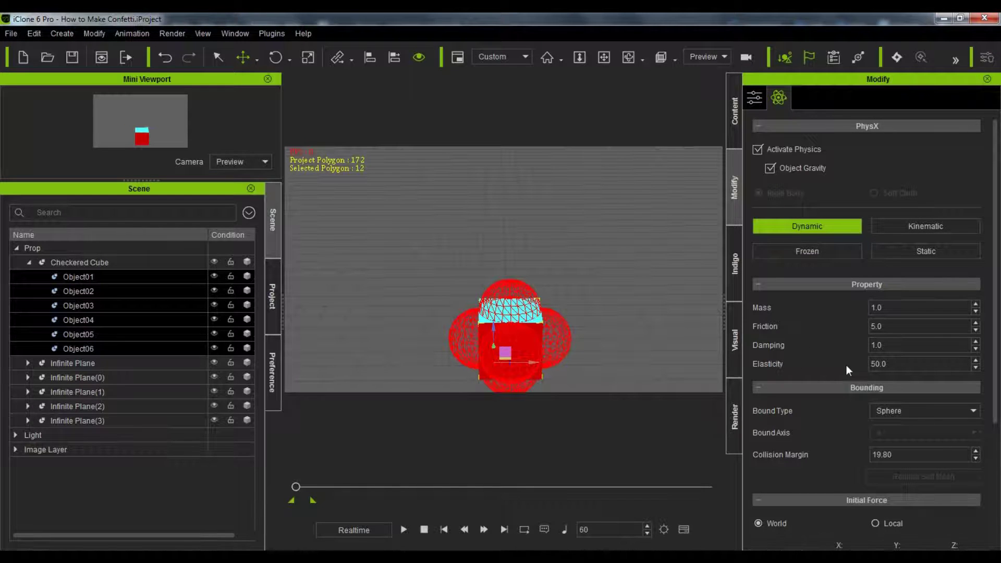
double_click(893, 364)
text(100.0)
click(899, 364)
double_click(881, 365)
click(895, 308)
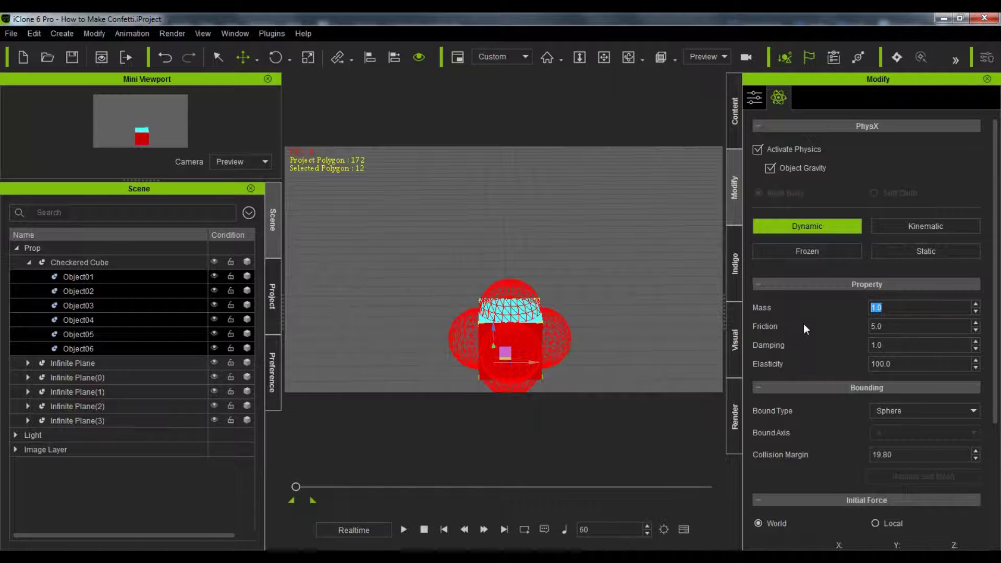
click(893, 327)
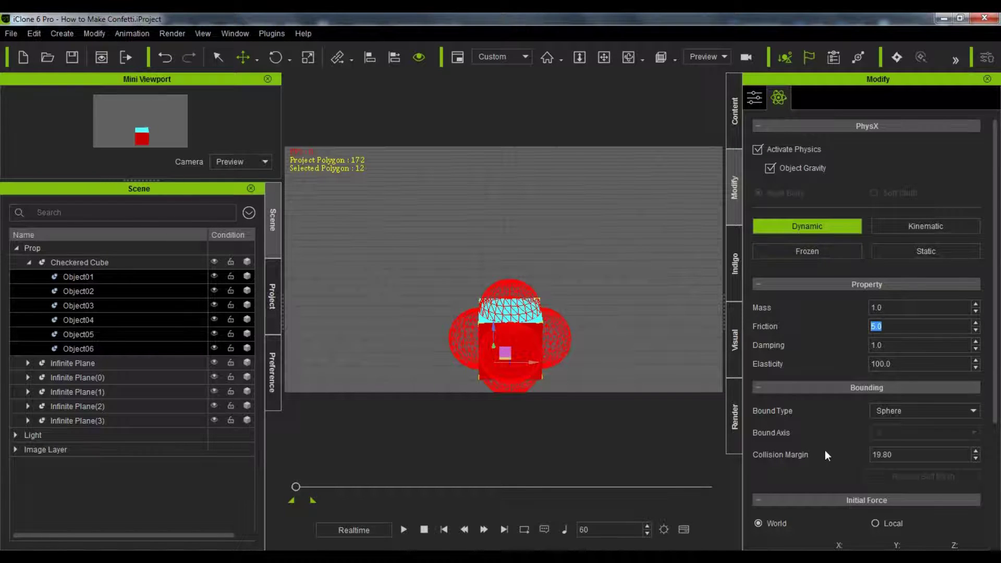
Play the physics simulation from the first frame to watch the cube faces separate, and stop it
click(424, 530)
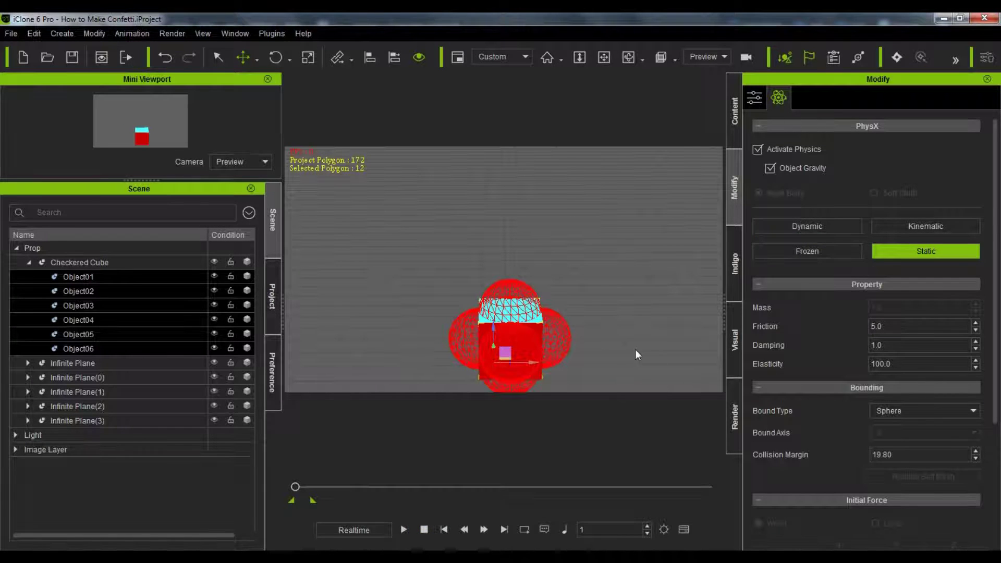
key(q)
click(627, 186)
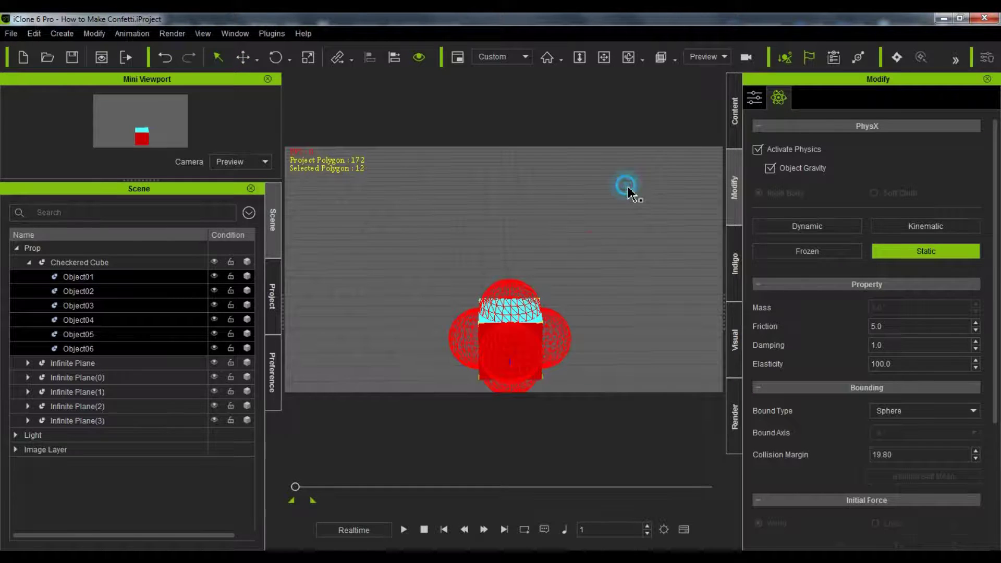
click(404, 530)
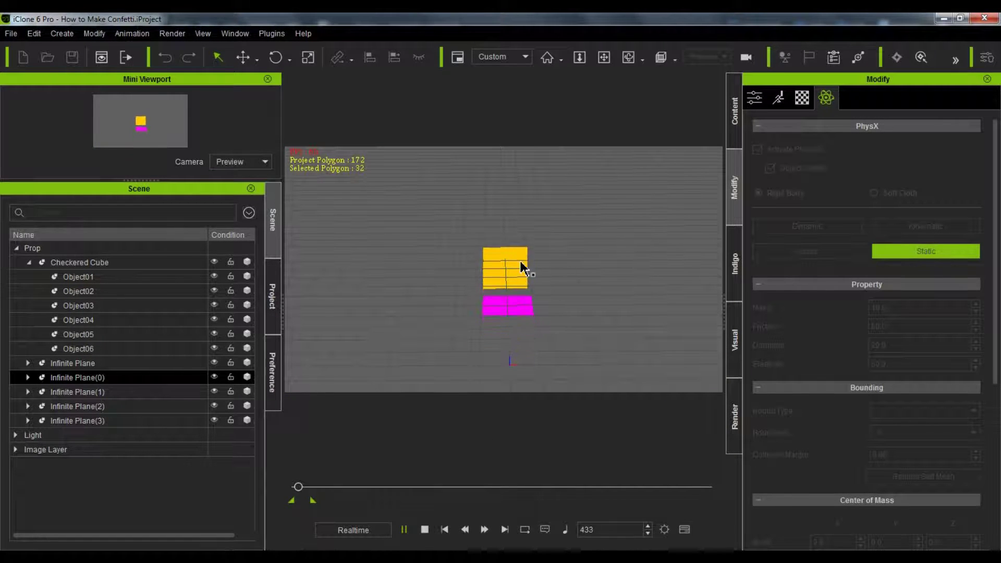
click(429, 529)
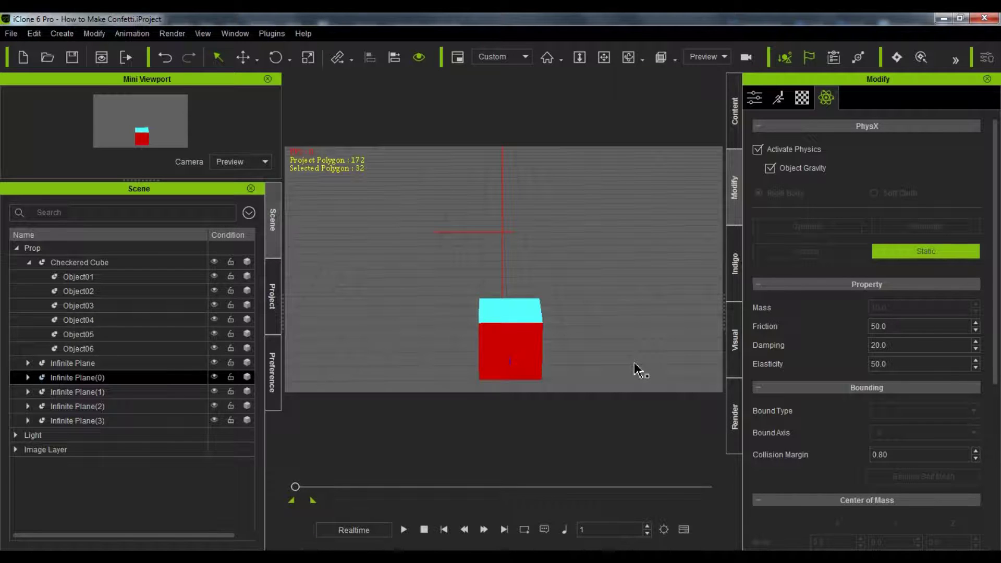
Switch the playback mode to By Frame and display the physics planes in the viewport
click(370, 530)
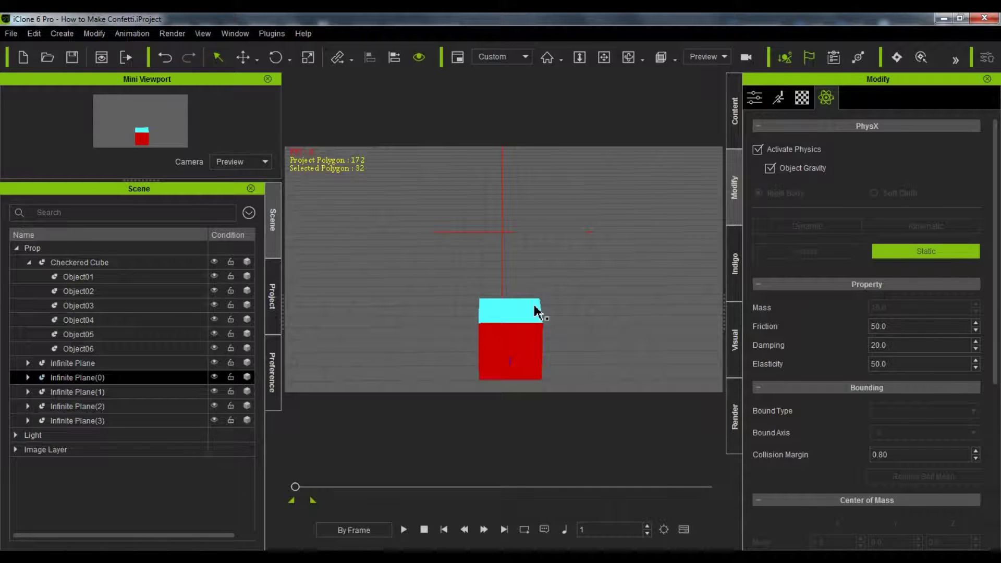
scroll(539, 312, down, 4)
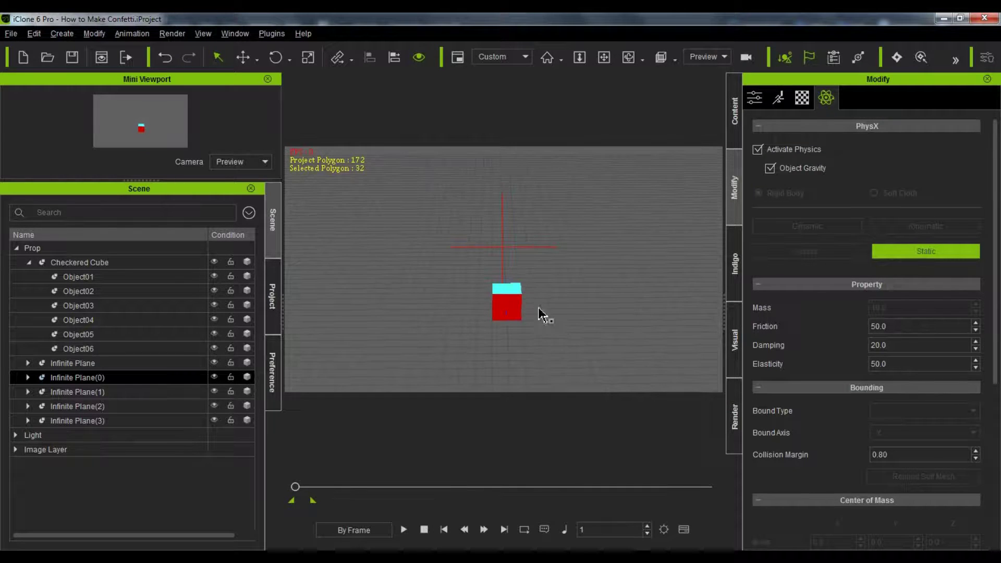
right_drag(558, 330, 556, 276)
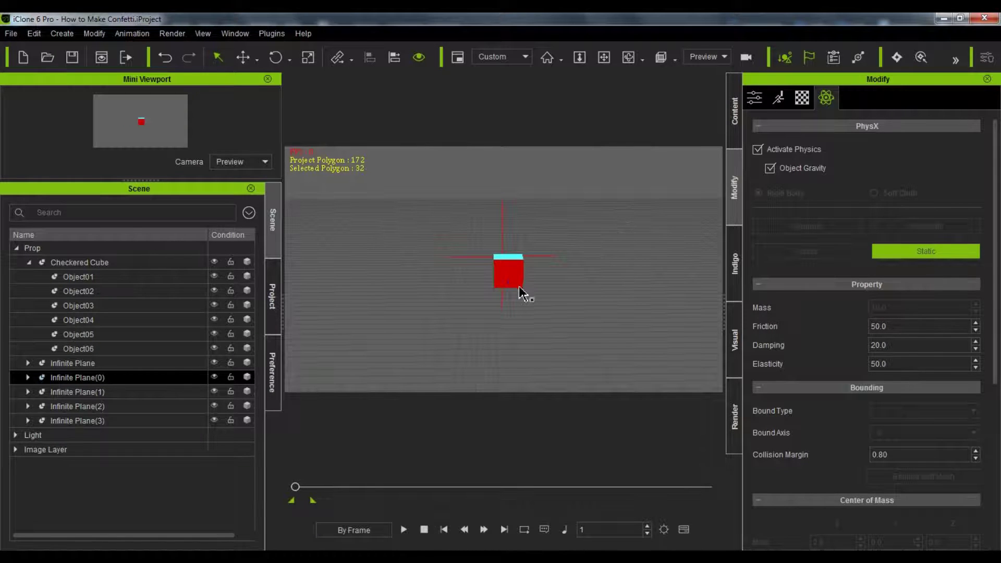
key(f)
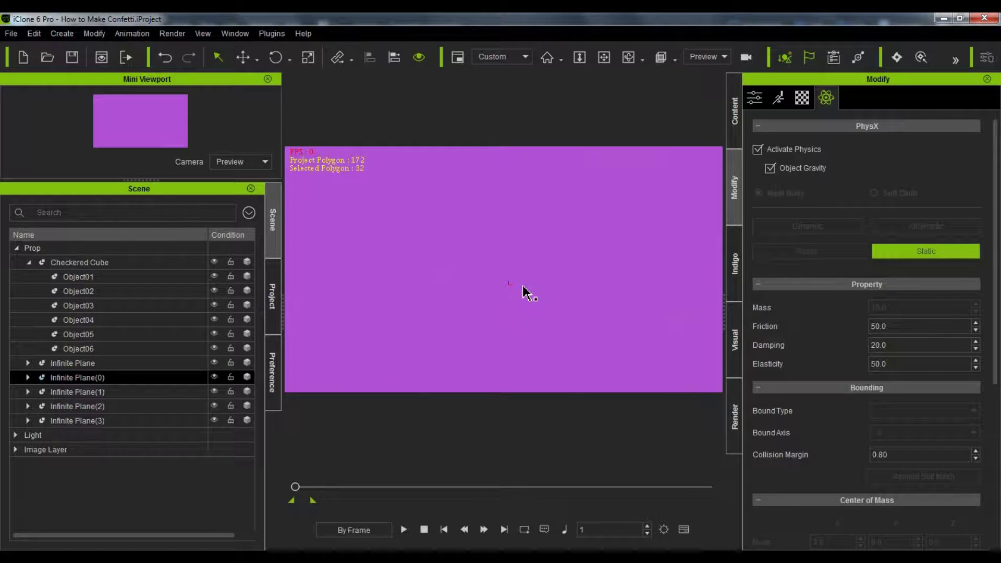
Hide Infinite Plane and its copies Infinite Plane(0) through Infinite Plane(3) in the scene
click(523, 293)
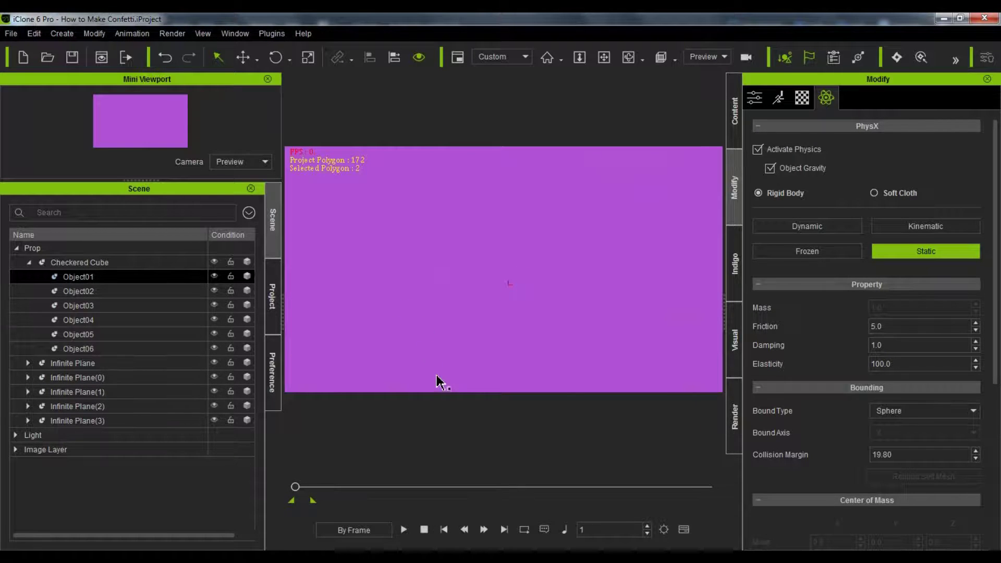
click(375, 369)
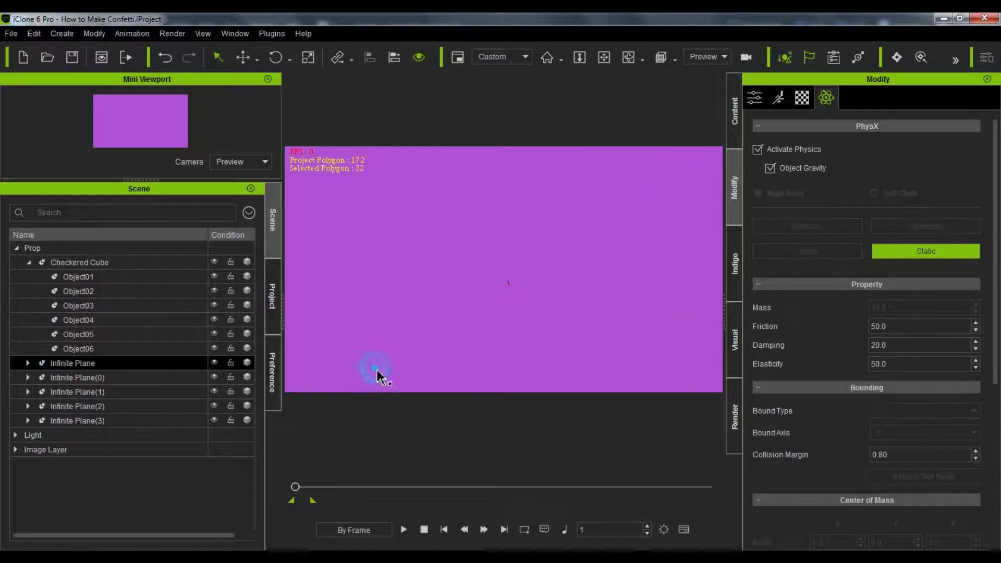
click(214, 363)
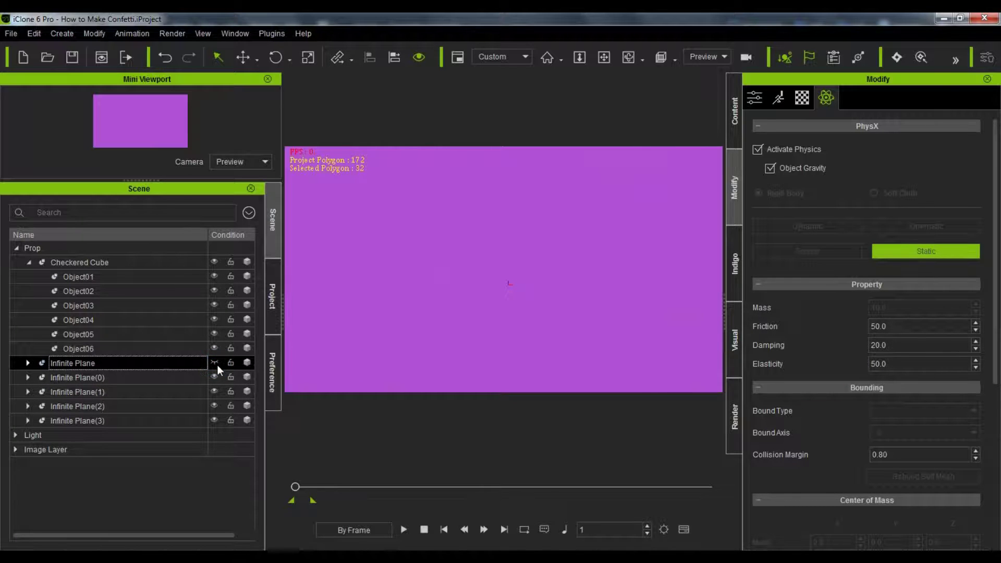
click(28, 362)
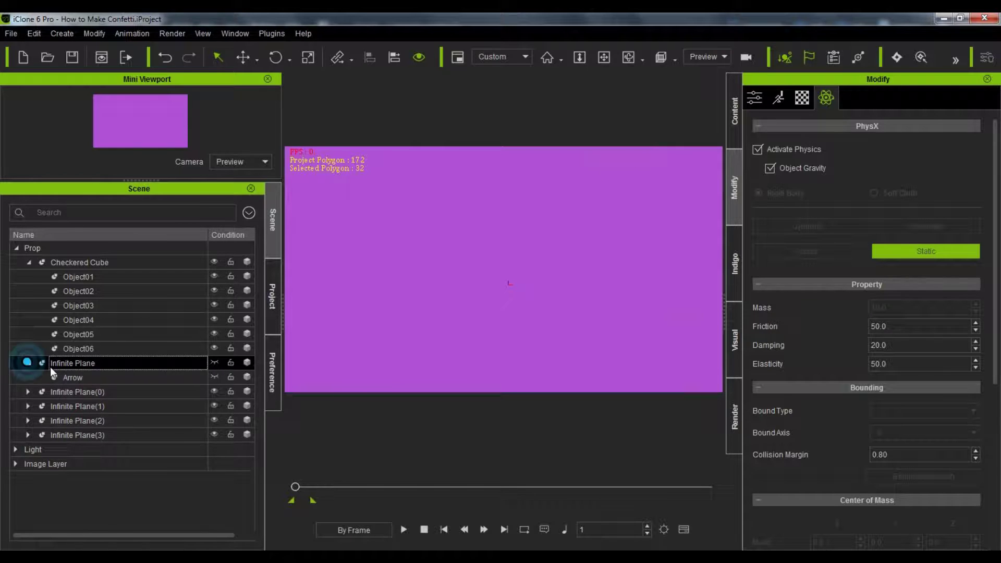
click(214, 392)
click(213, 406)
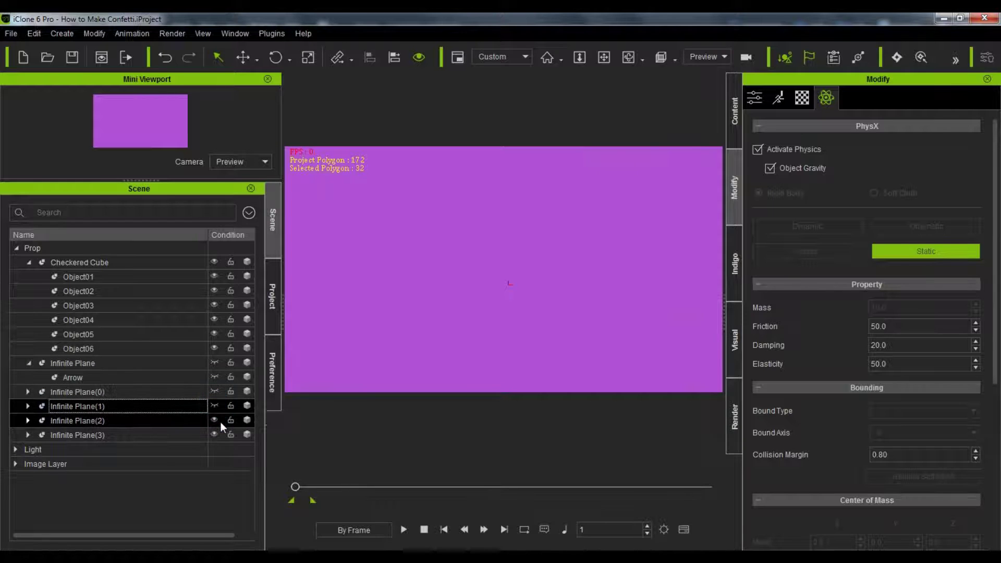
click(214, 420)
click(214, 435)
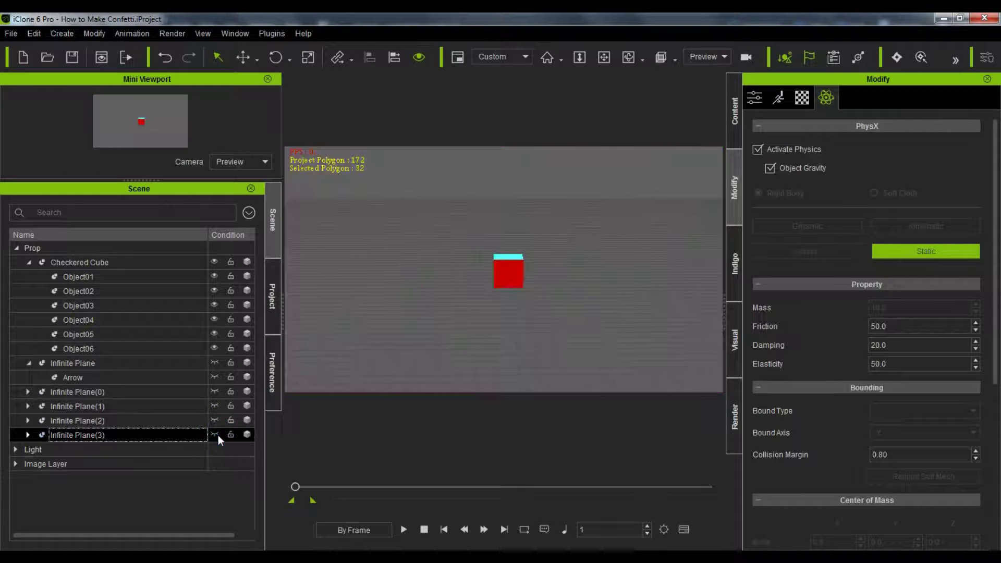
Show Infinite Plane, its Arrow and Infinite Plane(0), (1) and (2) again, keeping only Infinite Plane(3) hidden
click(215, 421)
click(215, 404)
click(215, 388)
click(217, 375)
click(215, 362)
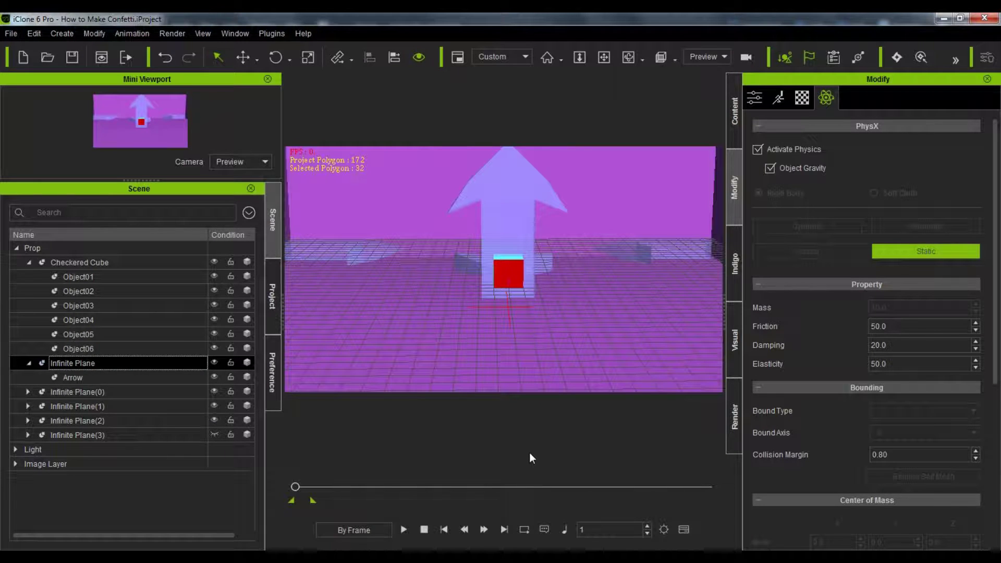
Play the simulation in By Frame mode to check how the cube faces move between the planes, and stop it
click(405, 530)
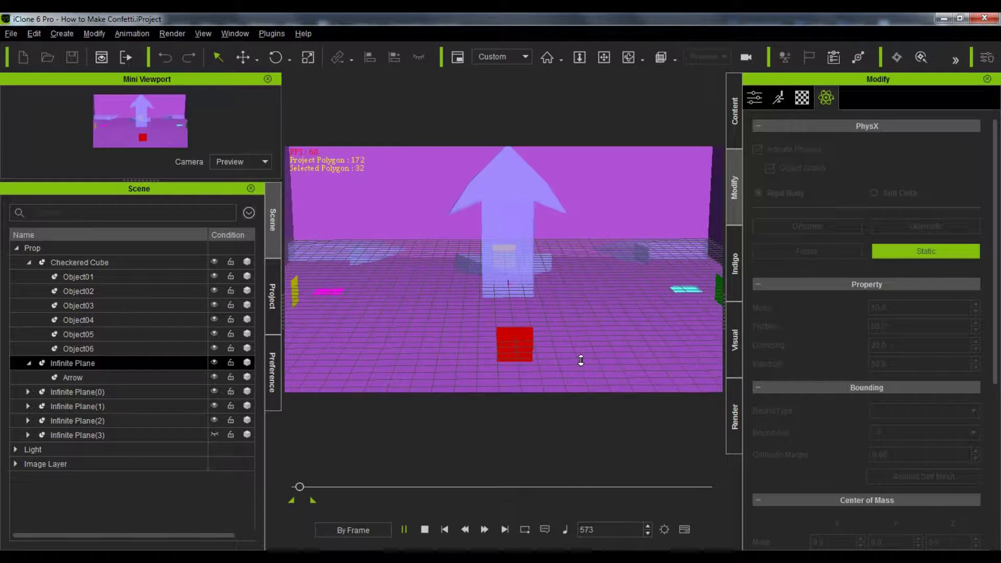
drag(587, 370, 592, 378)
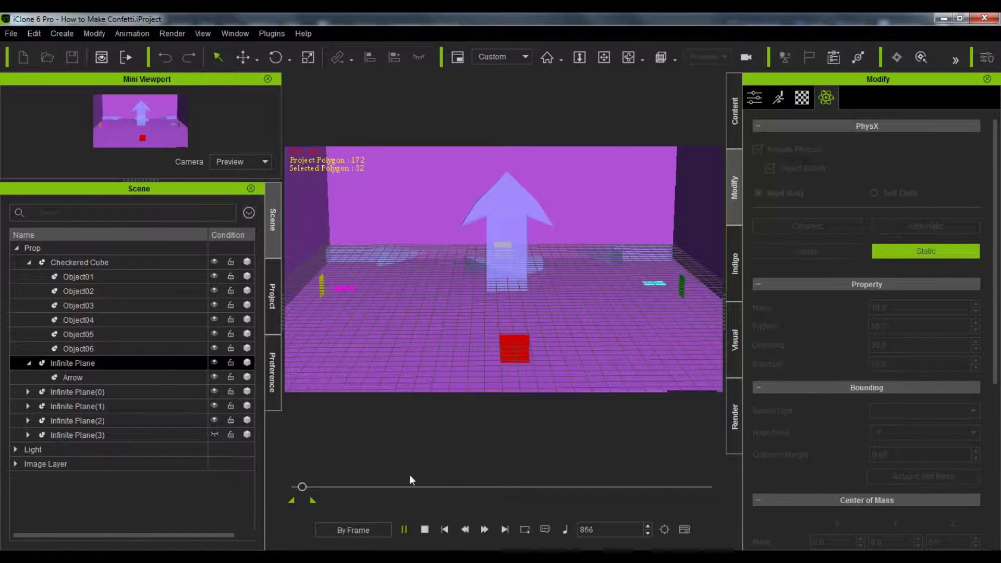
click(426, 529)
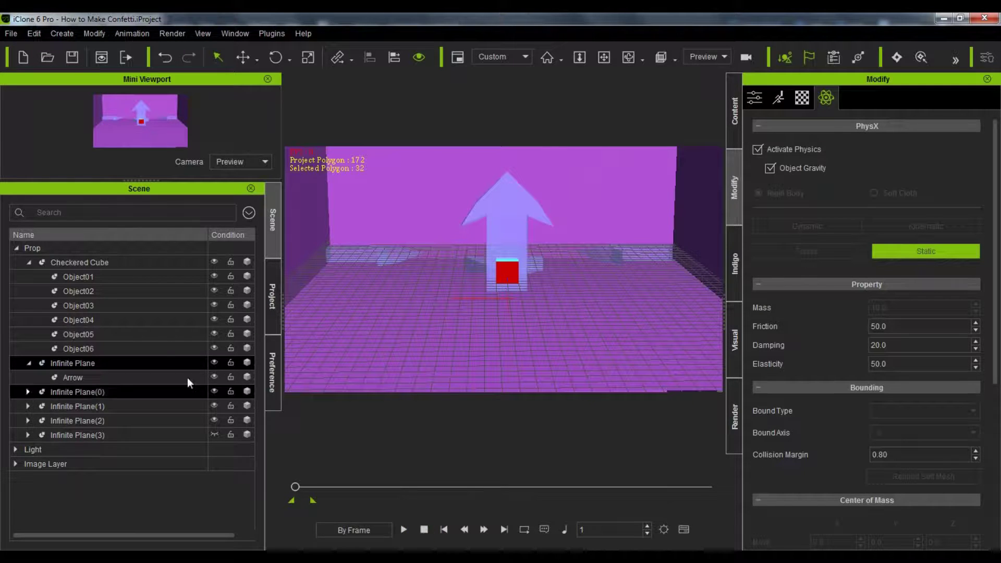
Select Object01 through Object06 of the Checkered Cube and set their physics Bound Type to Capsule
click(150, 353)
ctrl+click(154, 276)
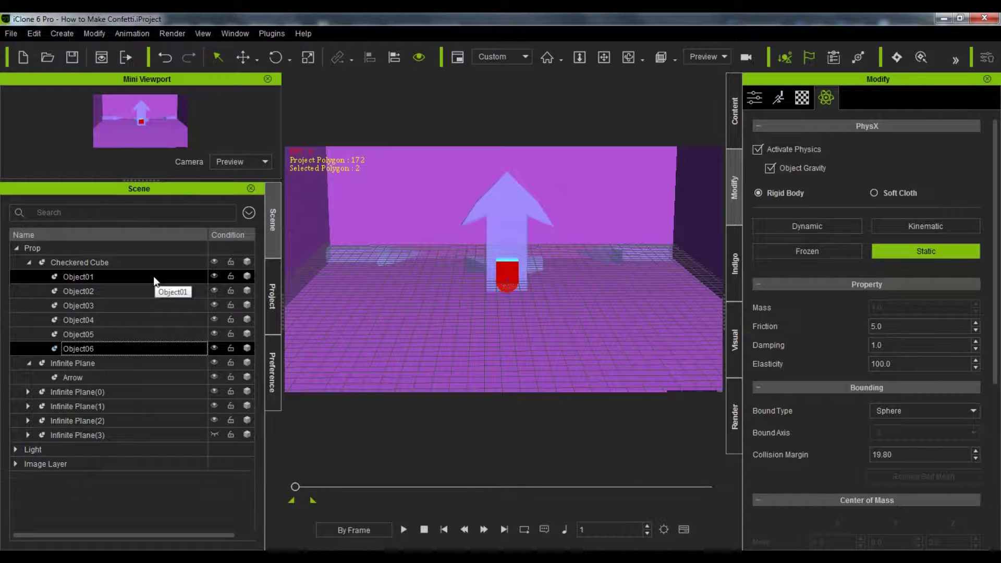
shift+click(153, 277)
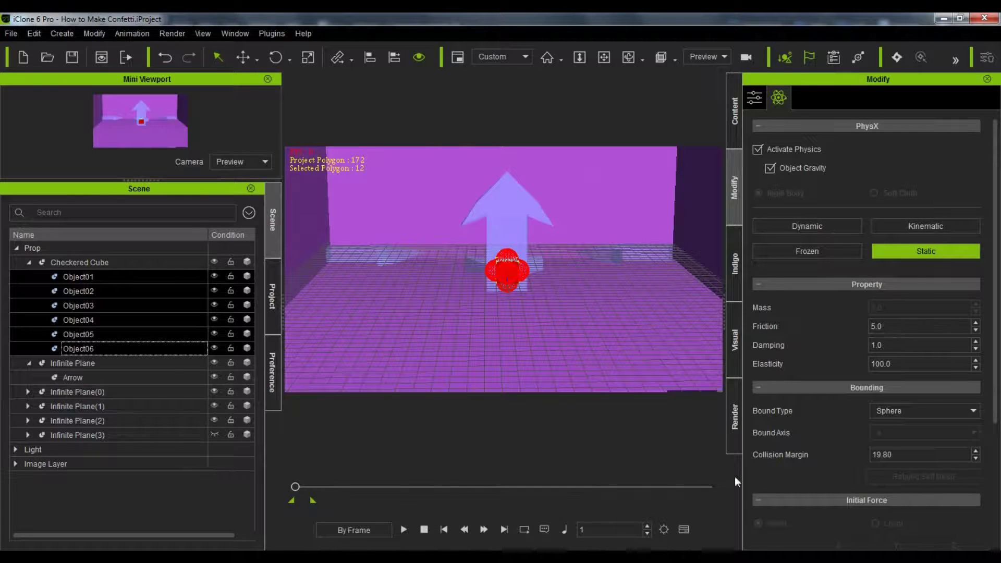
scroll(992, 390, down, 3)
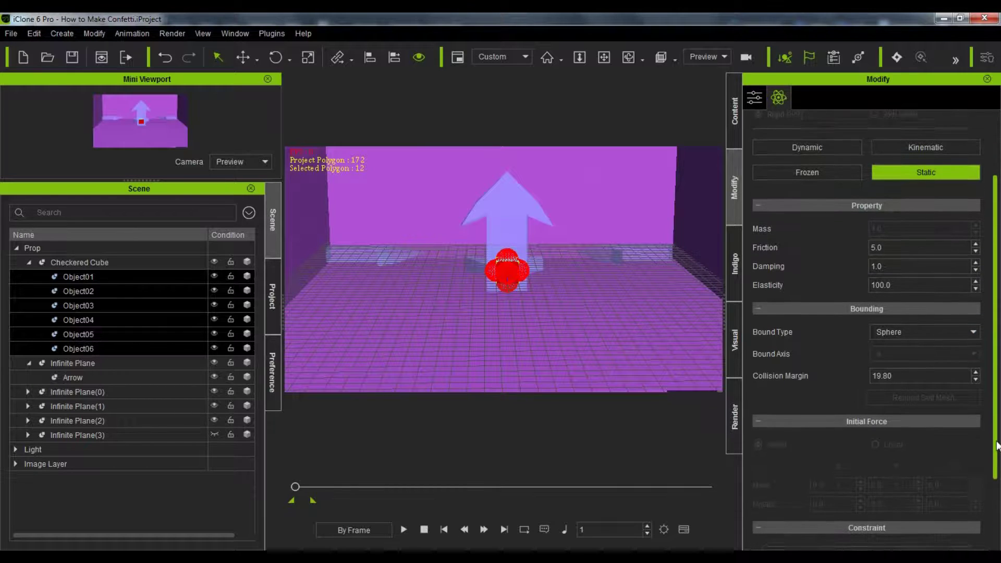
click(971, 331)
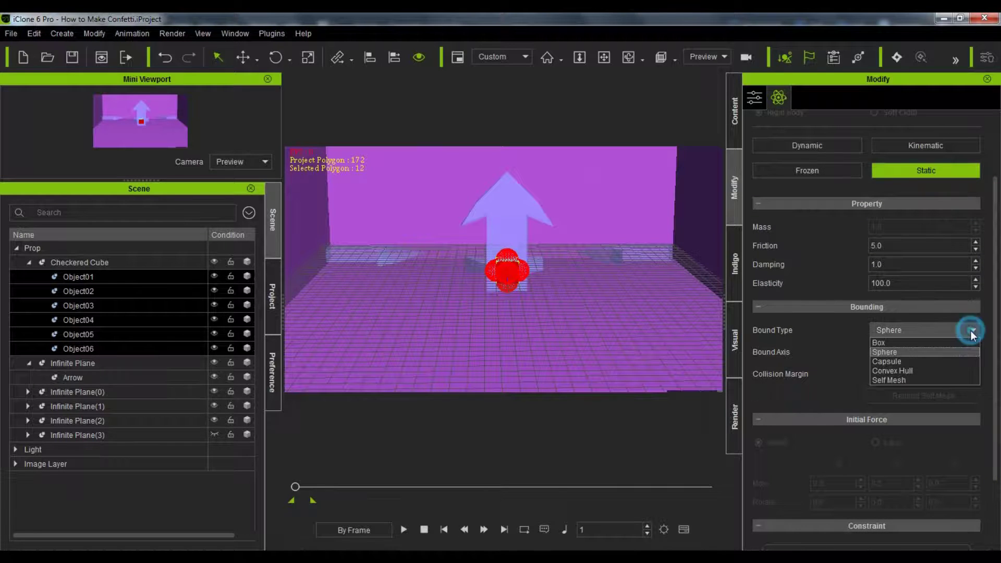
click(942, 360)
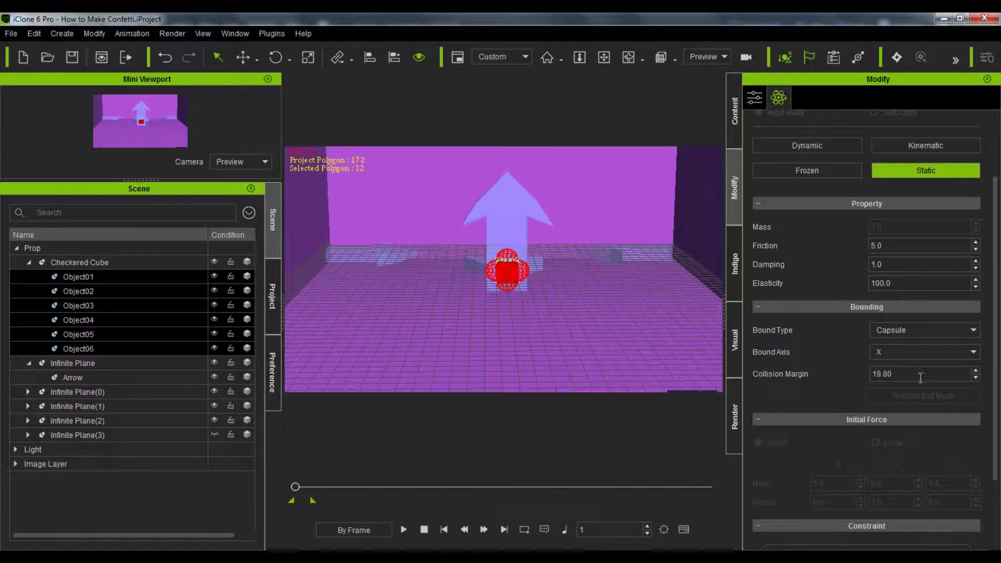
Set the Collision Margin of the six cube faces to 300 and play the simulation to test it, stopping it at the end
double_click(921, 374)
text(300)
key(Return)
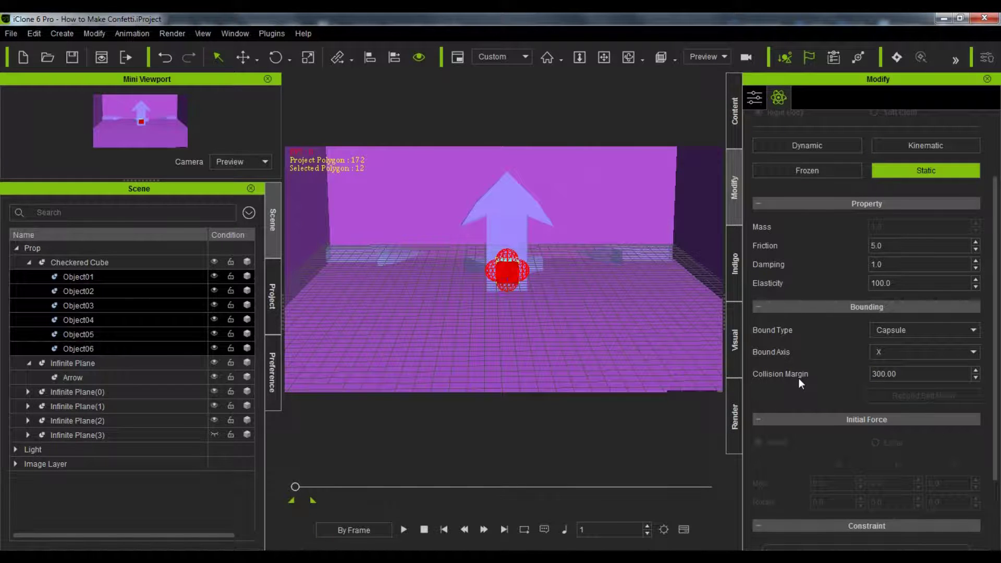
click(404, 530)
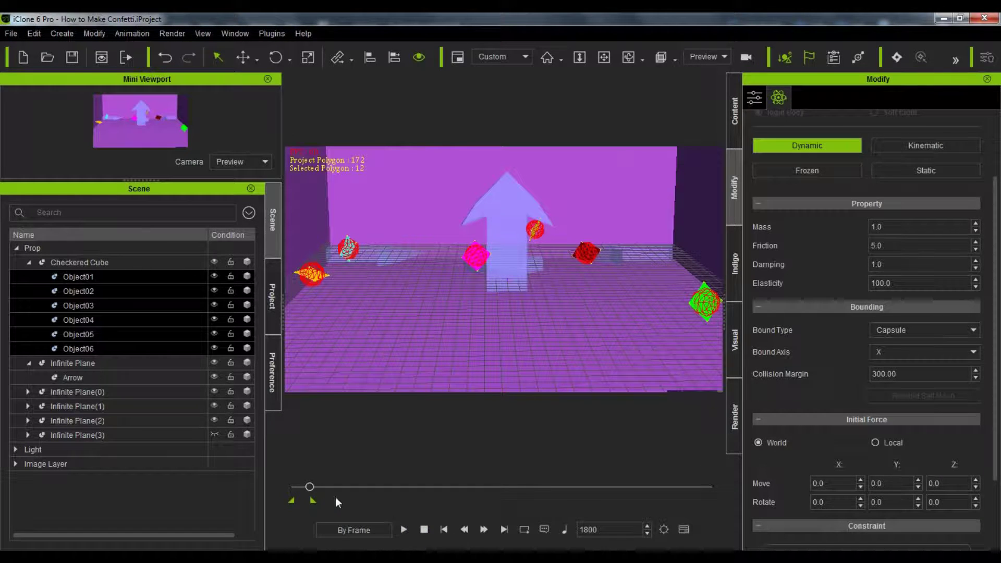
click(424, 529)
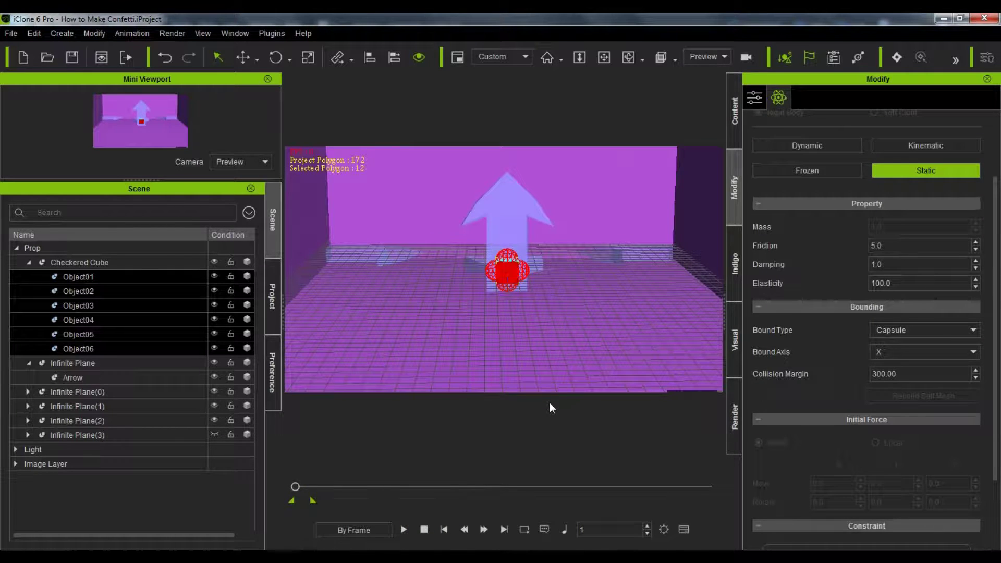
Select the Checkered Cube, collapse the whole scene list and reopen only the Prop group
click(152, 261)
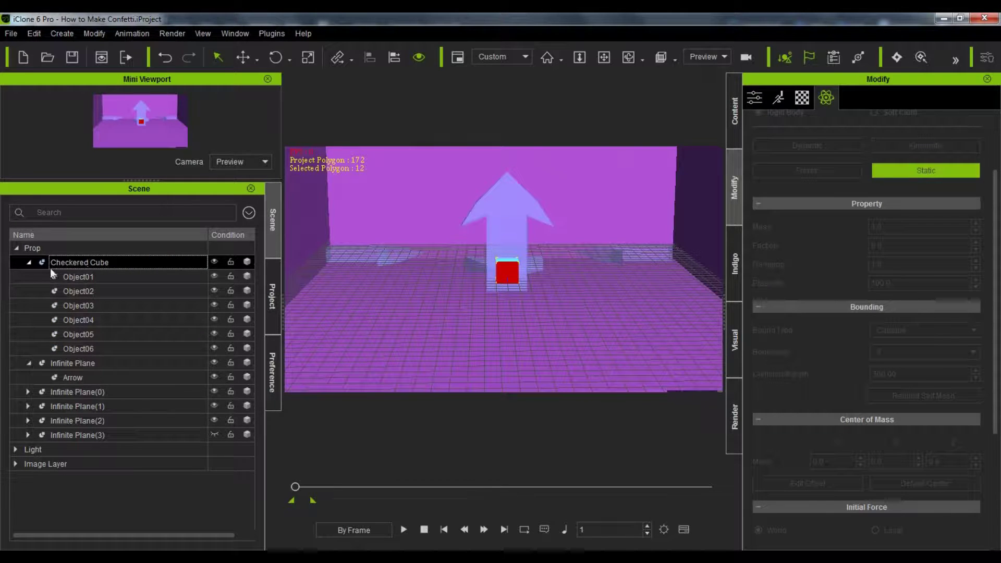
click(29, 263)
click(29, 264)
click(253, 212)
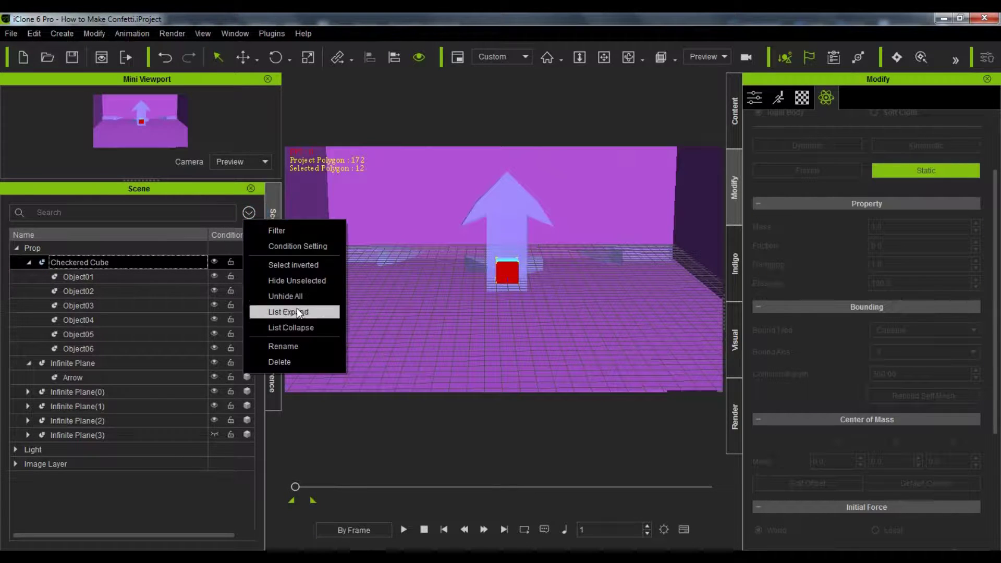
click(304, 329)
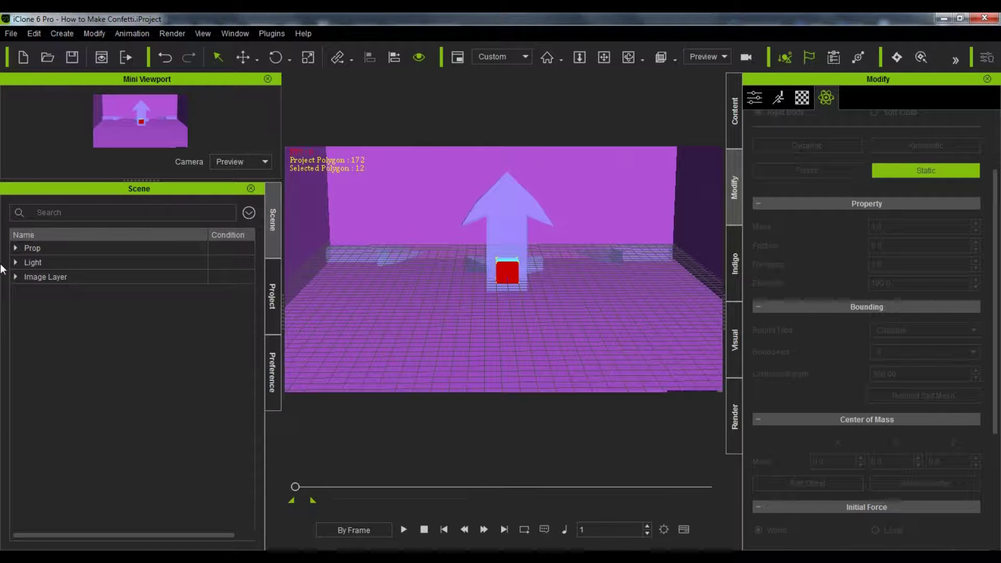
click(15, 248)
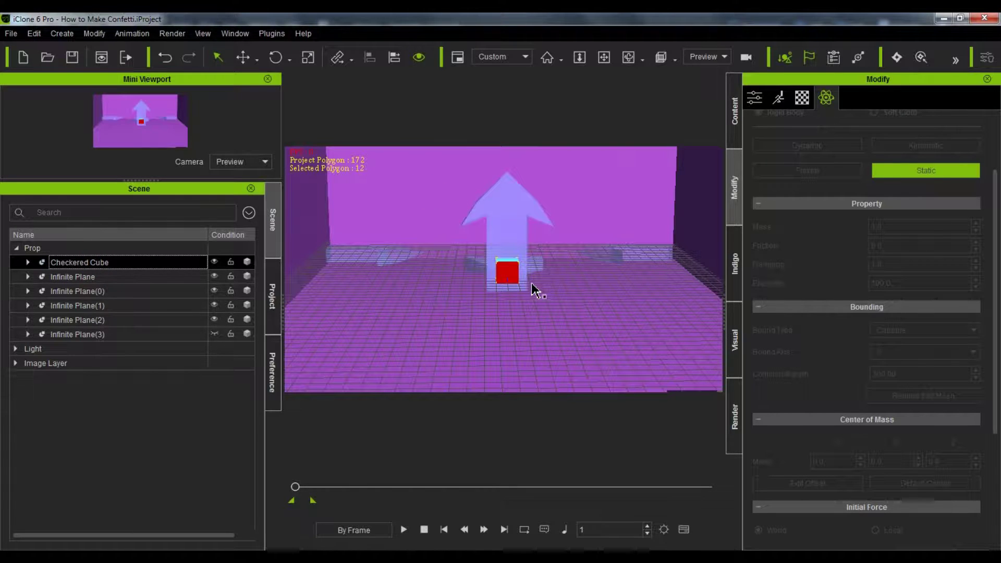
Move the Checkered Cube along the X axis until it sits beside the left wall plane
click(243, 57)
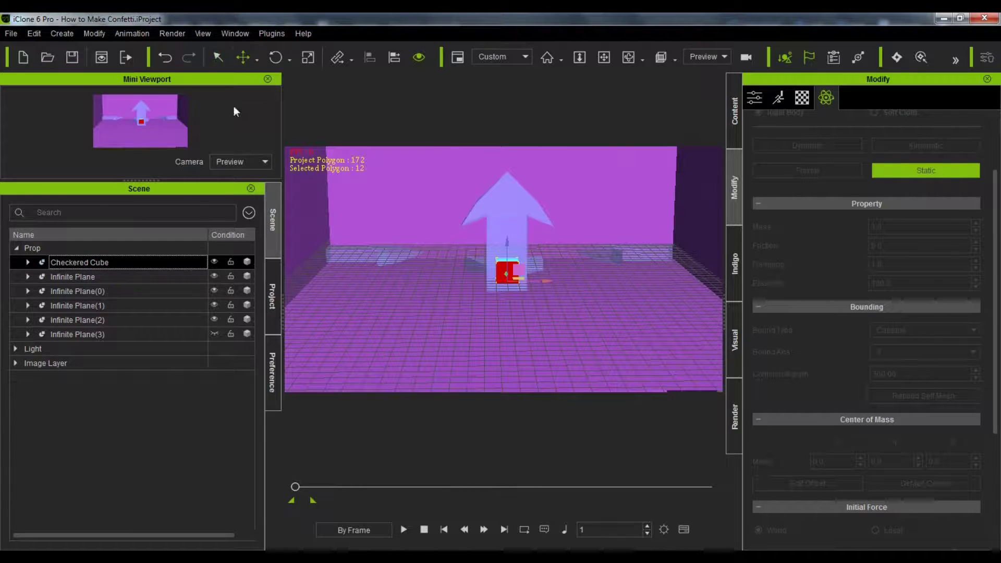
click(544, 285)
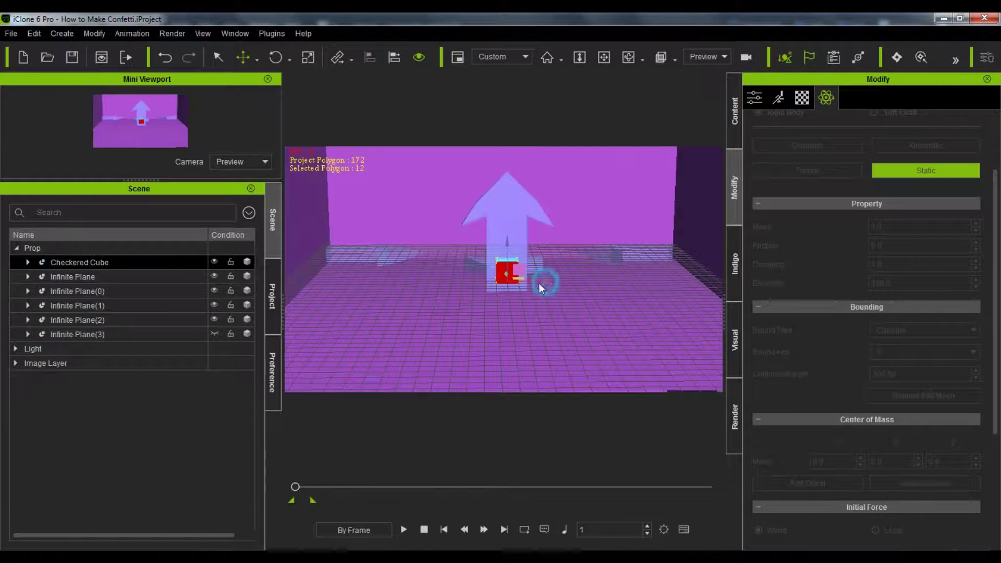
drag(468, 285, 371, 292)
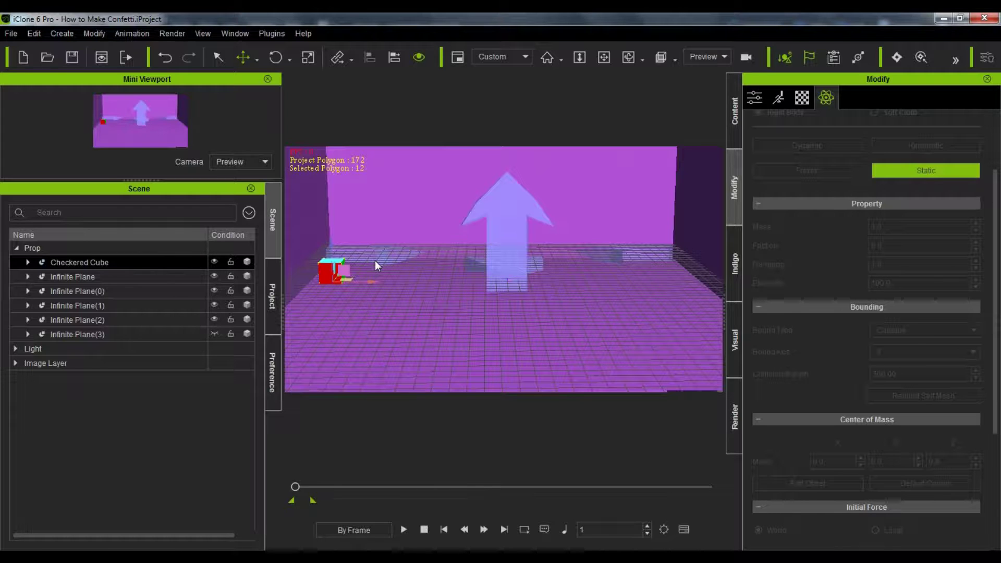
Multi-duplicate the Checkered Cube 15 times along X at 100% scale with a spatial offset of 1.00, forming a row between the side walls
key(ctrl+shift+d)
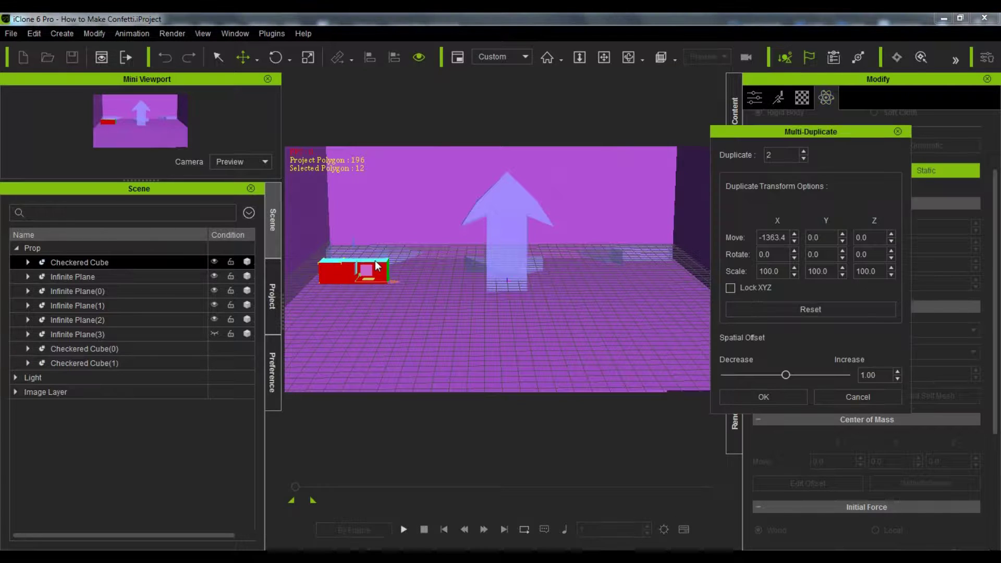
click(804, 152)
click(804, 152)
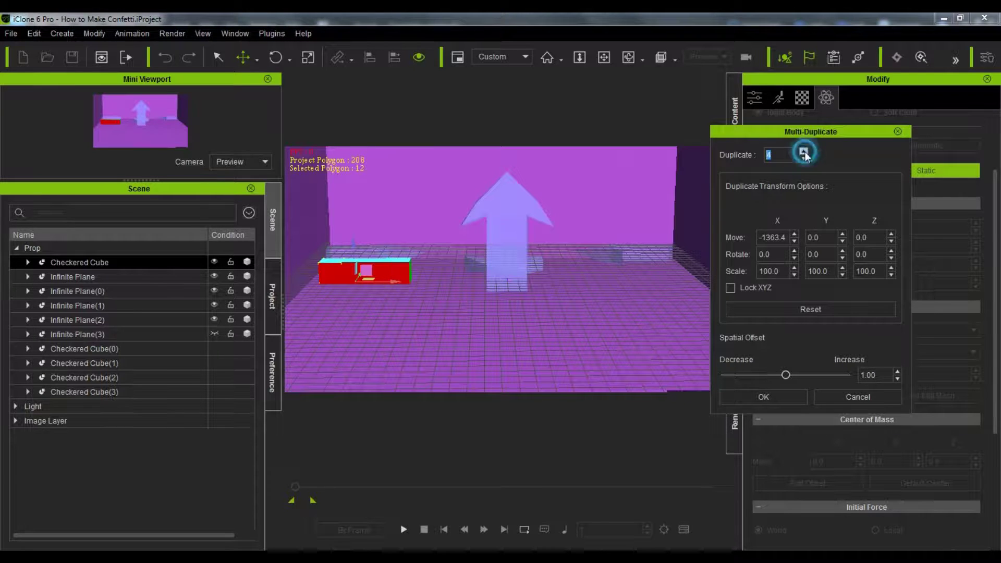
click(804, 152)
click(804, 151)
click(804, 152)
click(804, 152)
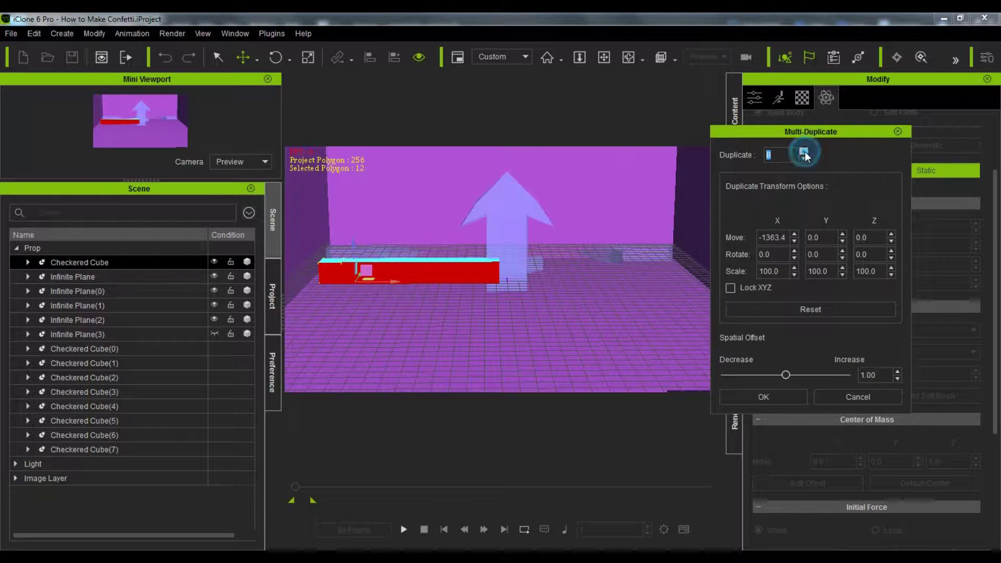
click(804, 152)
click(804, 151)
click(804, 152)
click(804, 151)
click(804, 152)
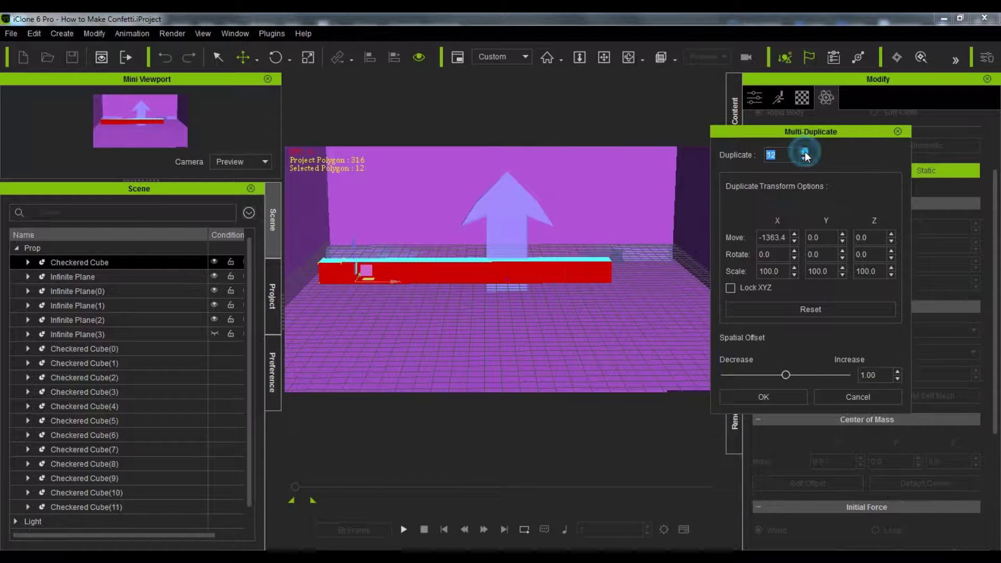
click(804, 151)
click(804, 151)
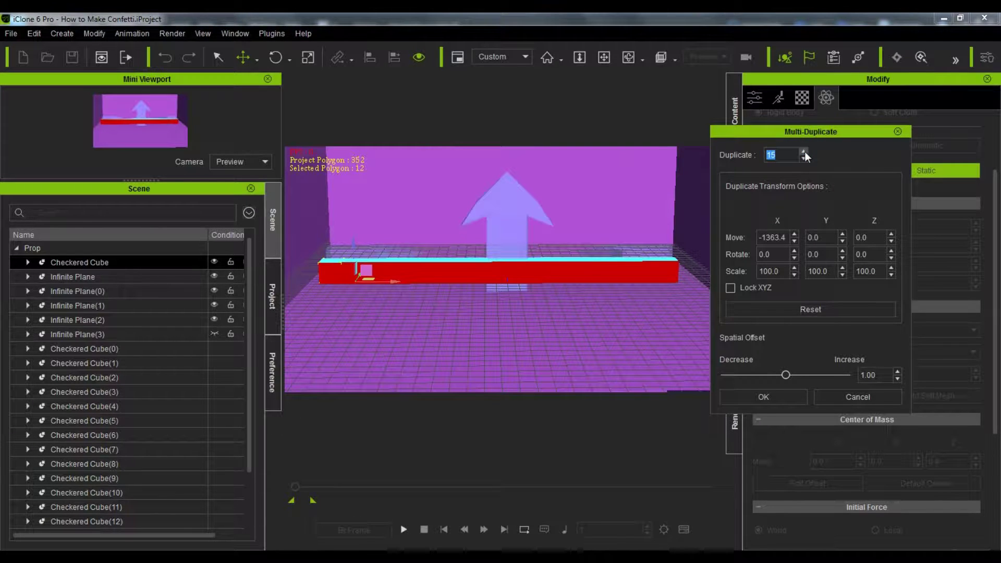
click(767, 397)
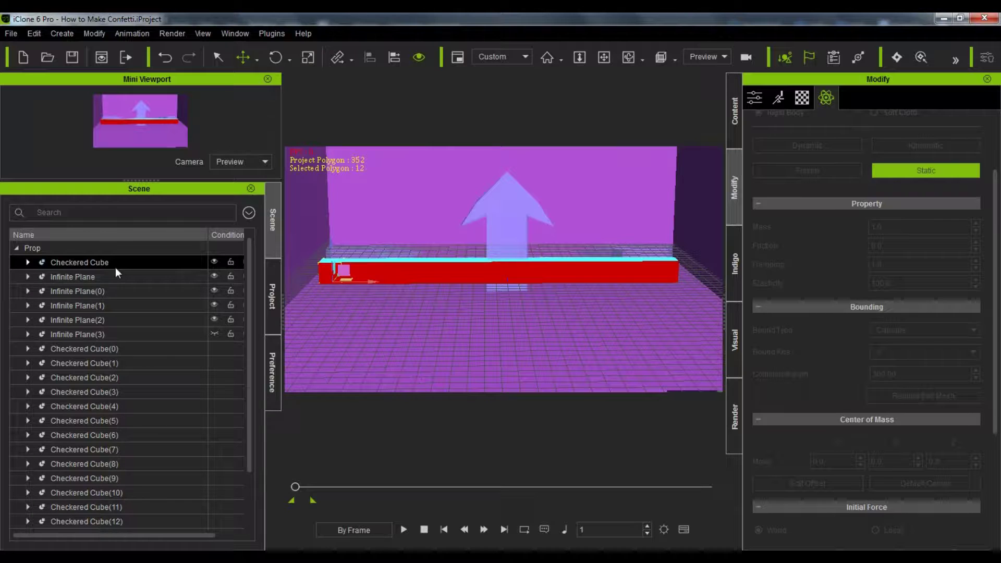
Sort the scene list by ascending name and play the simulation with the duplicated cubes, stopping it at the end
click(117, 236)
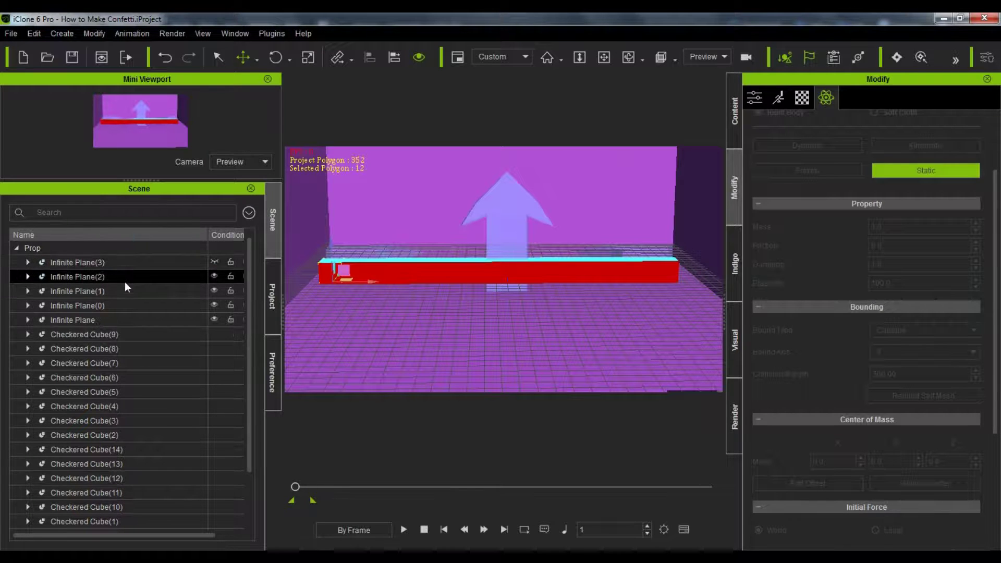
click(127, 236)
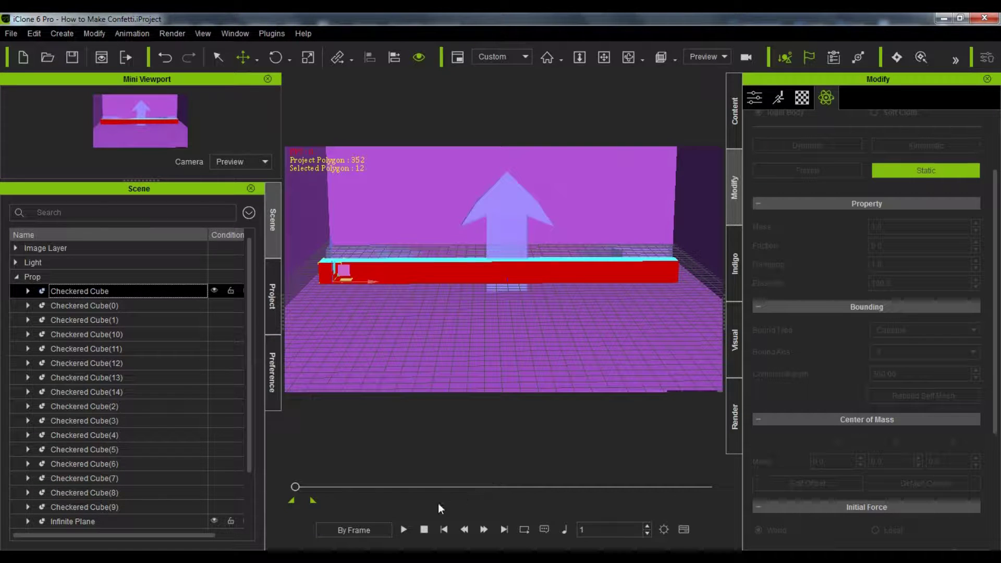
click(423, 529)
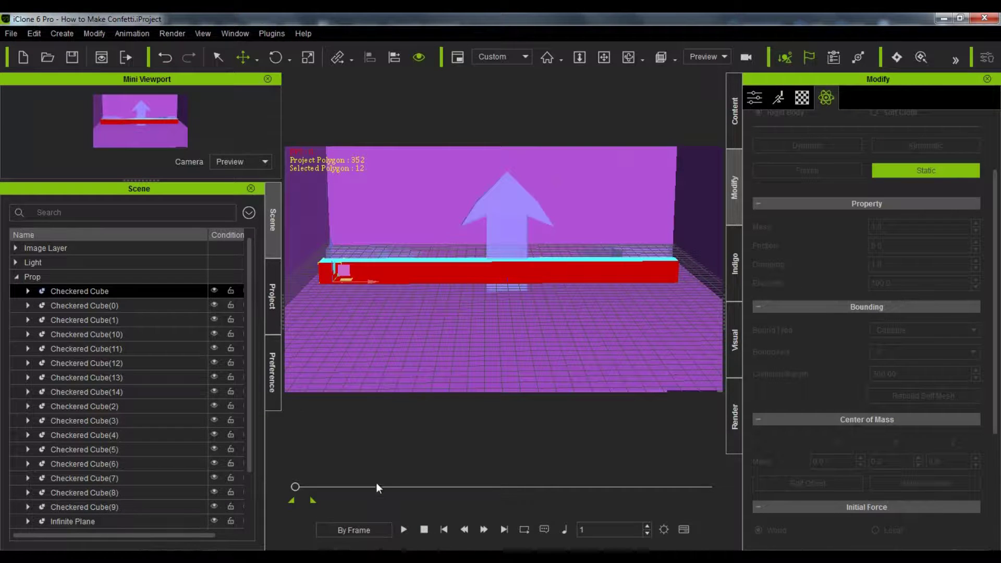
click(403, 529)
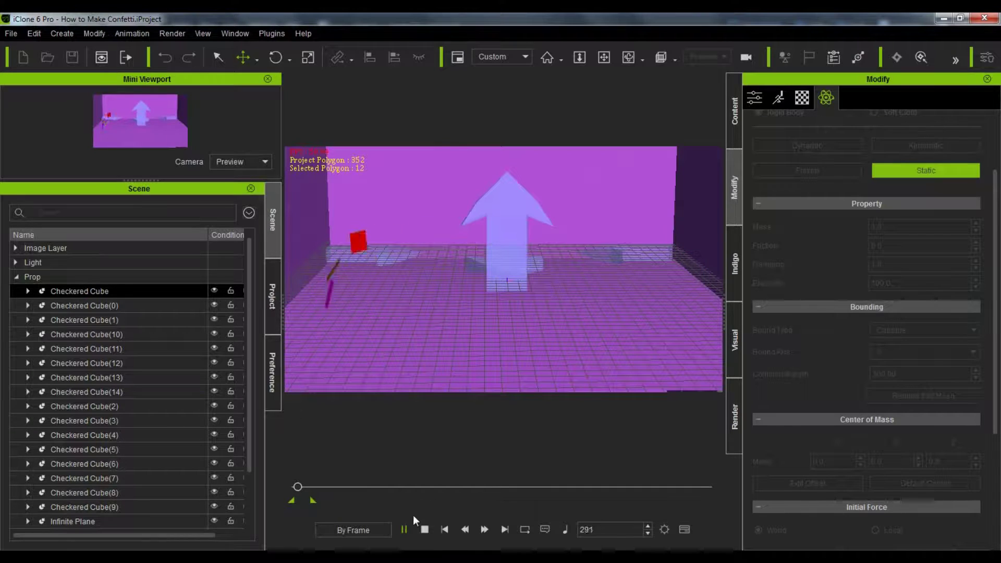
click(425, 530)
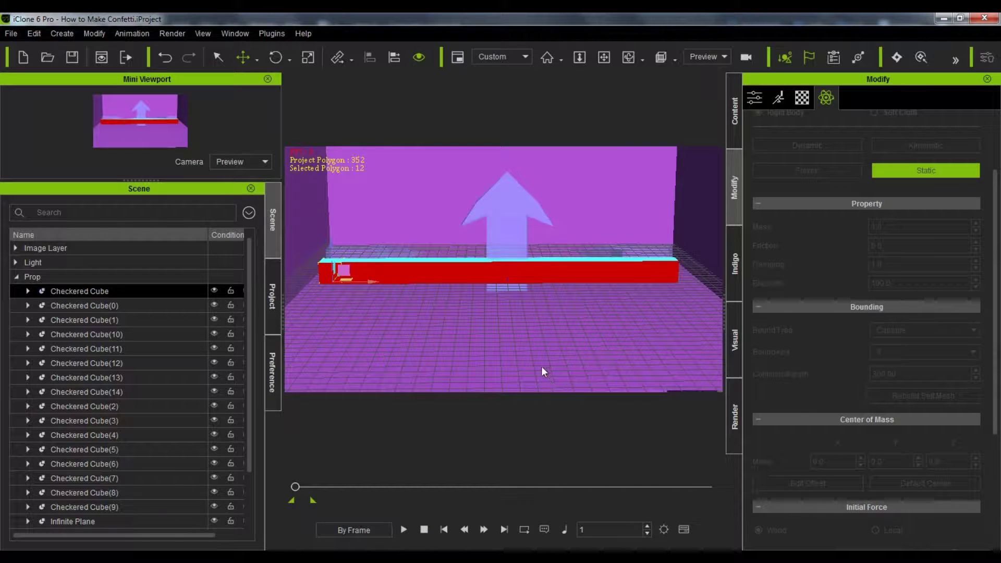
Hide the viewport grid and move the floor Infinite Plane straight down, below the row of cubes
key(Home)
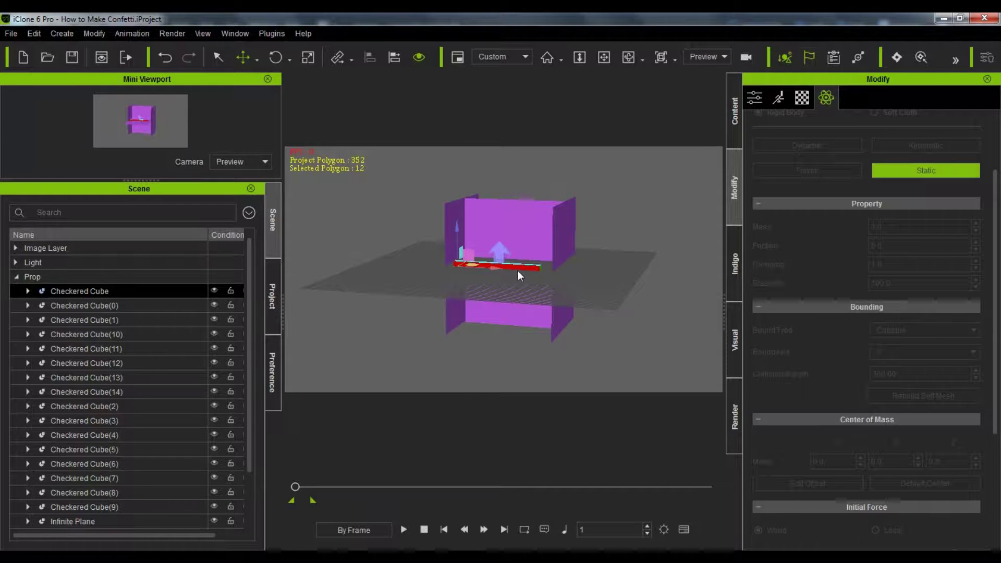
key(ctrl+g)
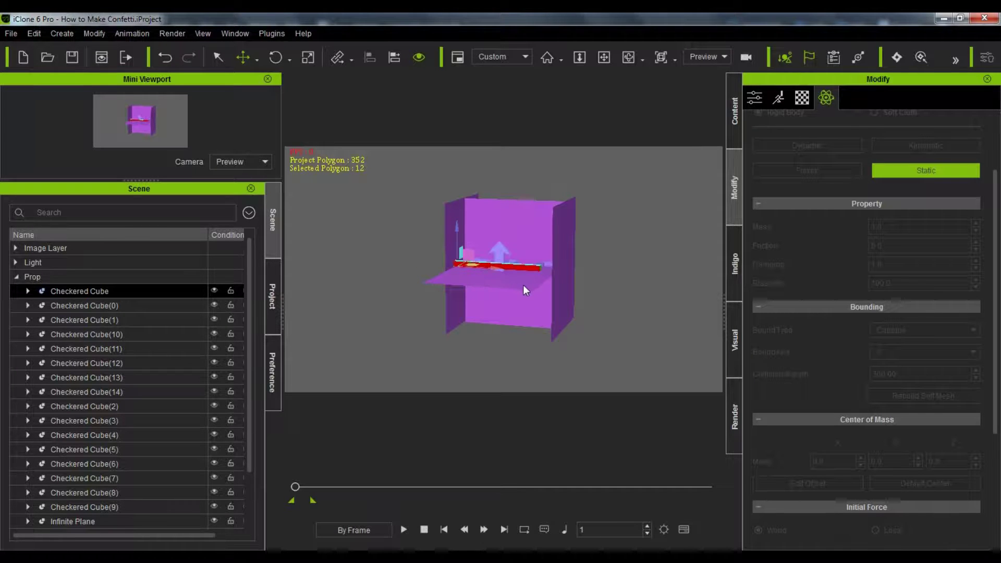
click(494, 280)
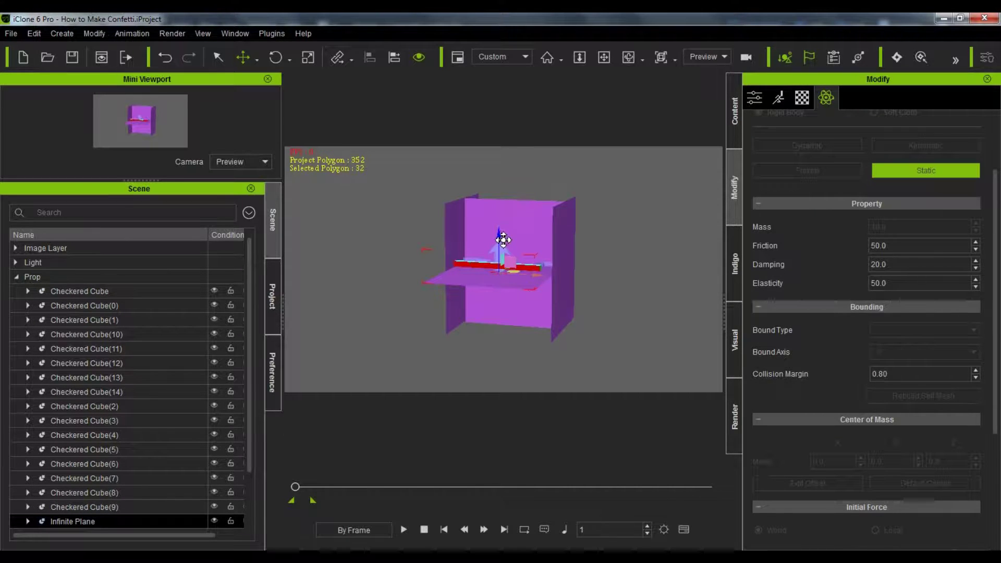
drag(502, 240, 505, 265)
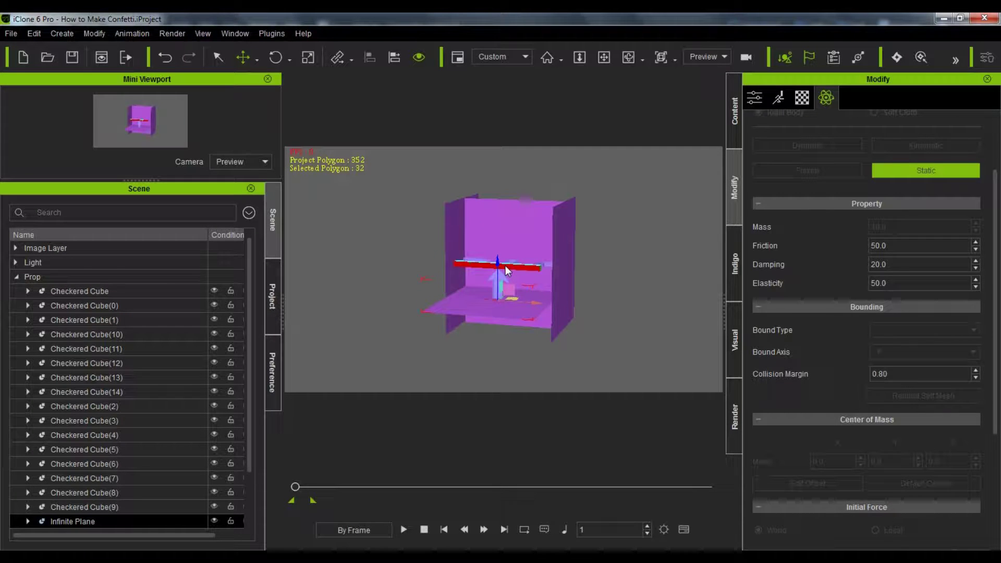
Play the simulation to check how the confetti pieces move with the lowered floor plane, and stop it
click(404, 529)
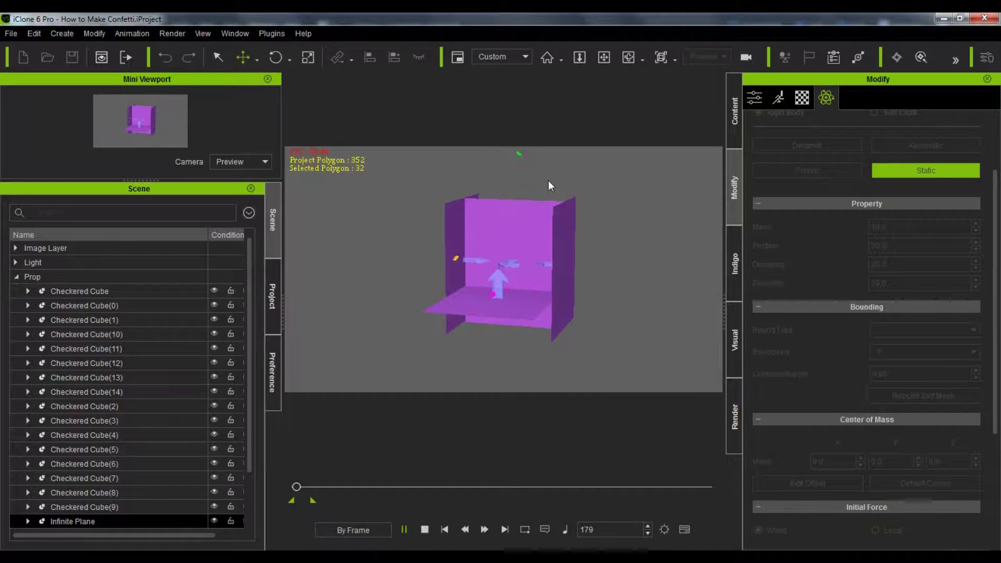
click(425, 530)
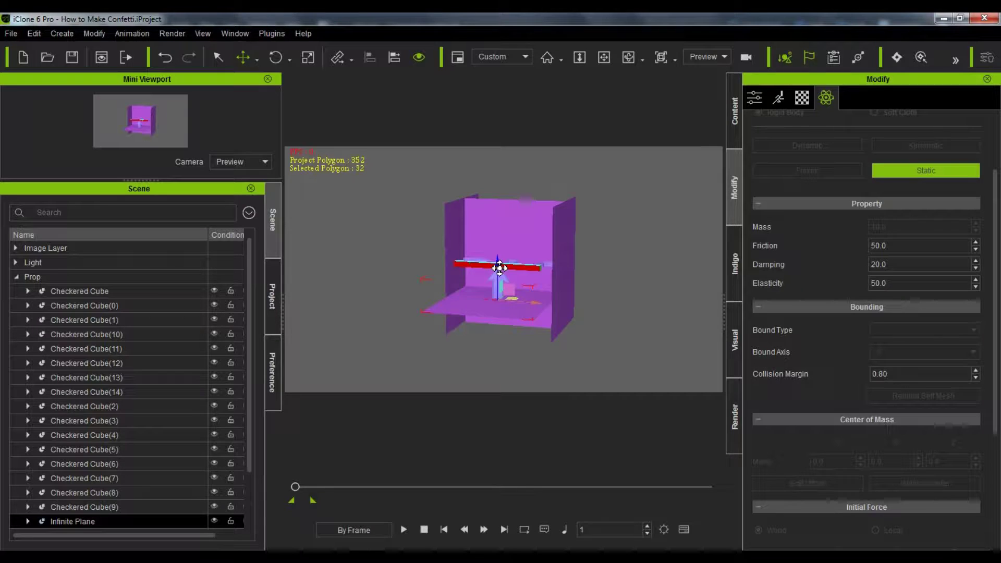
Create a rotated copy of the floor Infinite Plane and turn it upside down so its arrow points downward
key(e)
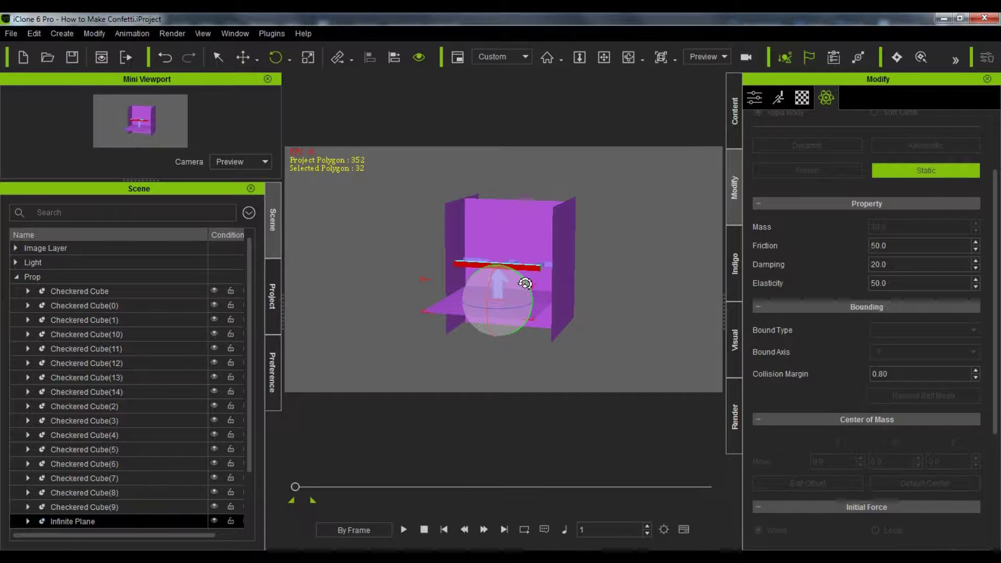
ctrl+drag(527, 285, 542, 312)
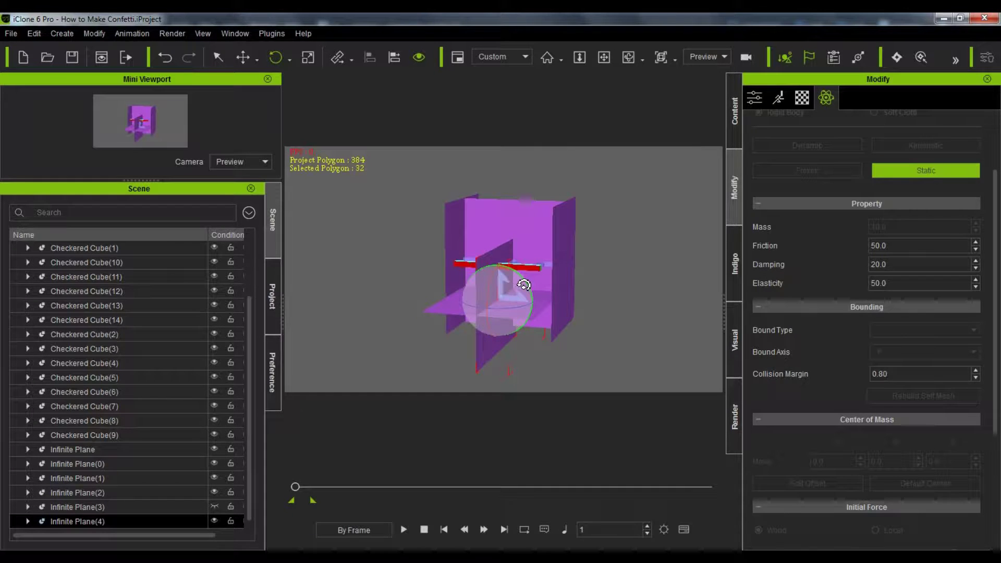
drag(526, 288, 532, 318)
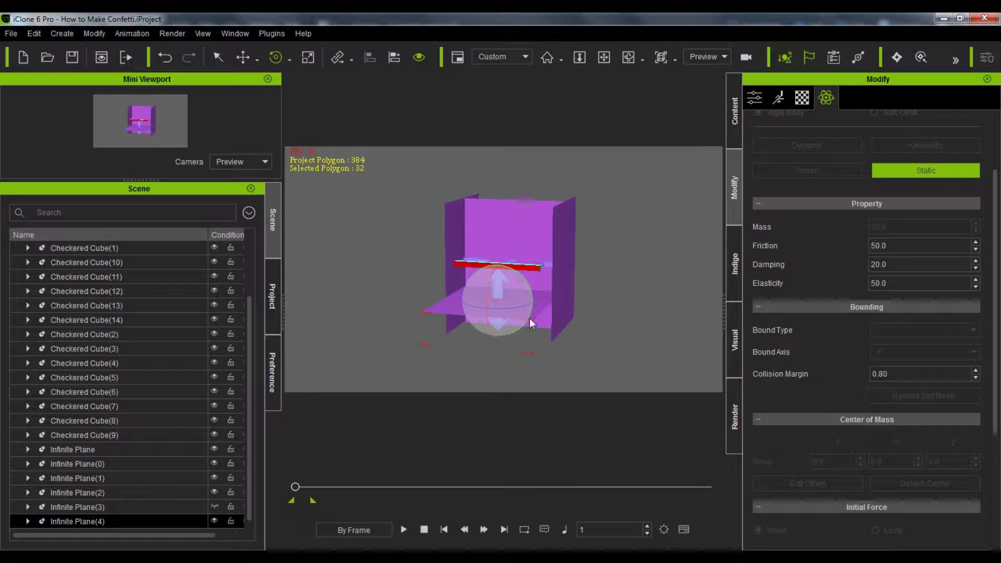
Move the upside-down Infinite Plane straight up, above the side and back planes, as a ceiling over the cubes
key(w)
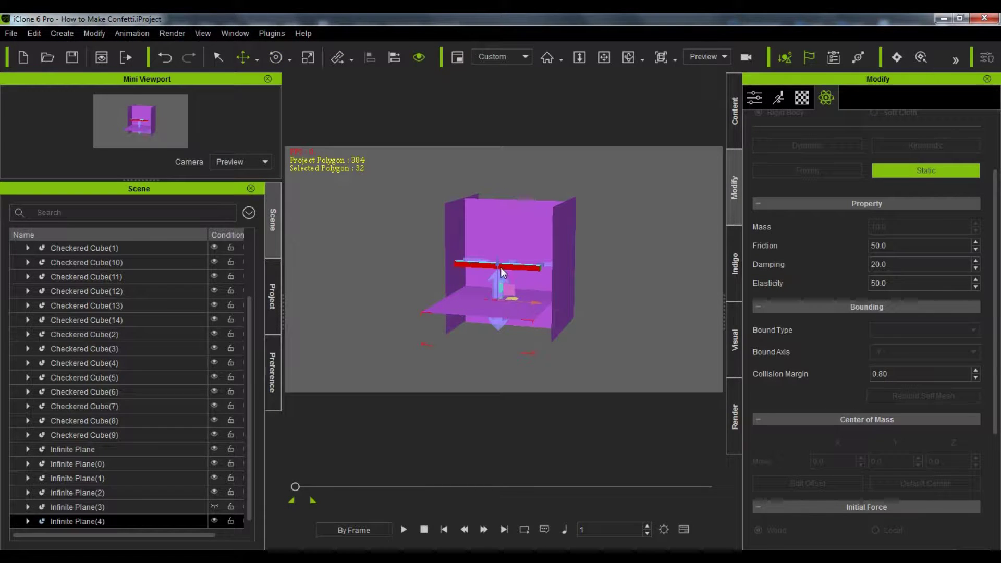
drag(501, 266, 501, 122)
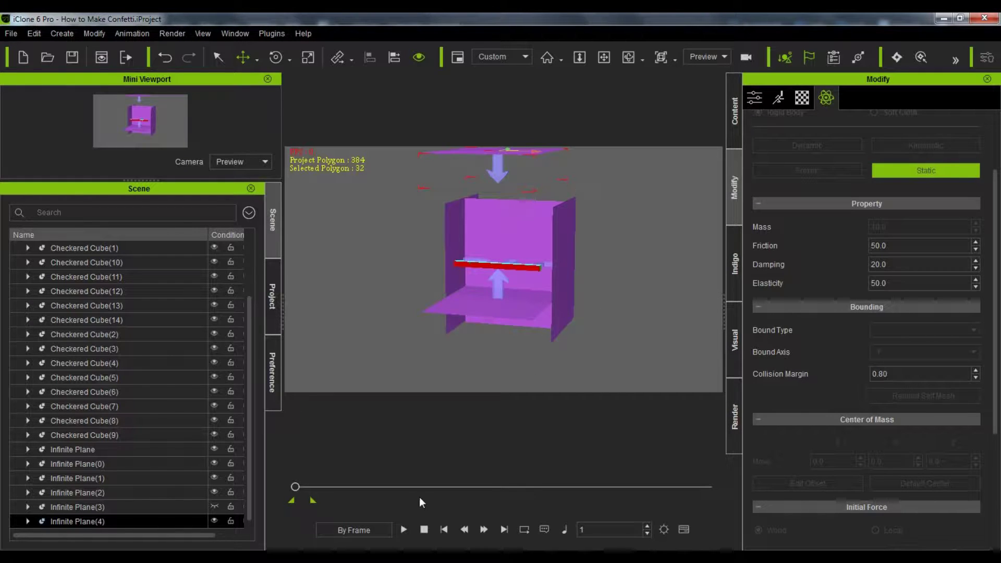
Hide the dummy objects, play the simulation to check the confetti inside the enclosure, and stop it
click(407, 528)
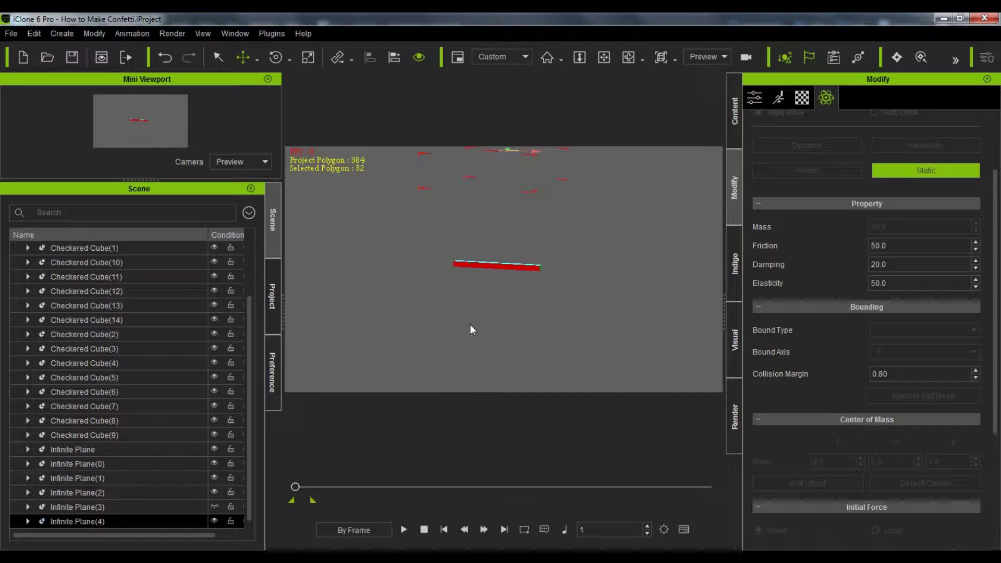
click(634, 348)
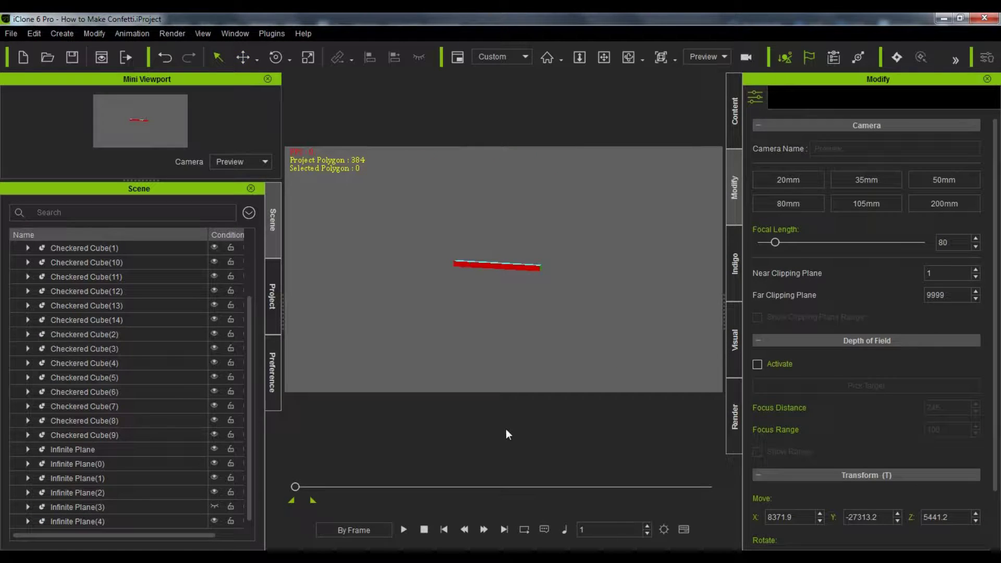
click(404, 529)
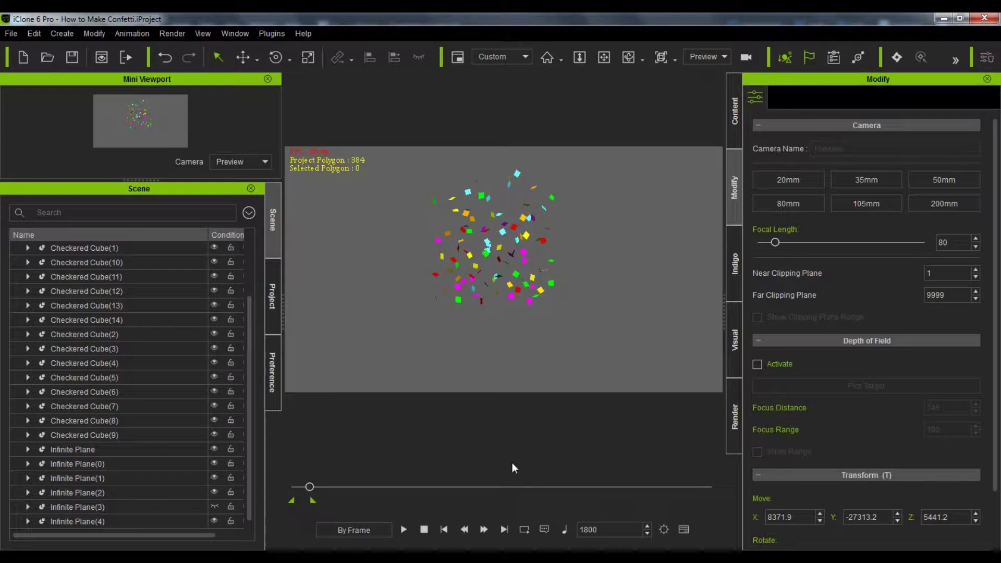
click(430, 532)
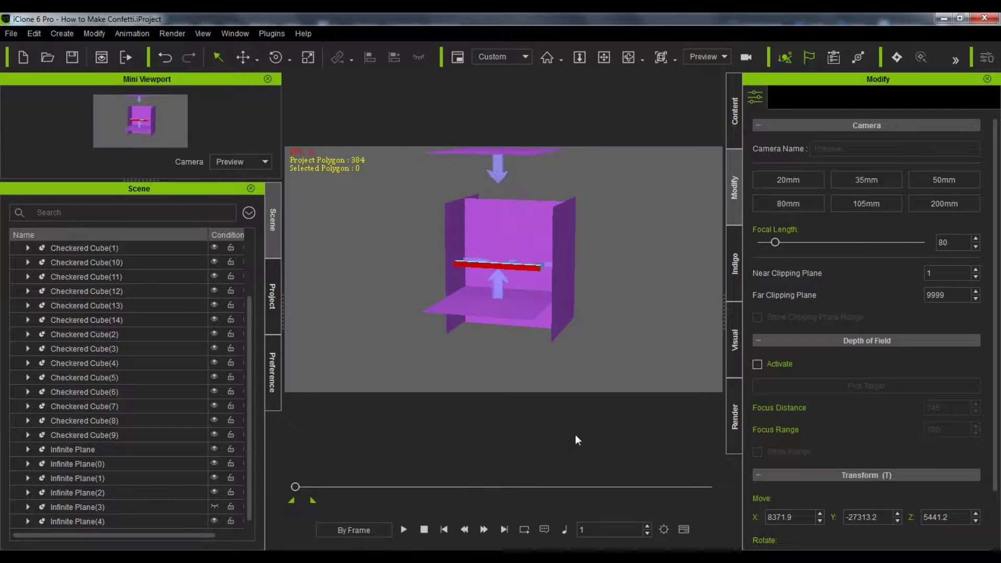
Deactivate physics on the back Infinite Plane, Infinite Plane(0)
click(530, 240)
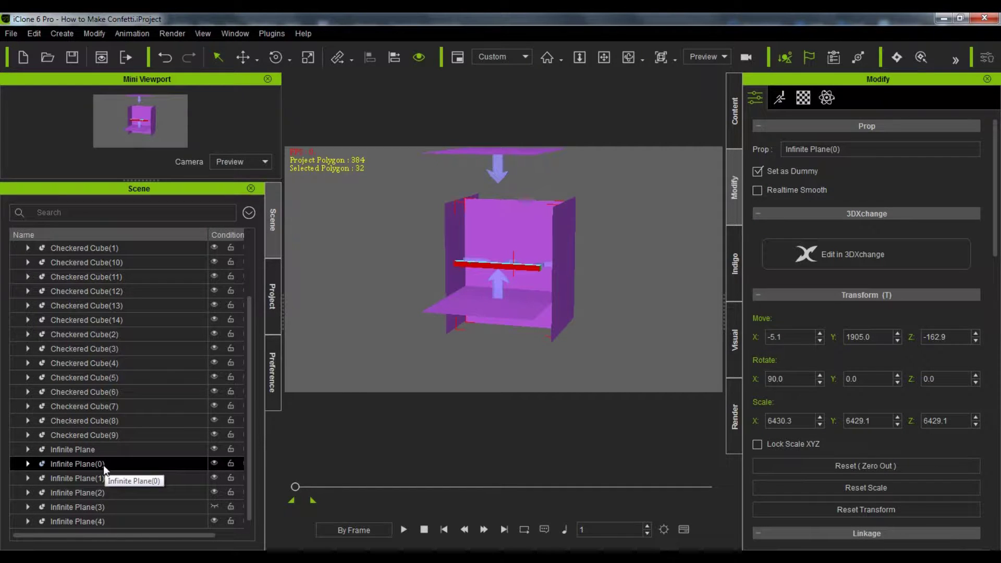
click(829, 100)
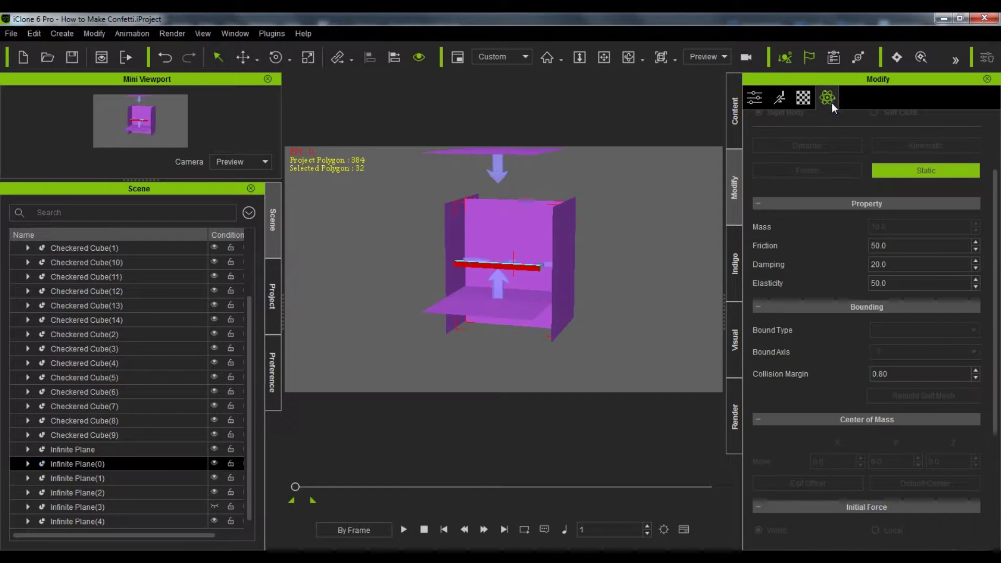
scroll(996, 225, up, 3)
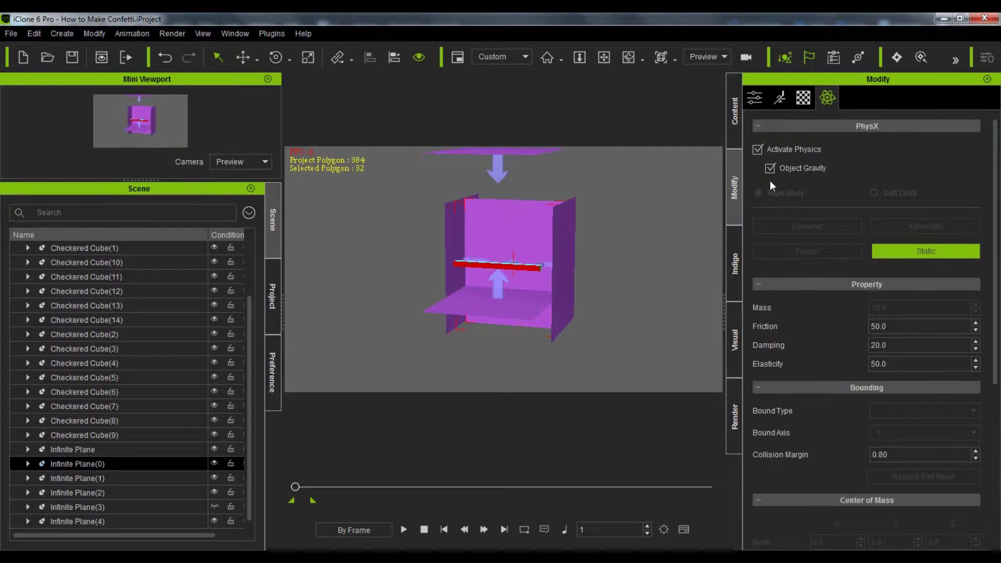
click(758, 150)
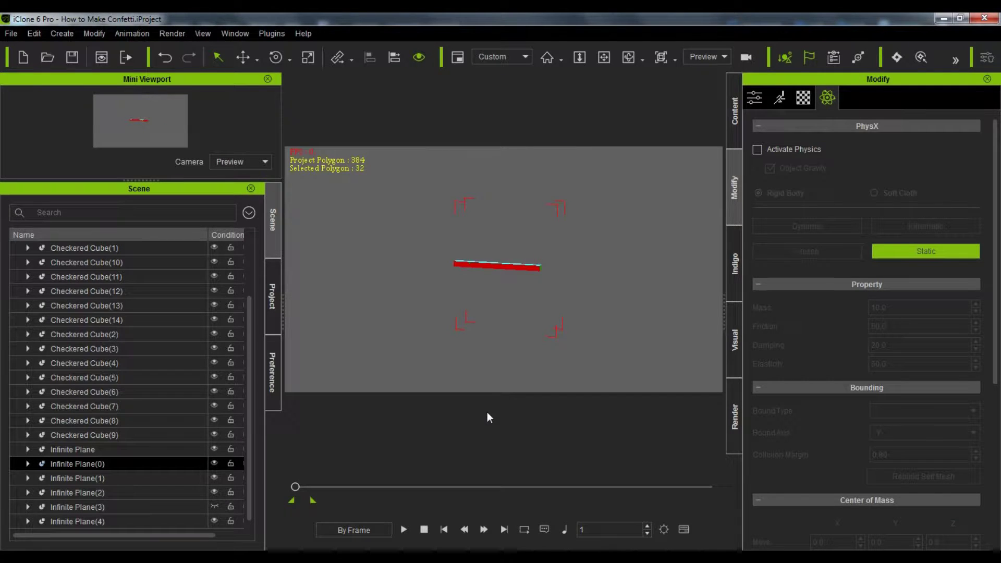
Play the simulation with the back plane's physics off to check where the confetti goes, and stop it
click(342, 375)
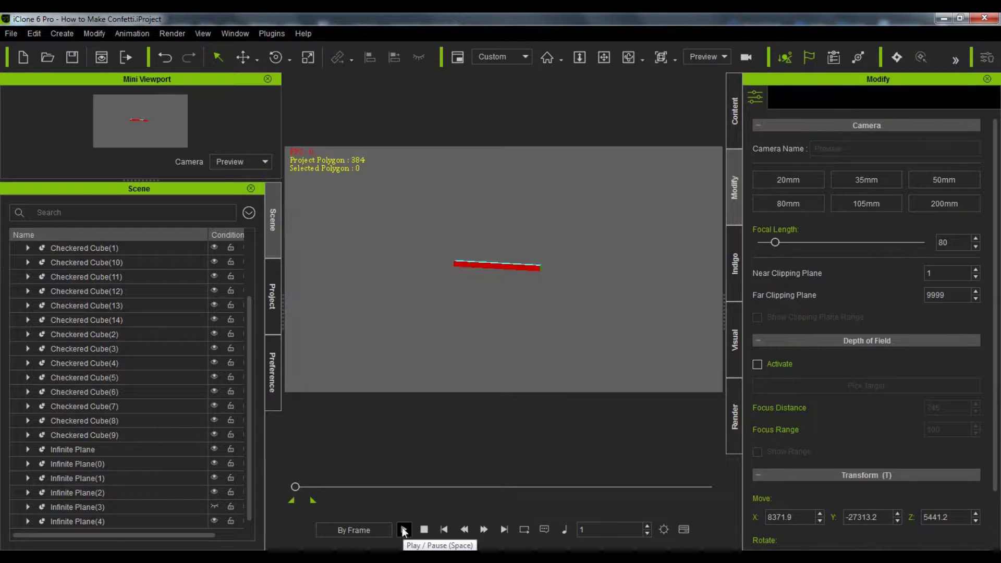
click(787, 57)
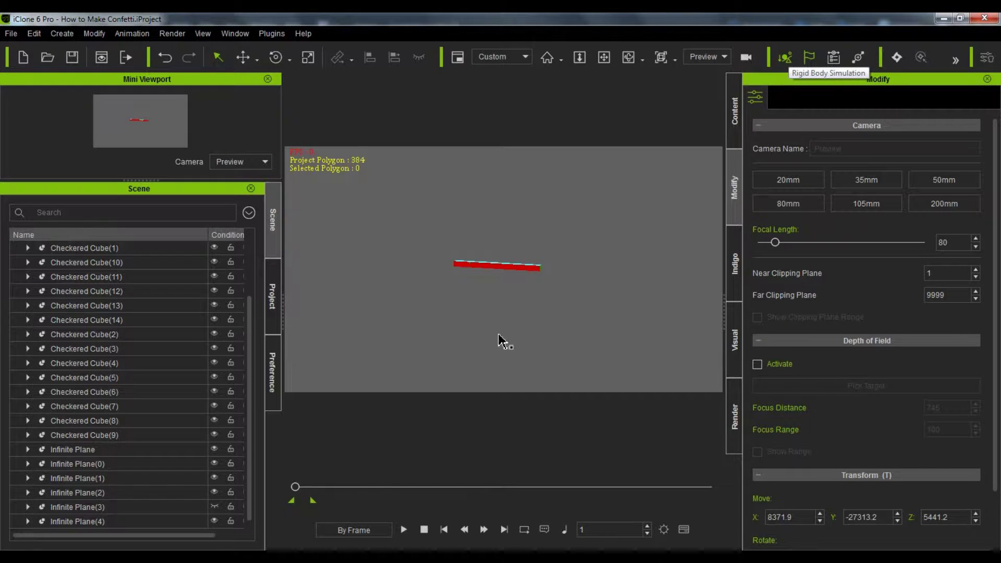
click(398, 529)
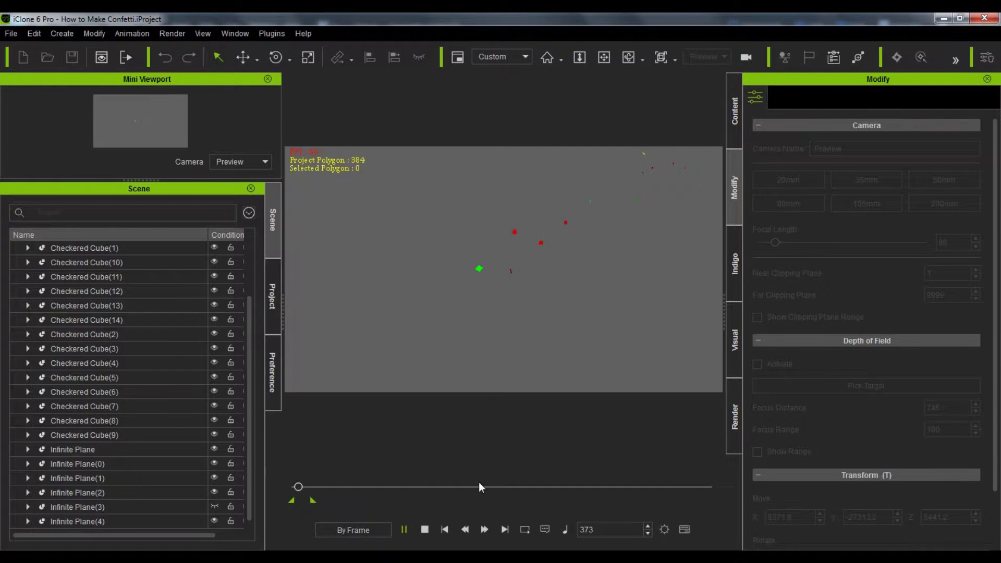
click(424, 530)
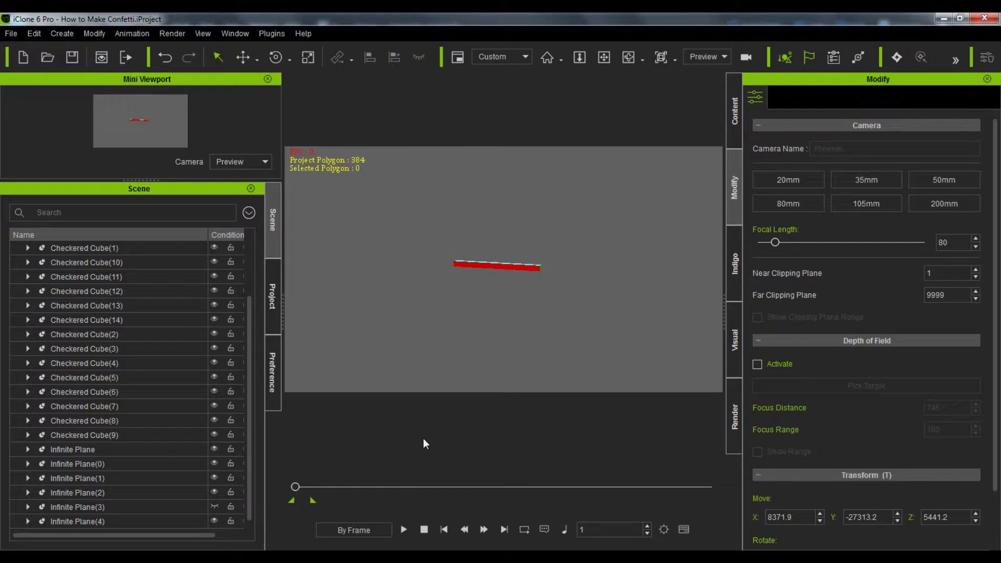
Show the dummy objects again and reactivate physics on the back Infinite Plane
key(ctrl+d)
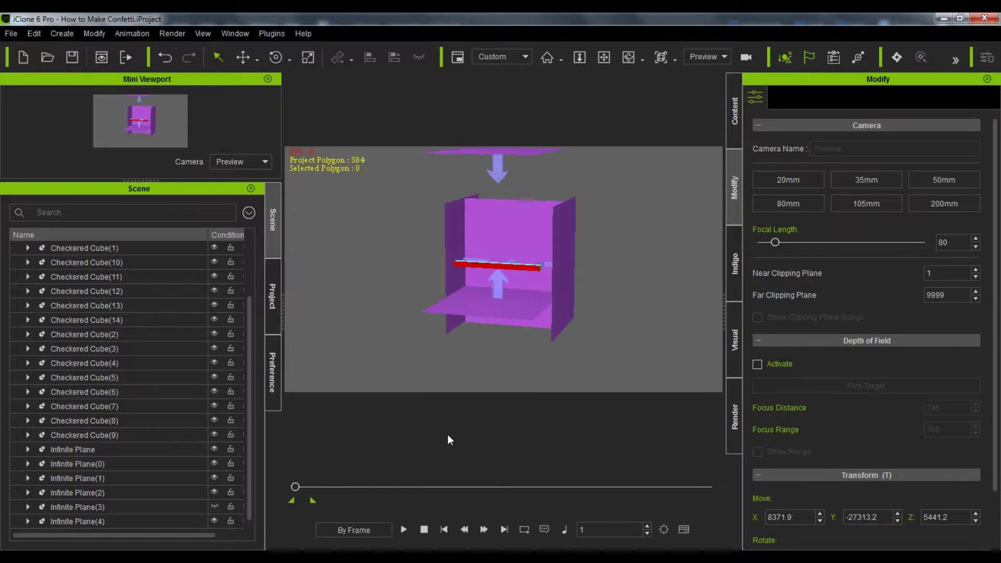
click(524, 240)
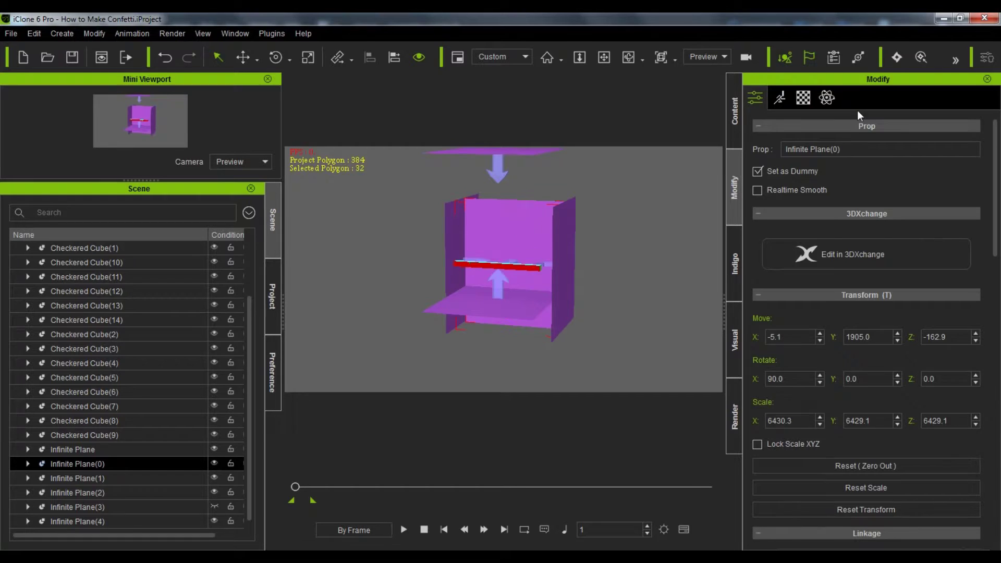
click(827, 97)
click(757, 150)
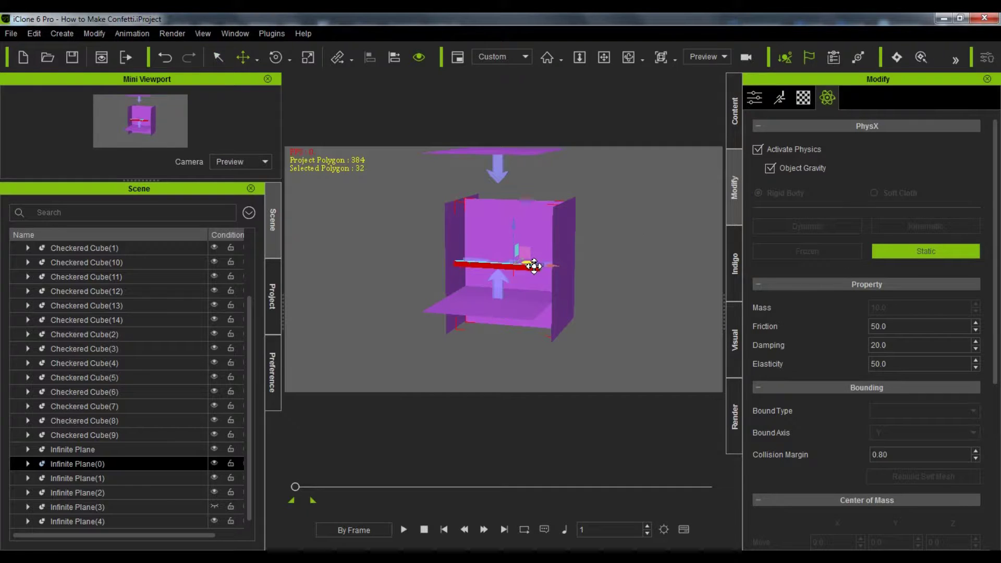
Move the back Infinite Plane up and sideways out of the enclosure, and play the simulation to test its effect
drag(532, 261, 589, 209)
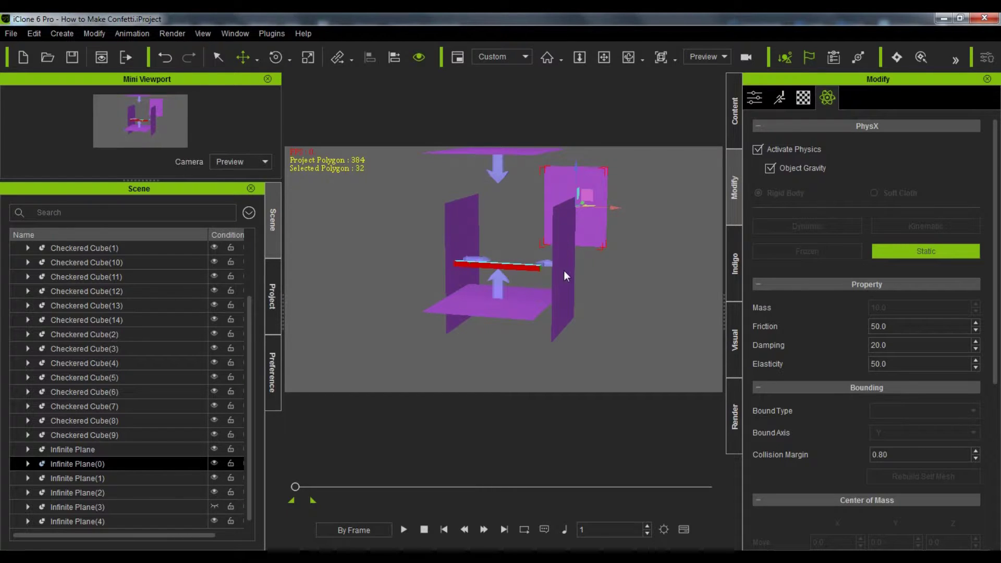
click(405, 529)
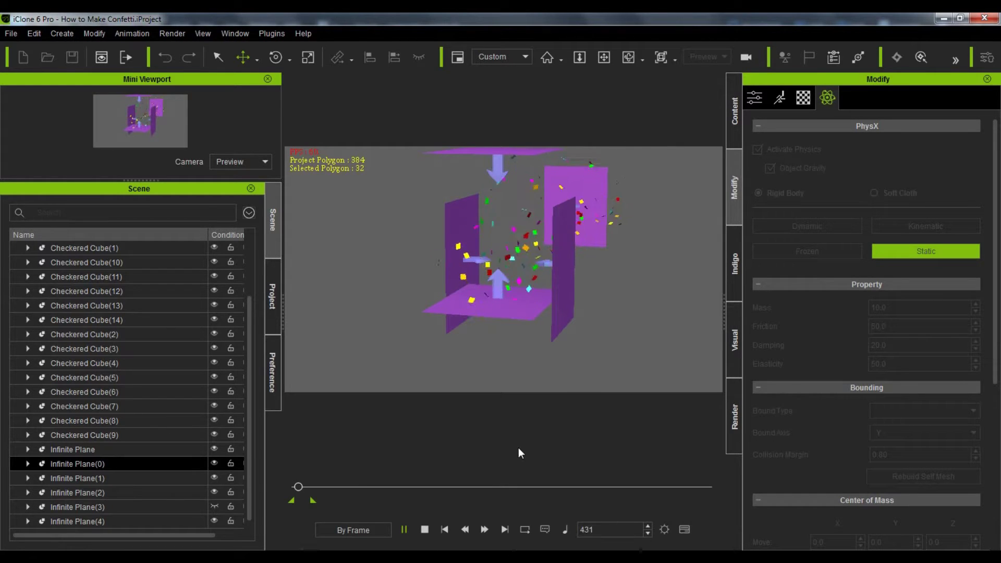
click(425, 529)
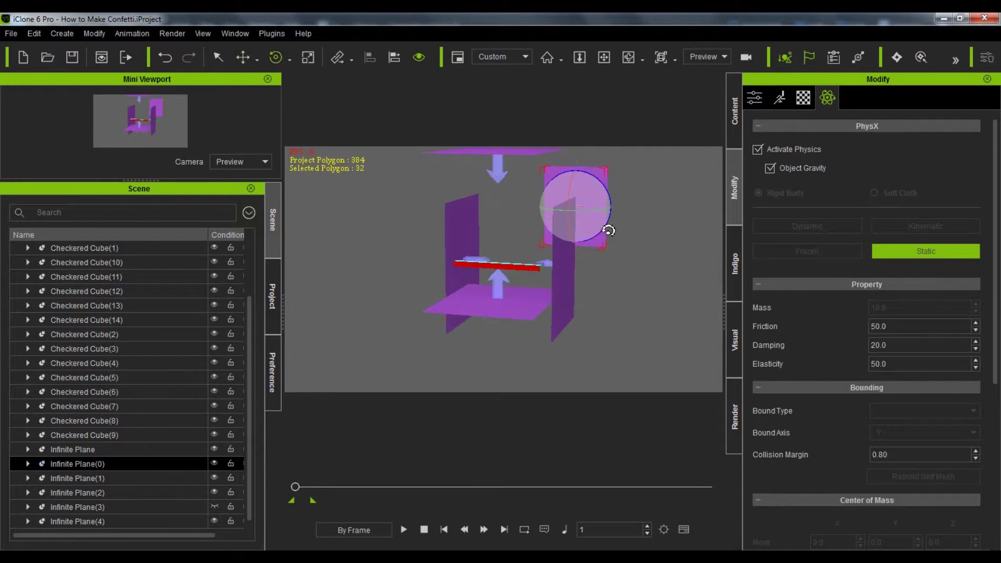
Turn the relocated Infinite Plane around its vertical axis in two rotations so it faces the opposite way
drag(593, 211, 519, 207)
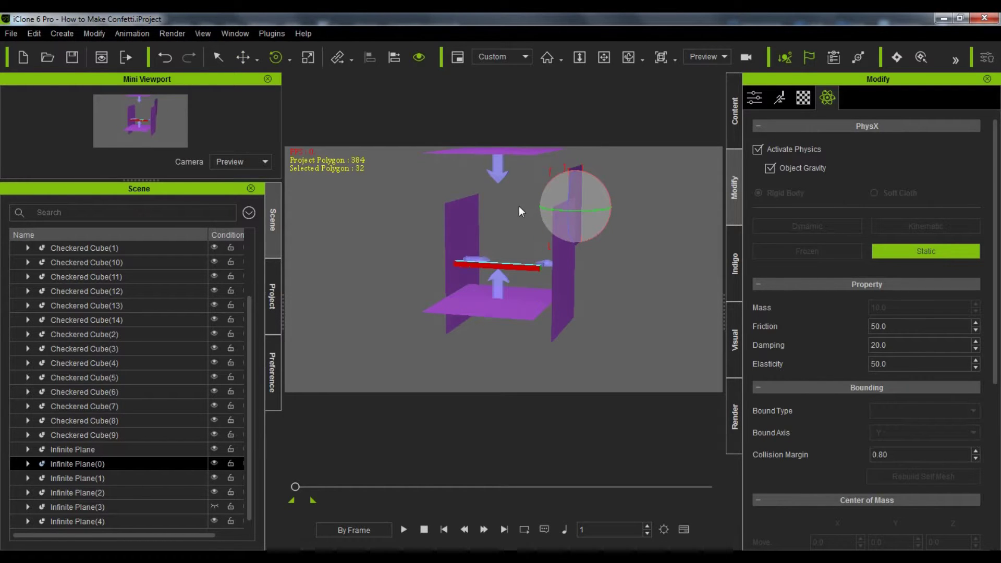
drag(597, 217, 547, 213)
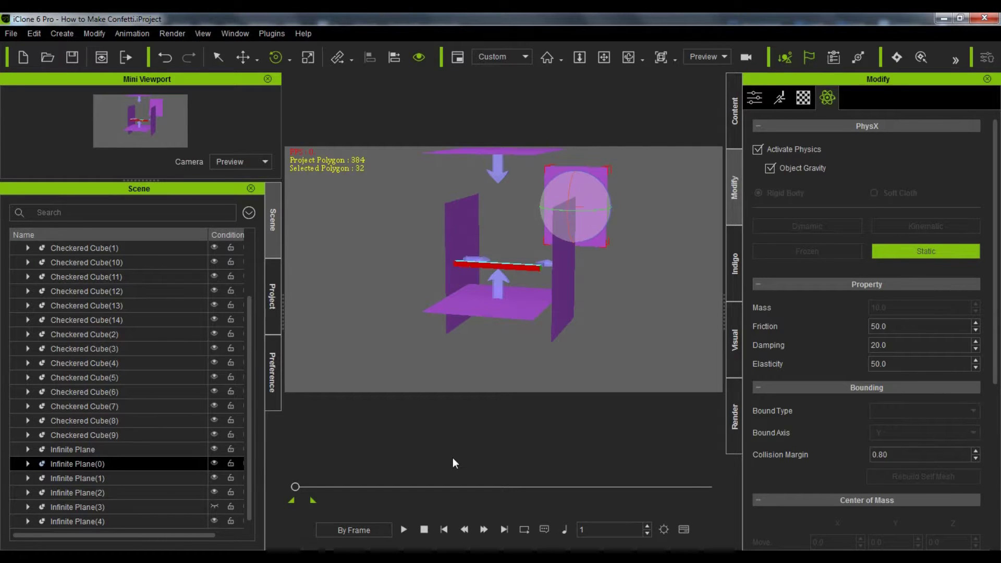
alt+drag(635, 287, 578, 298)
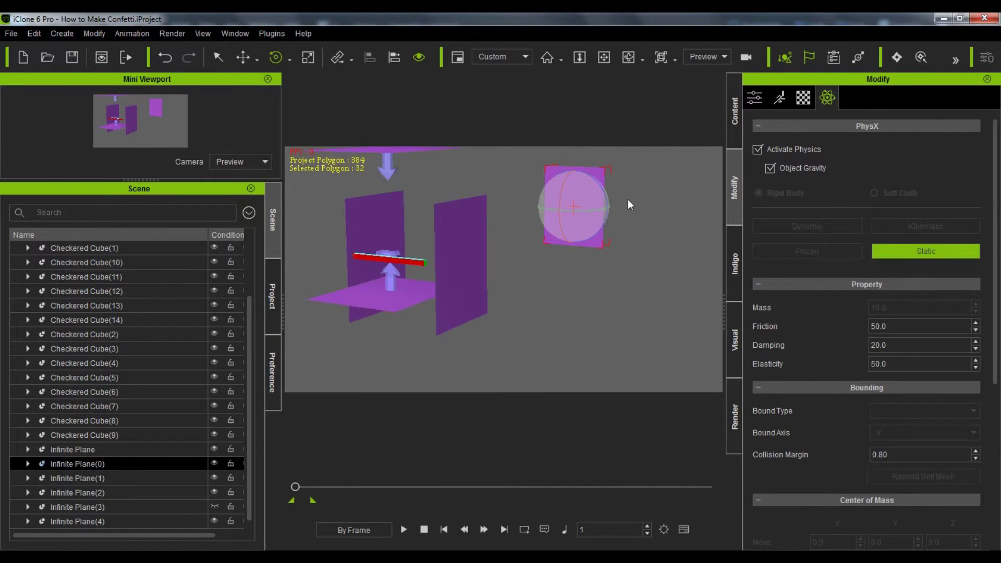
Play the simulation to check how the confetti reacts to the reversed plane, and stop it
click(425, 531)
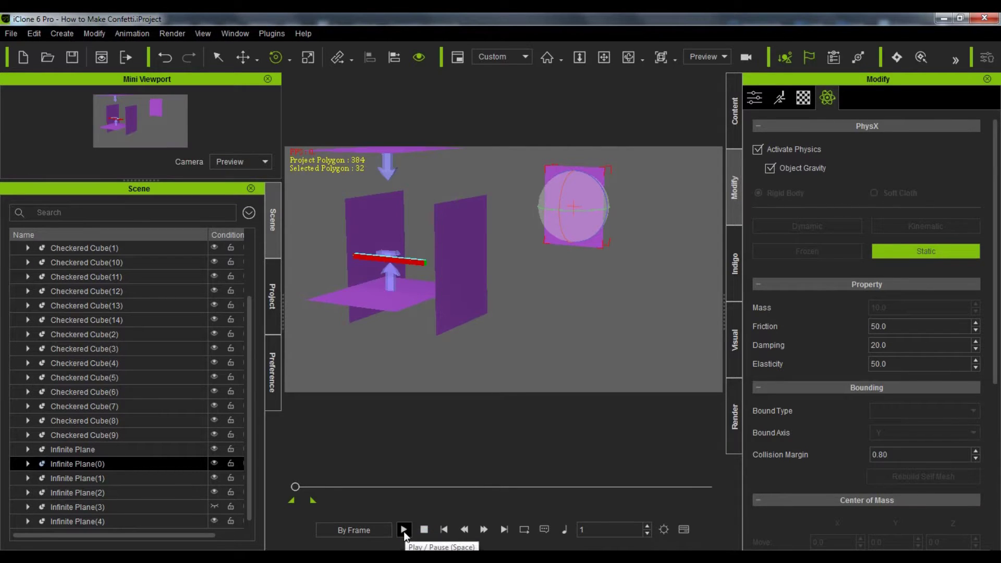
click(404, 530)
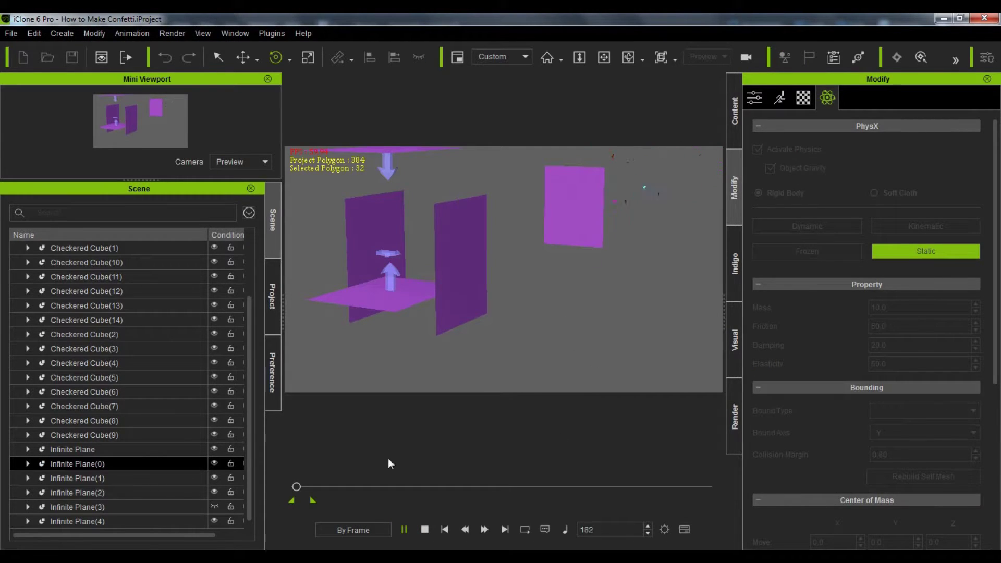
click(425, 528)
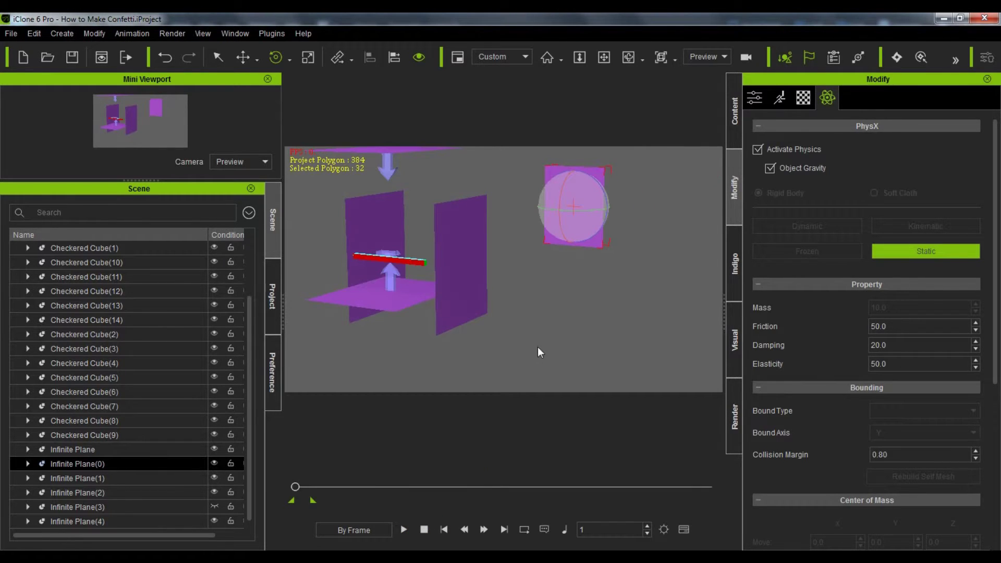
Rotate the relocated Infinite Plane further around its vertical axis, turning off Angle Snap to finish the turn freely
middle_drag(544, 314, 571, 340)
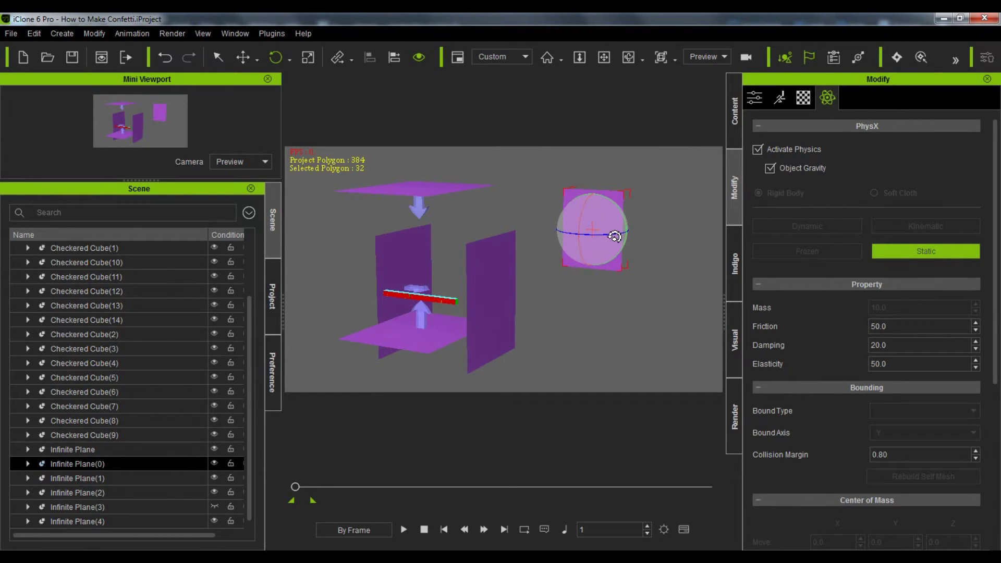
drag(614, 237, 571, 239)
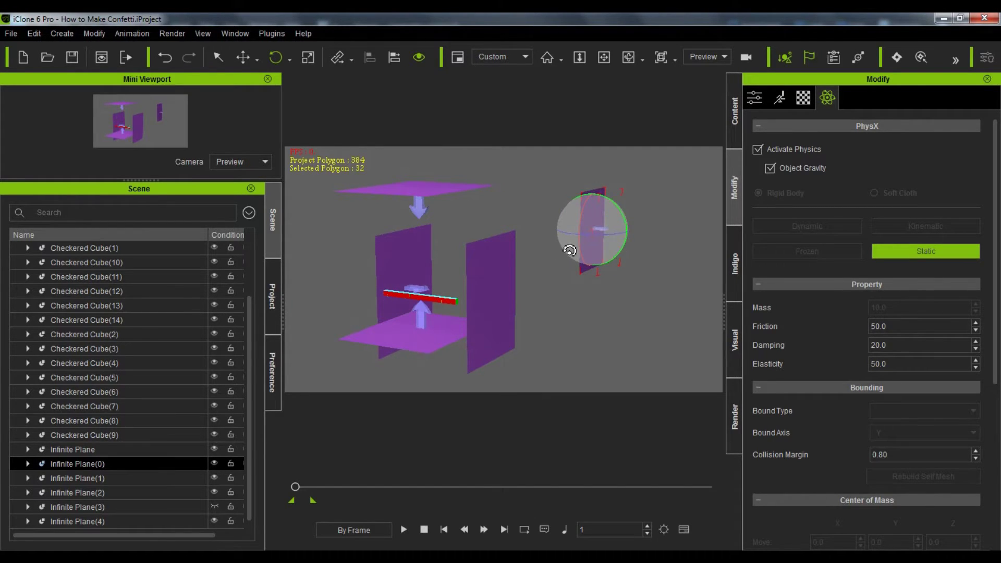
click(274, 373)
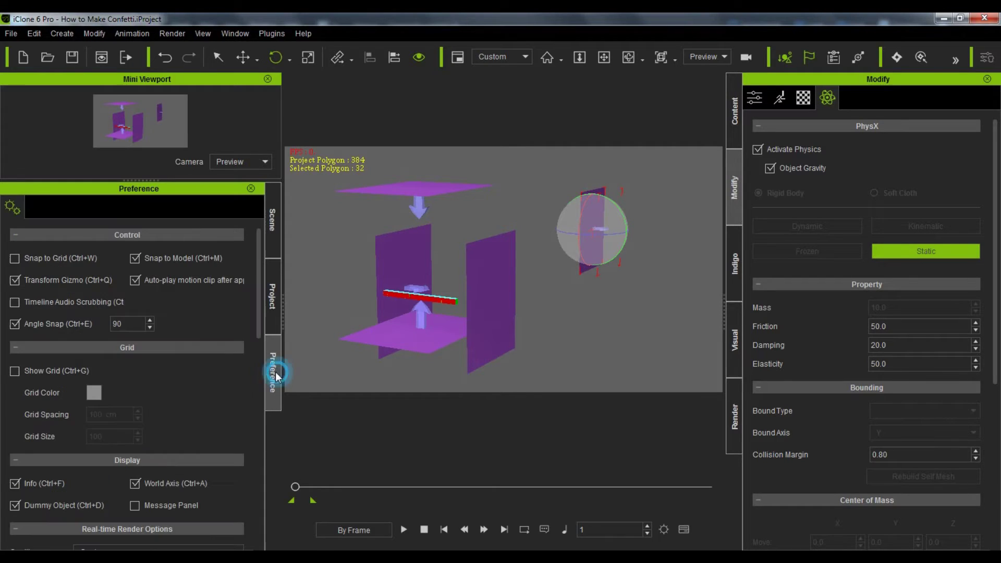
click(18, 323)
drag(619, 237, 596, 235)
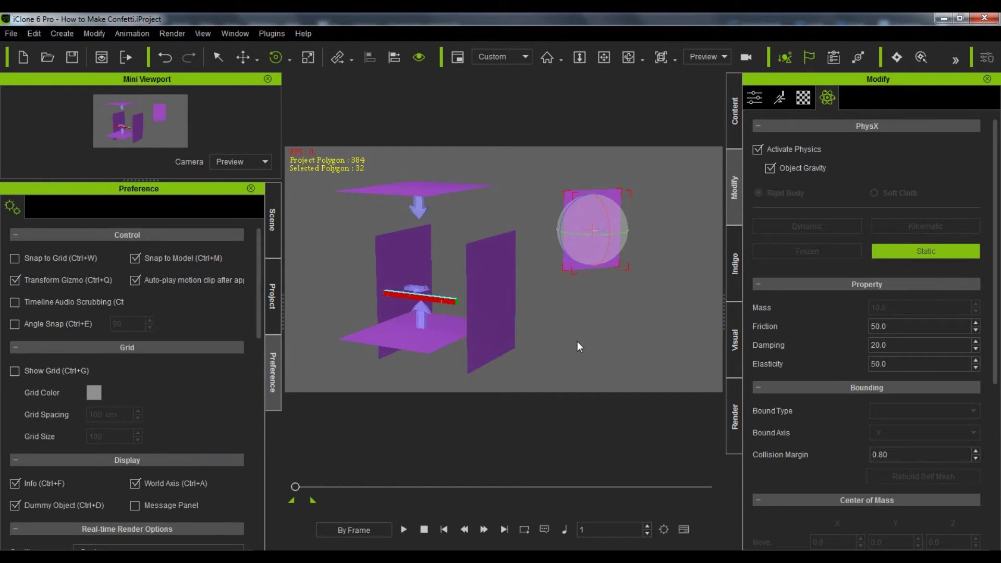
Show the grid and slide the relocated Infinite Plane sideways until it stands between the side planes, behind and above the cubes
key(w)
drag(627, 233, 567, 226)
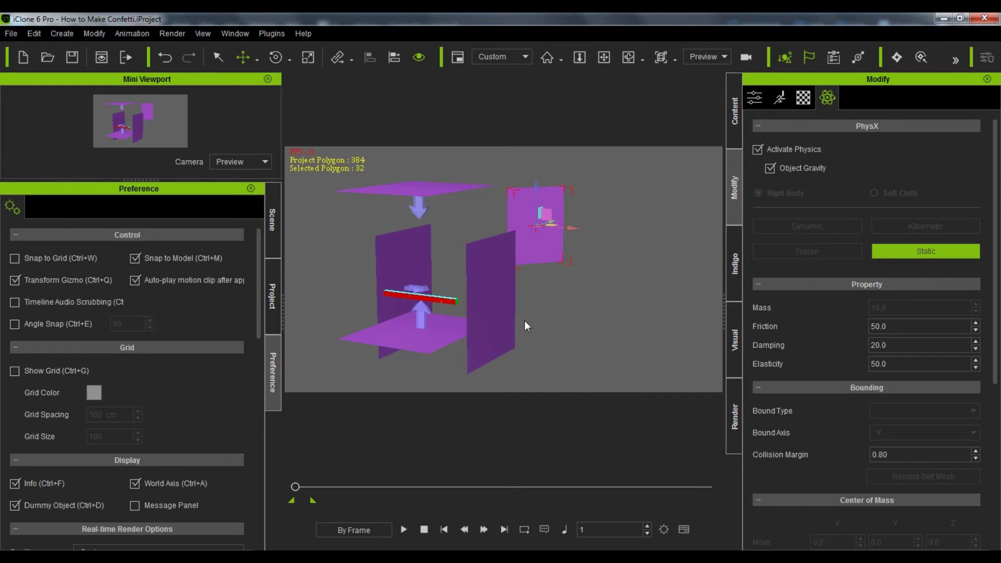
key(ctrl+g)
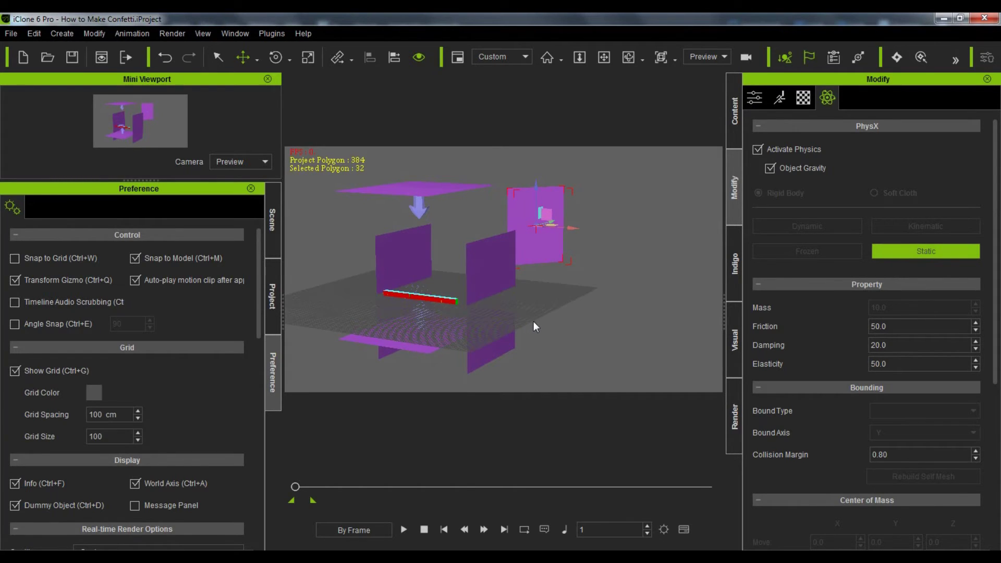
right_drag(544, 306, 567, 322)
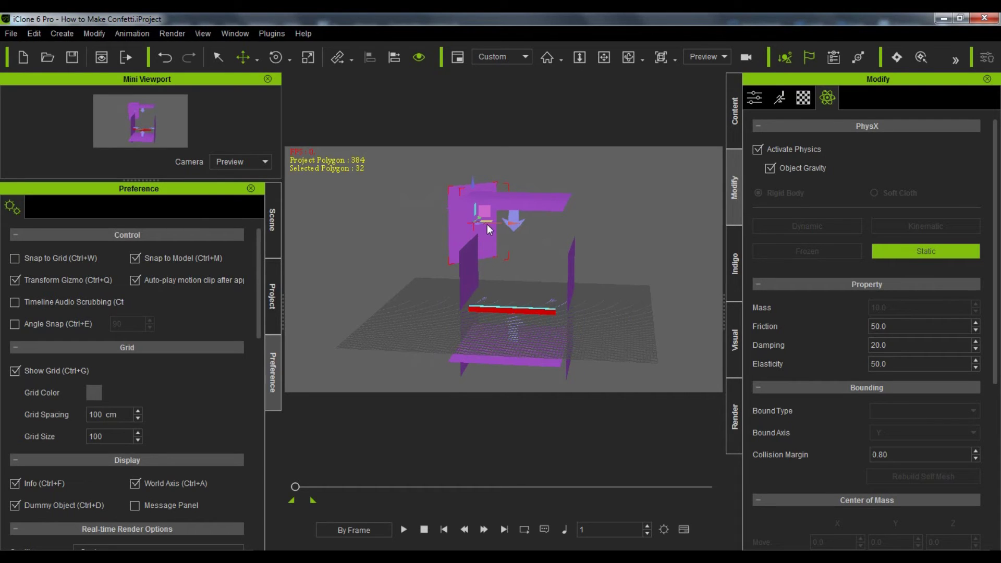
middle_drag(619, 221, 591, 224)
drag(476, 225, 519, 225)
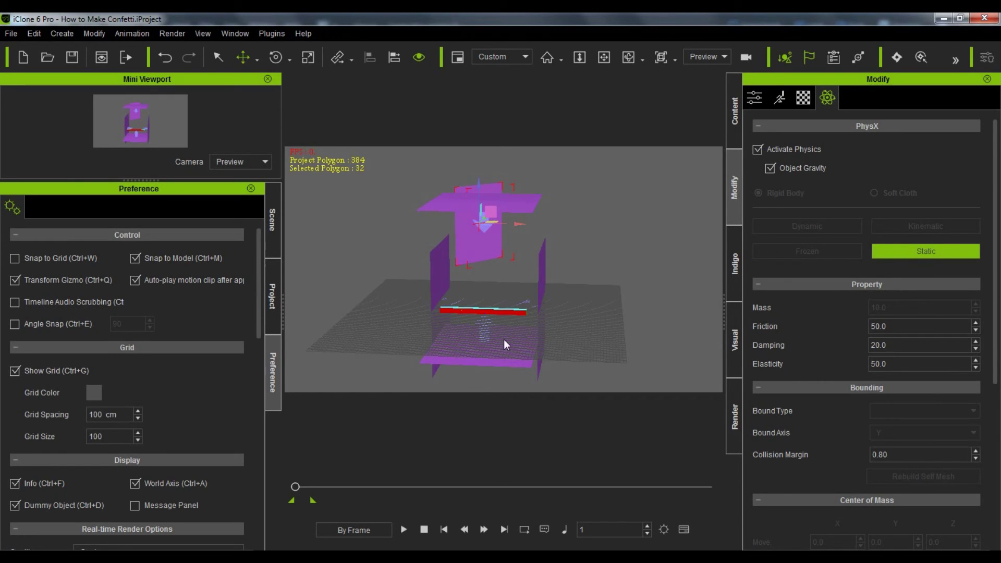
Play the simulation to check the confetti's movement with the repositioned back plane, and pause it
click(404, 530)
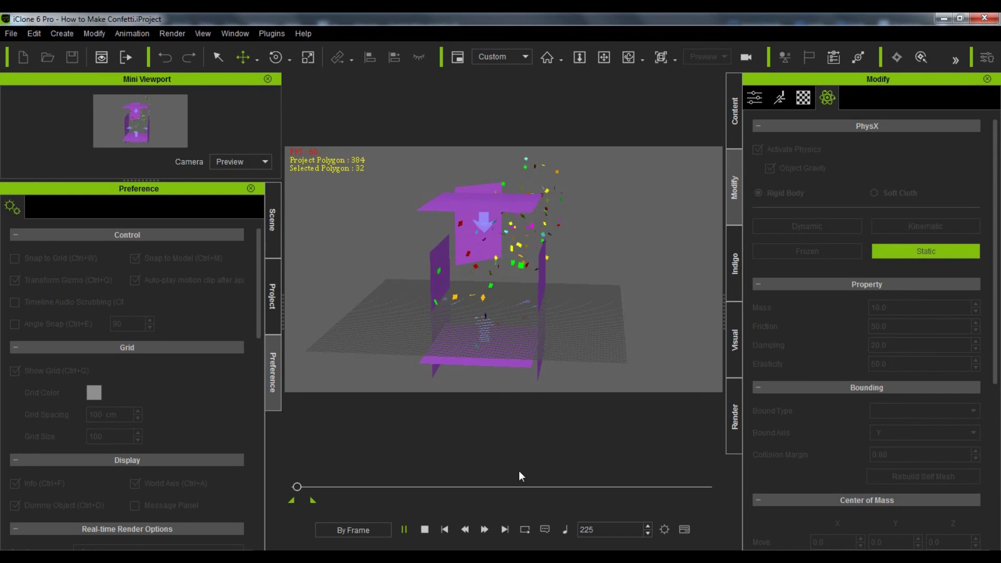
key(space)
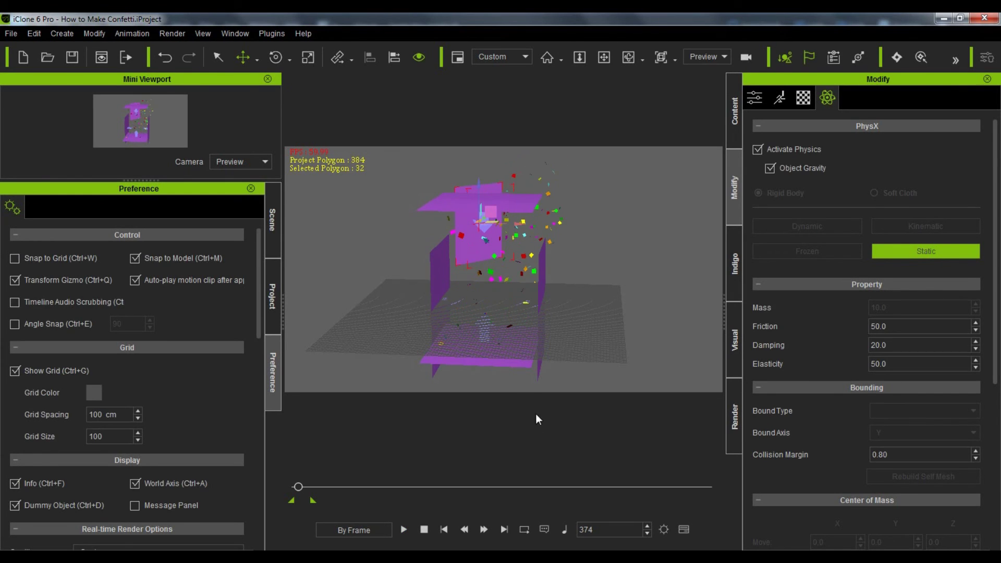